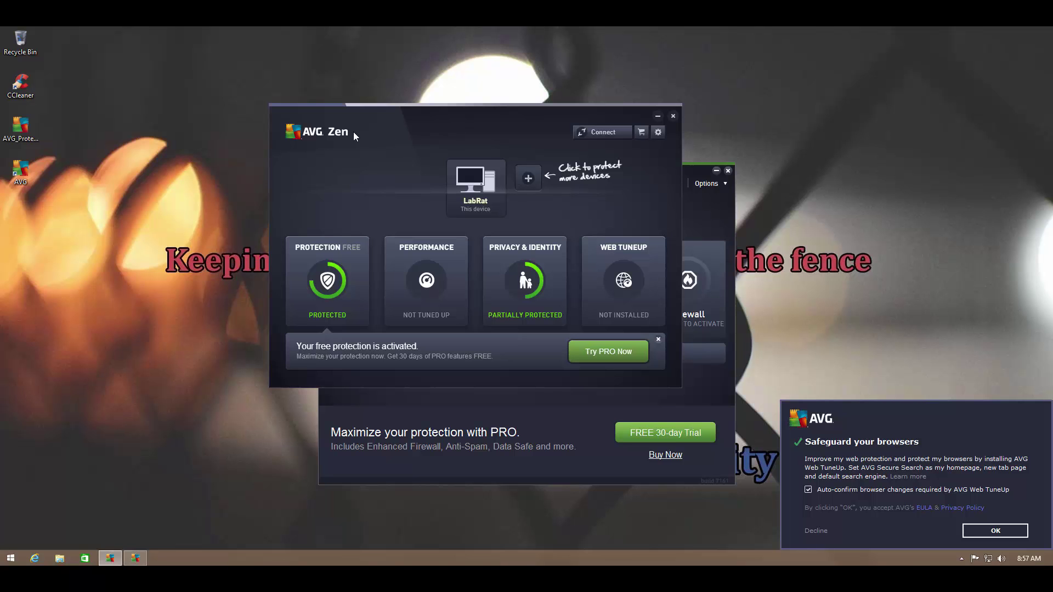
Move the AVG Zen window aside so that it no longer covers the AVG AntiVirus FREE window.
left_click_drag(479, 126, 296, 137)
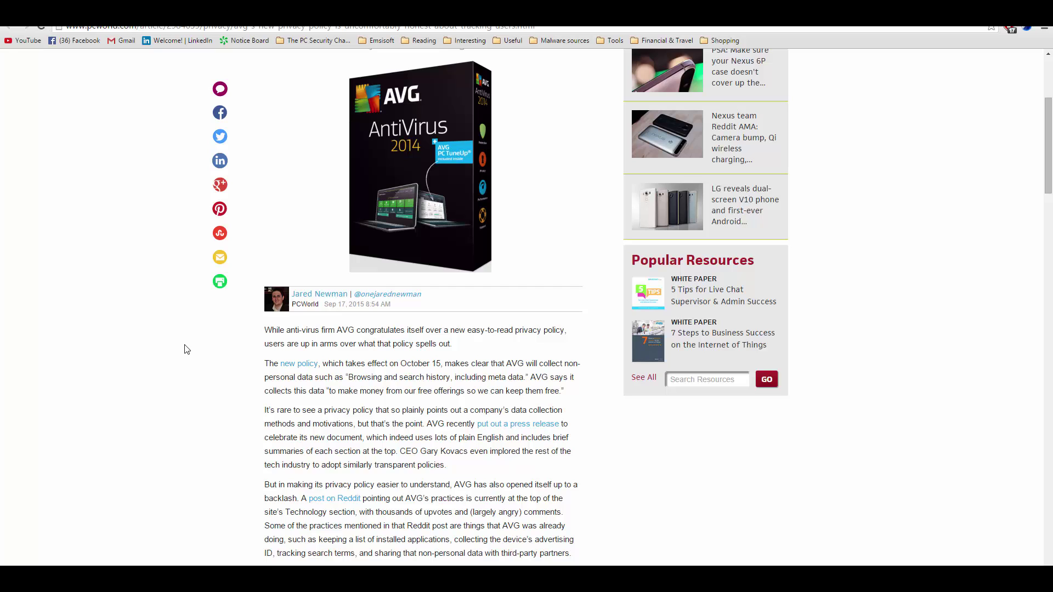
Read the PCWorld article on AVG's new privacy policy, highlighting the passages on browsing and search history and making money from free offerings.
scroll(187, 350, "up", 2)
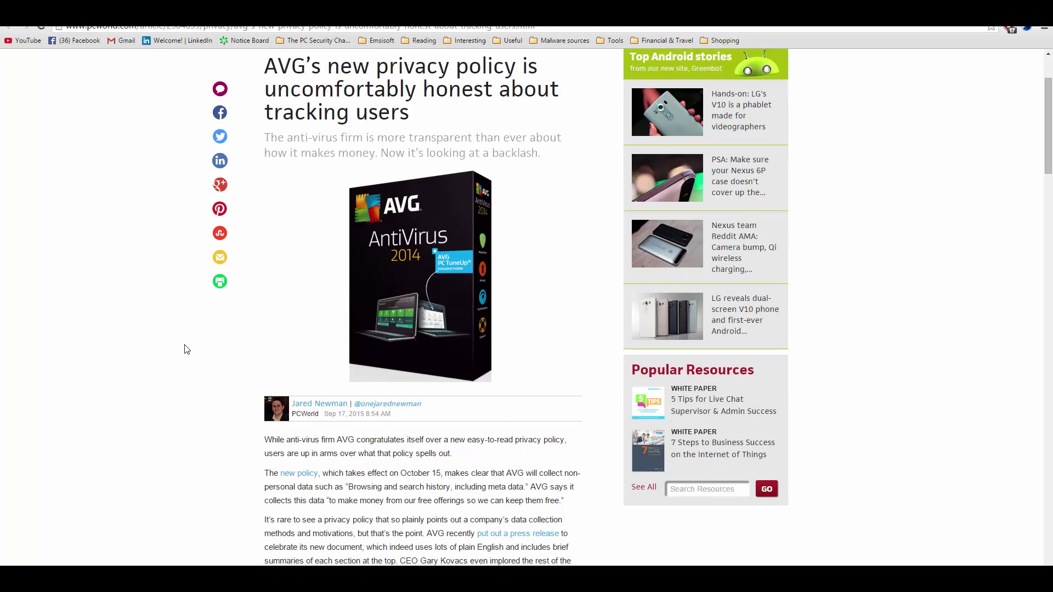
scroll(187, 349, "up", 1)
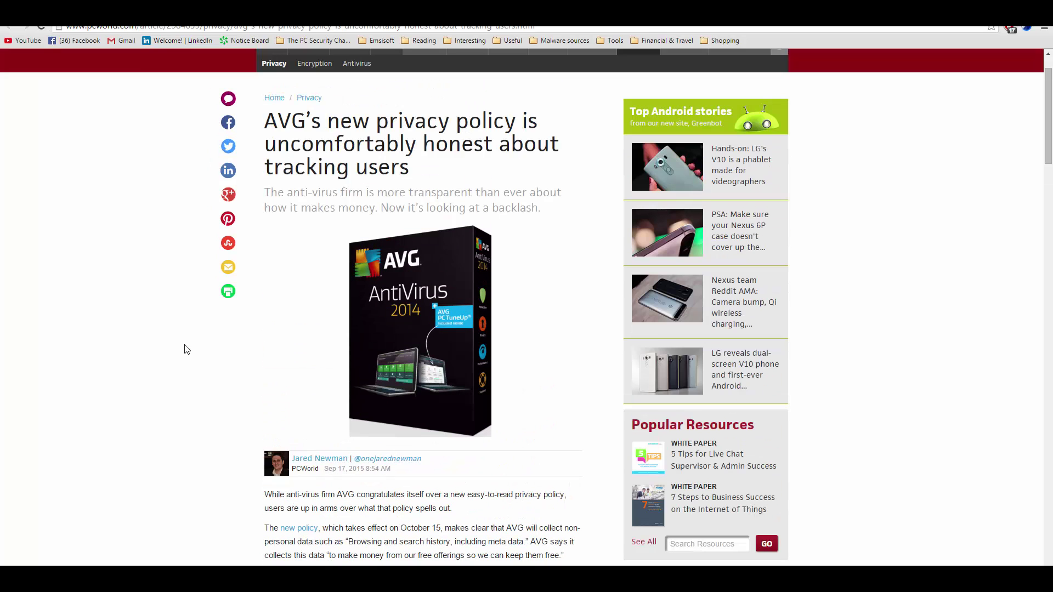
scroll(186, 350, "down", 1)
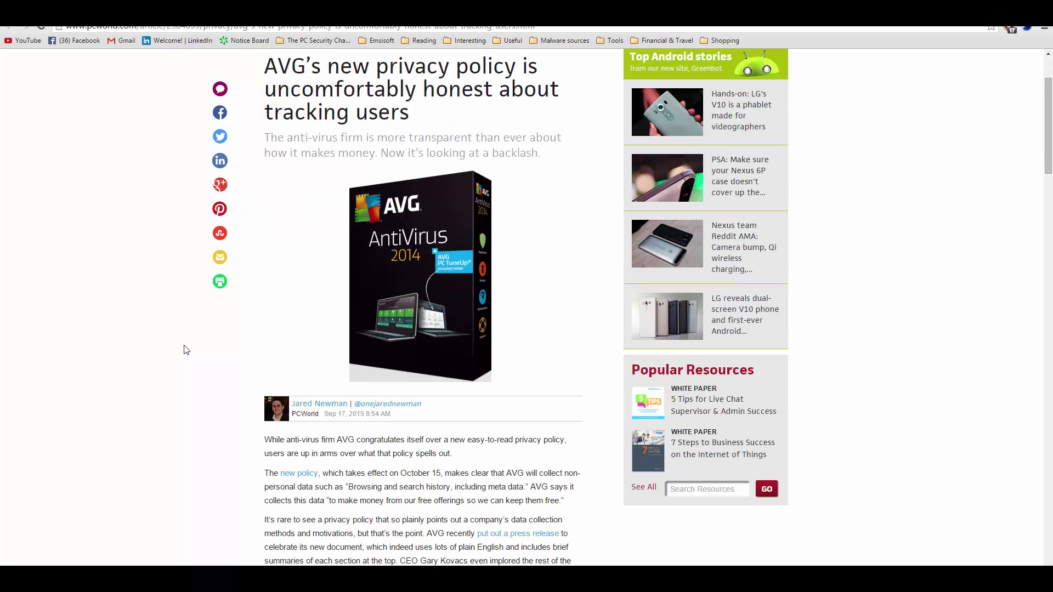
scroll(187, 350, "down", 1)
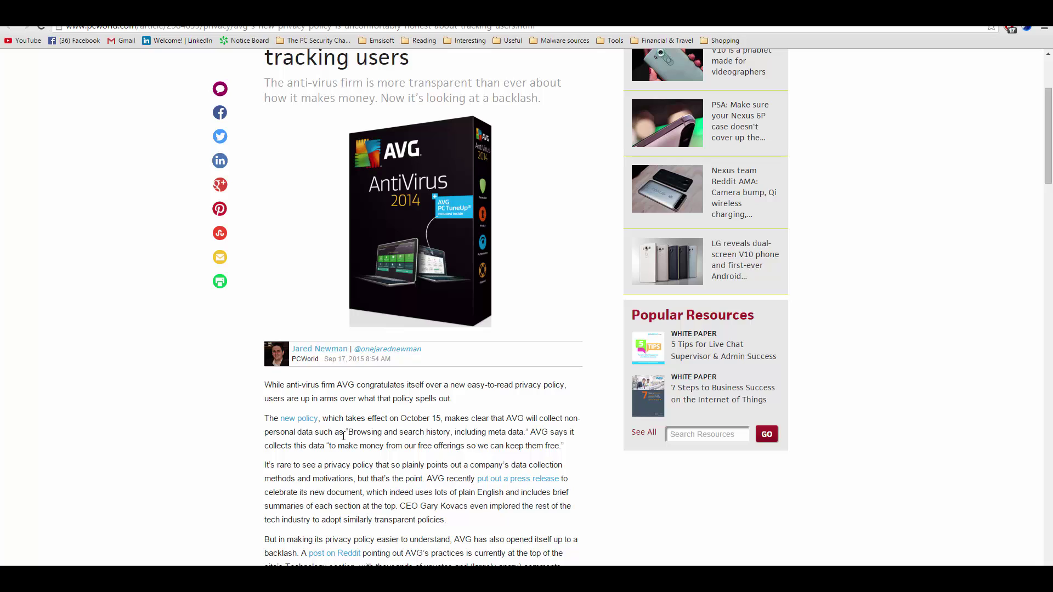
left_click_drag(348, 433, 451, 432)
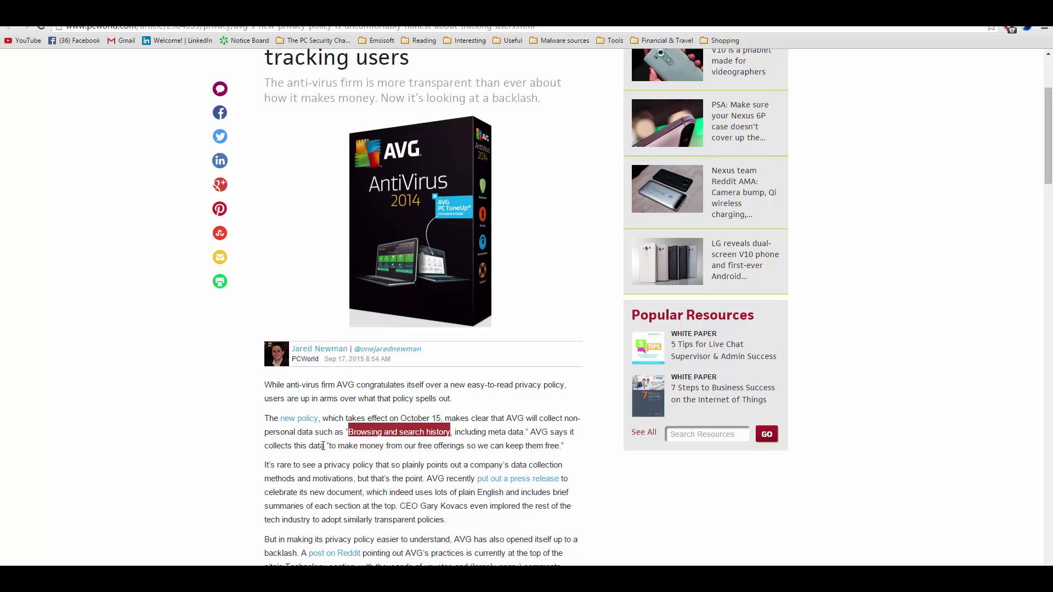
left_click_drag(330, 445, 544, 445)
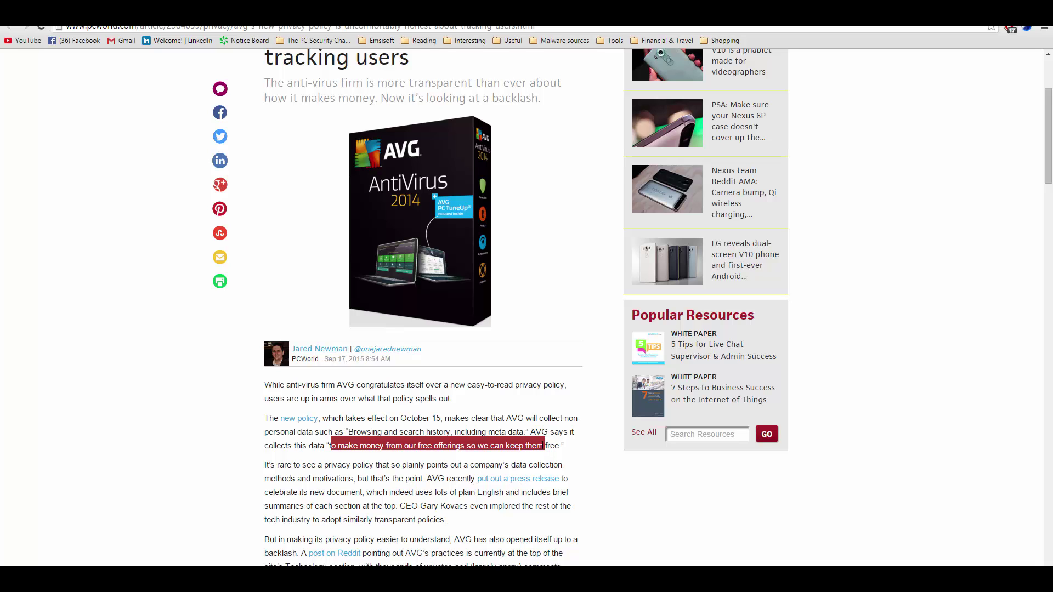
scroll(449, 395, "down", 2)
scroll(449, 395, "up", 2)
scroll(448, 395, "up", 2)
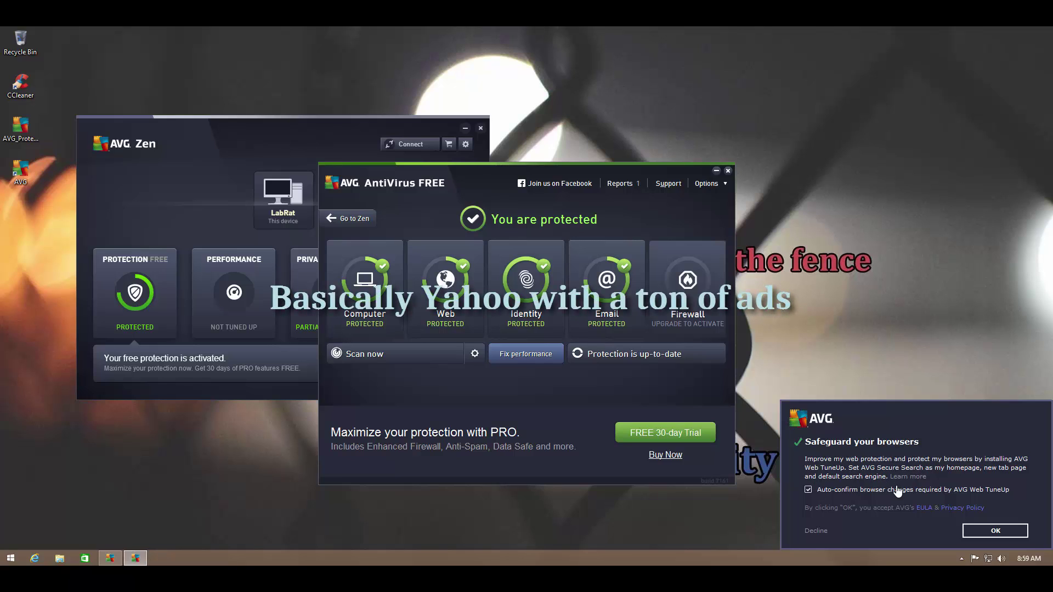
Toggle the option to auto-confirm browser changes required by AVG Web TuneUp in the browser safeguard offer.
left_click(808, 490)
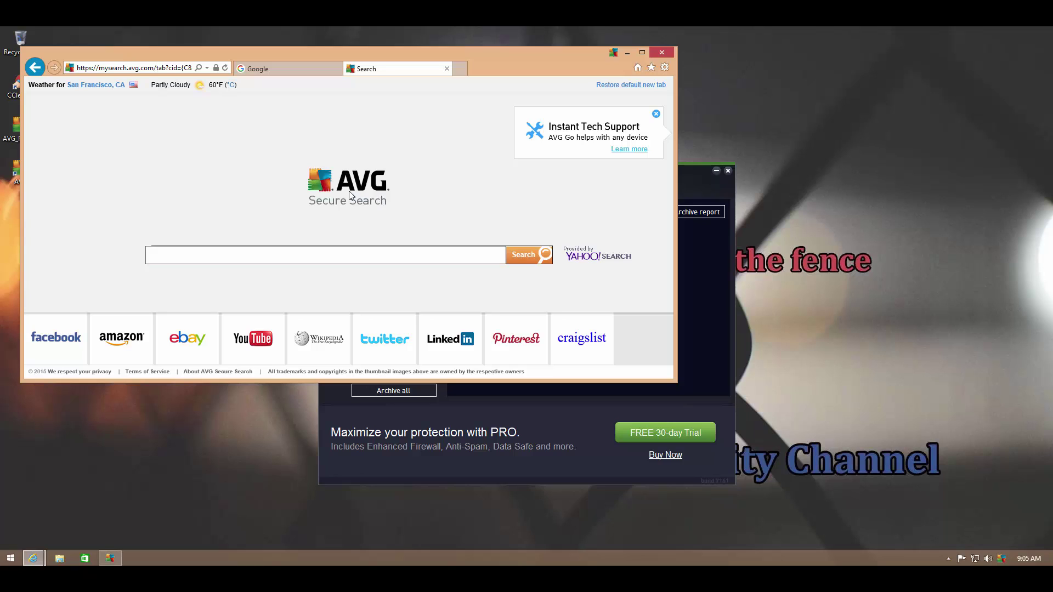
Search AVG Secure Search for "the pc security channel" and look through the ads and results on the page.
left_click(269, 258)
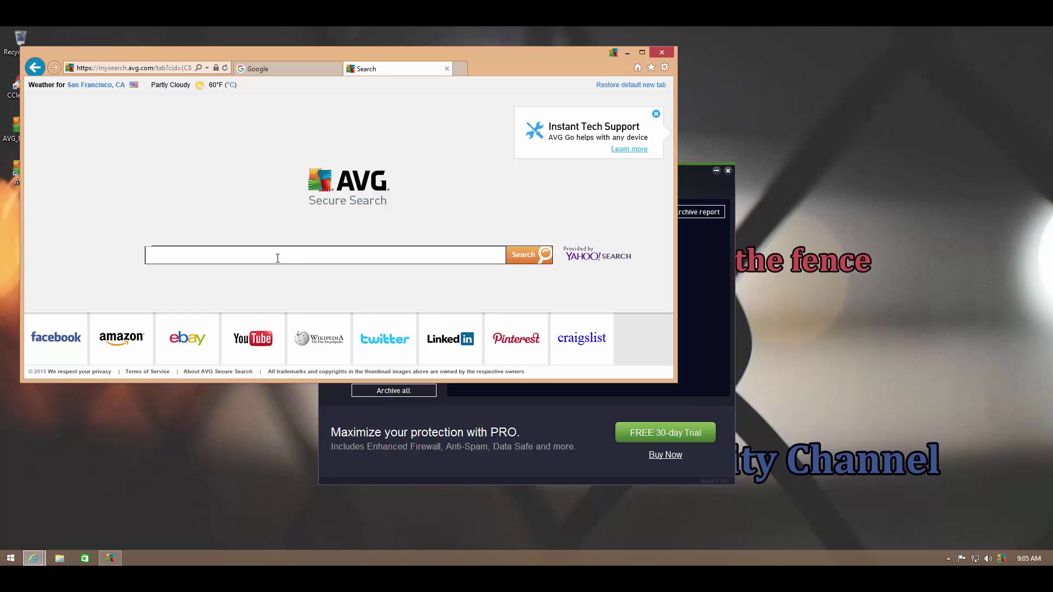
type("the pc ")
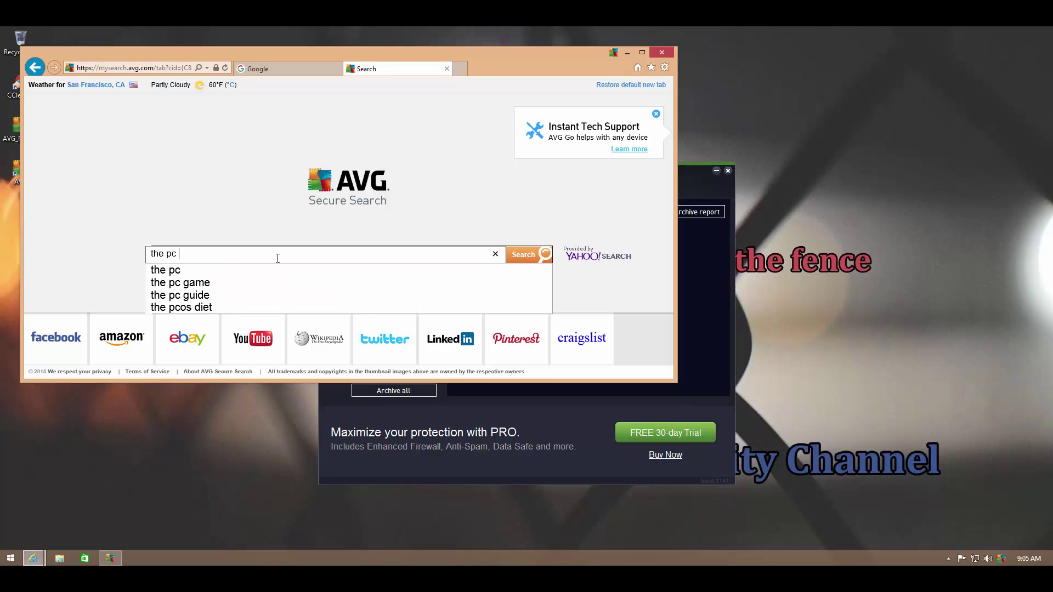
type("security ch")
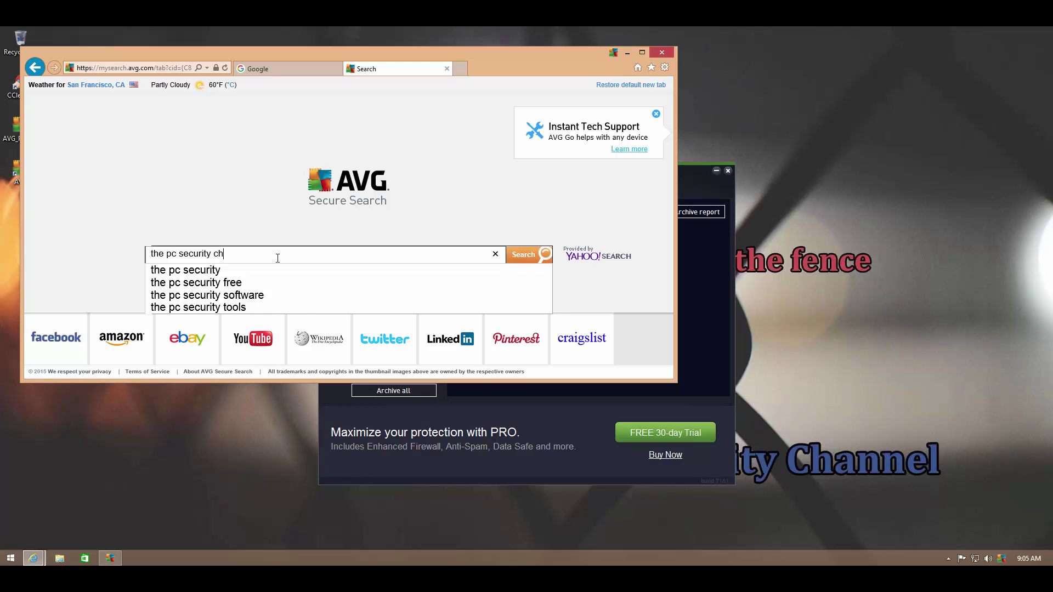
type("annel")
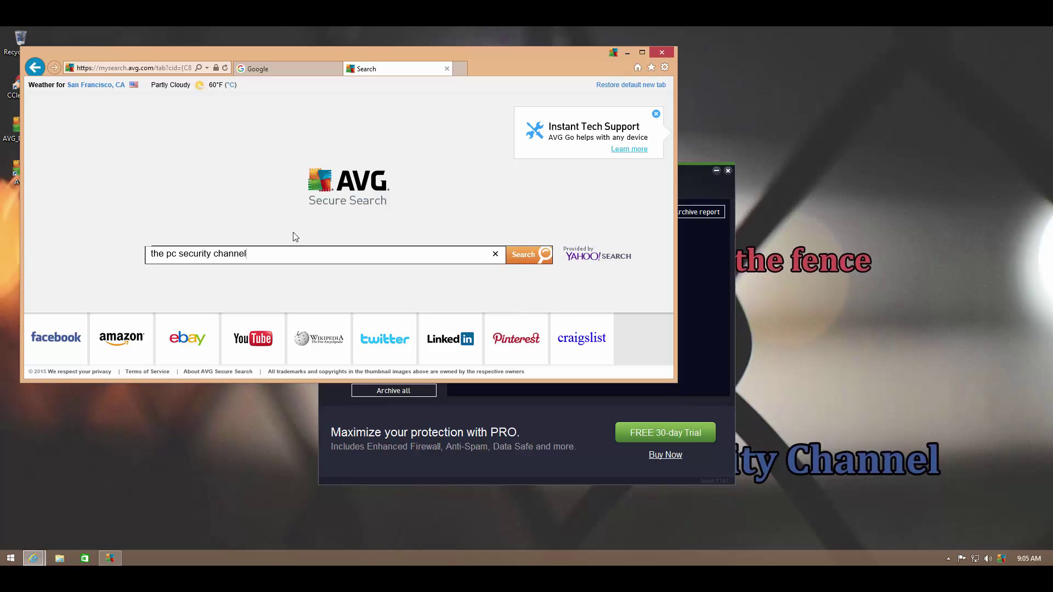
key("Return")
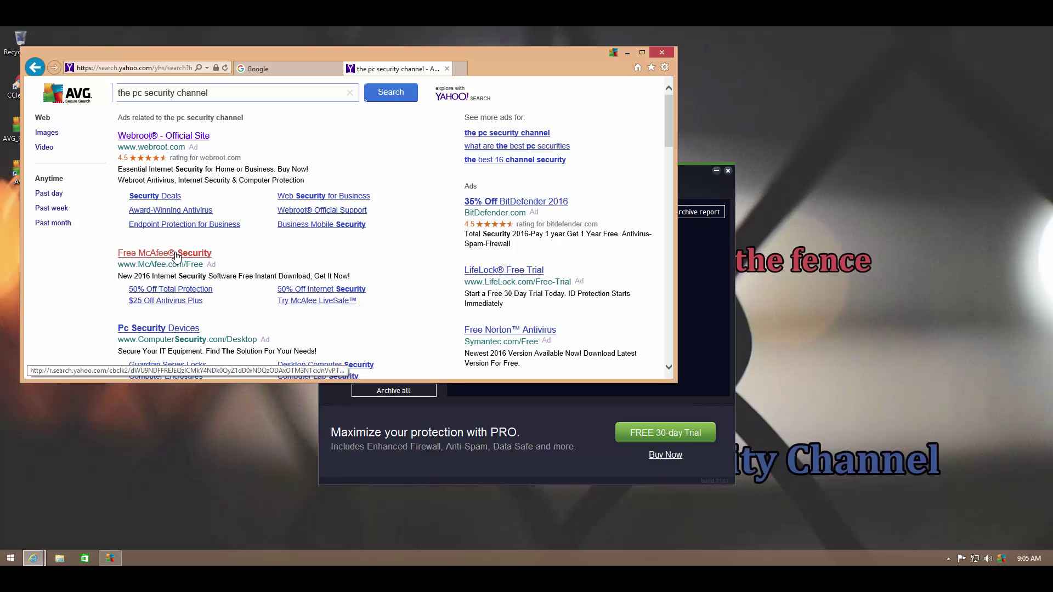
scroll(184, 255, "down", 1)
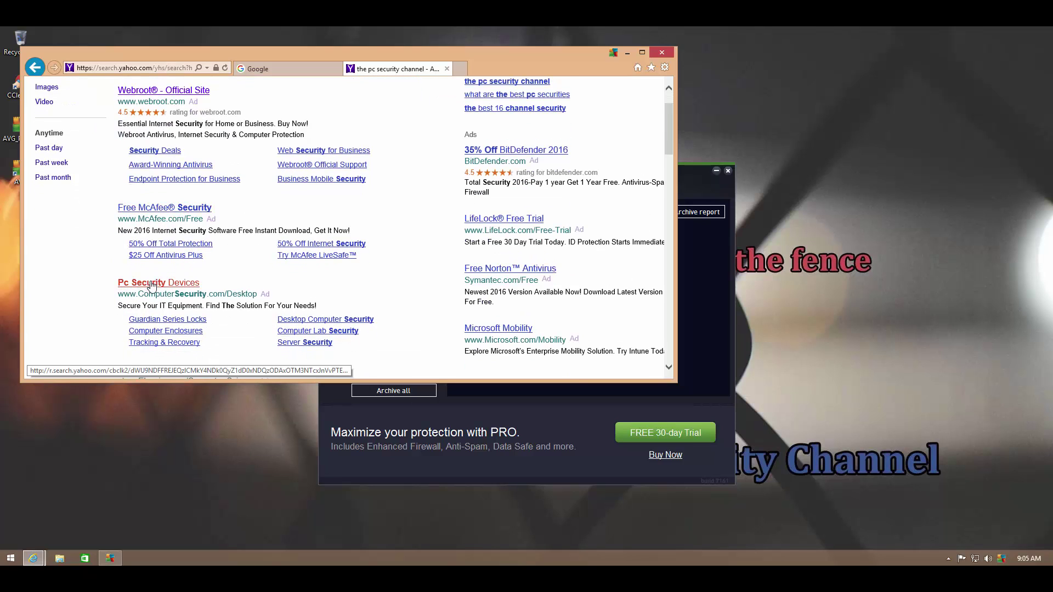
scroll(181, 293, "down", 4)
scroll(214, 298, "down", 5)
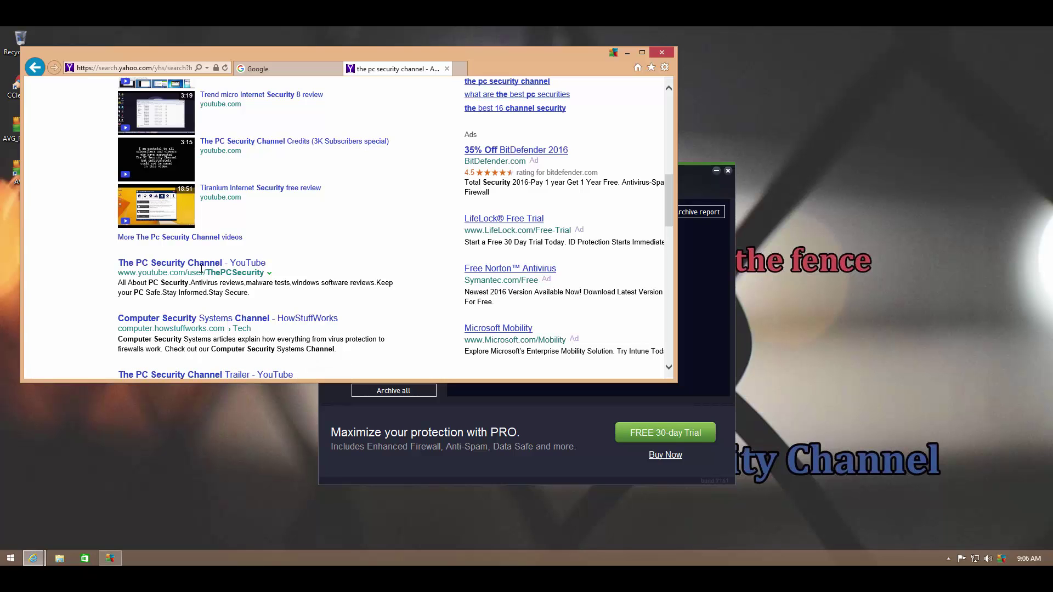
scroll(201, 269, "up", 8)
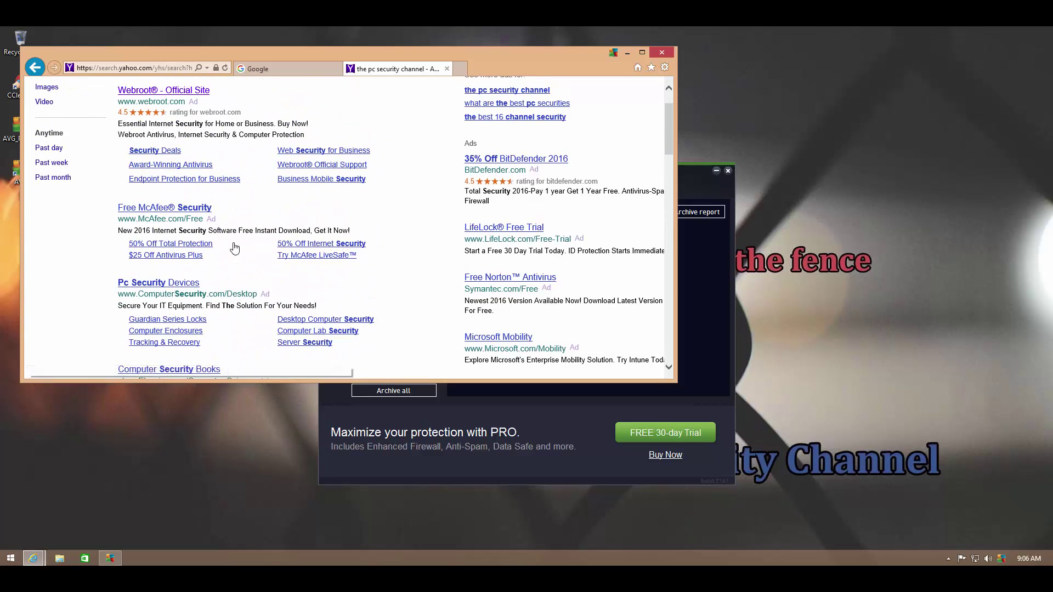
Run the same search for "the pc security channel" on the open Google page.
left_click(261, 69)
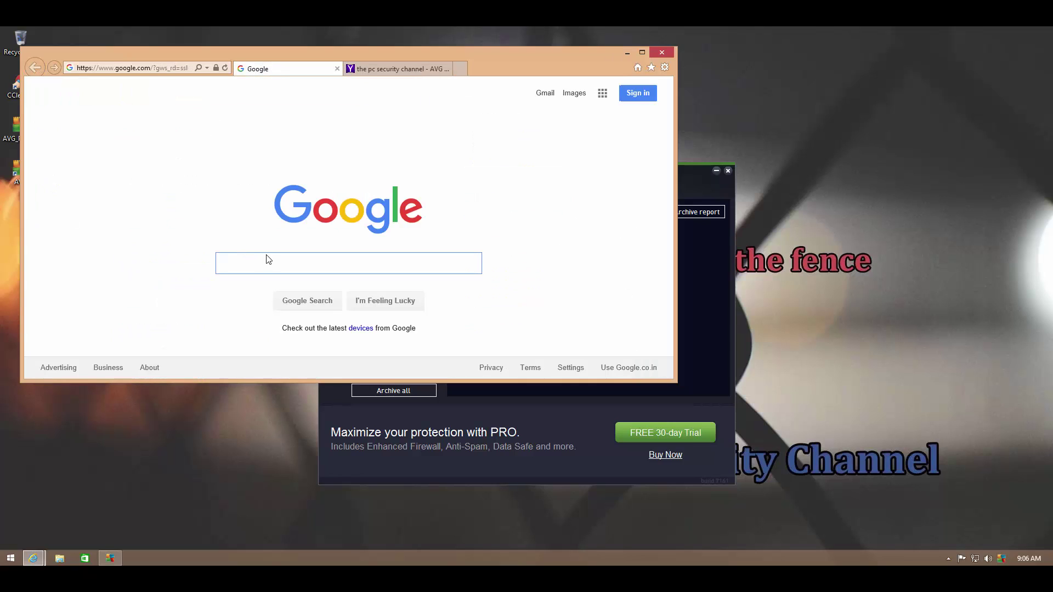
type("the pc")
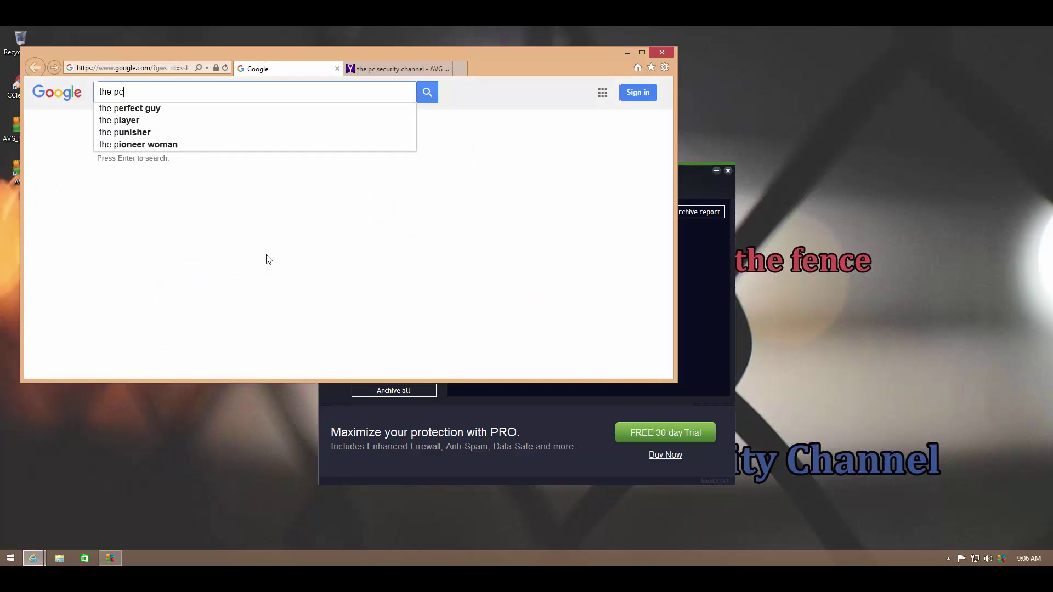
type(" security channel")
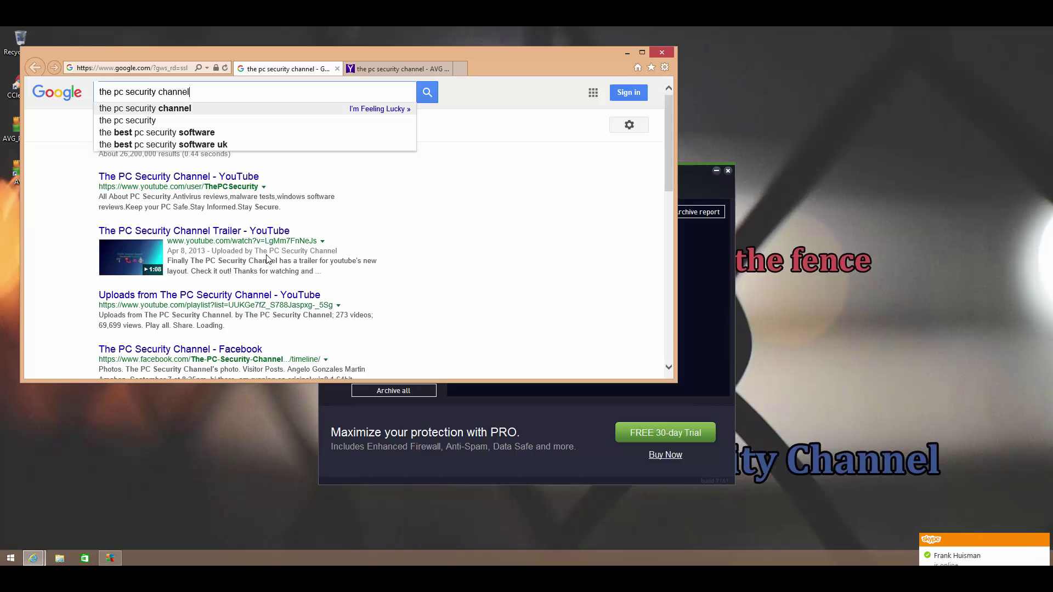
key("Return")
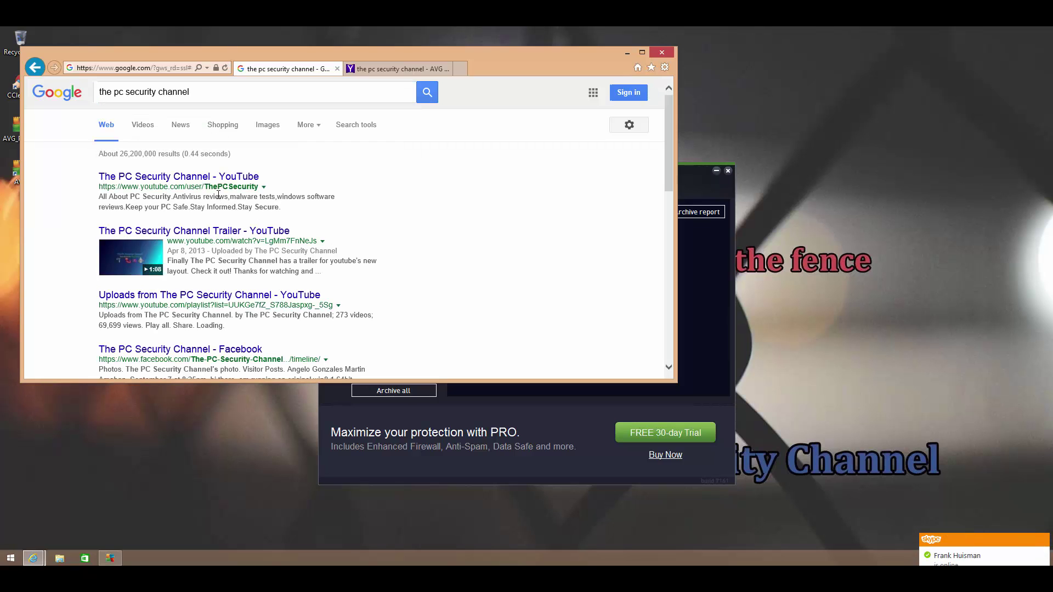
Compare the AVG Secure Search results with the Google results, examining how many ads precede the actual matches.
left_click(369, 68)
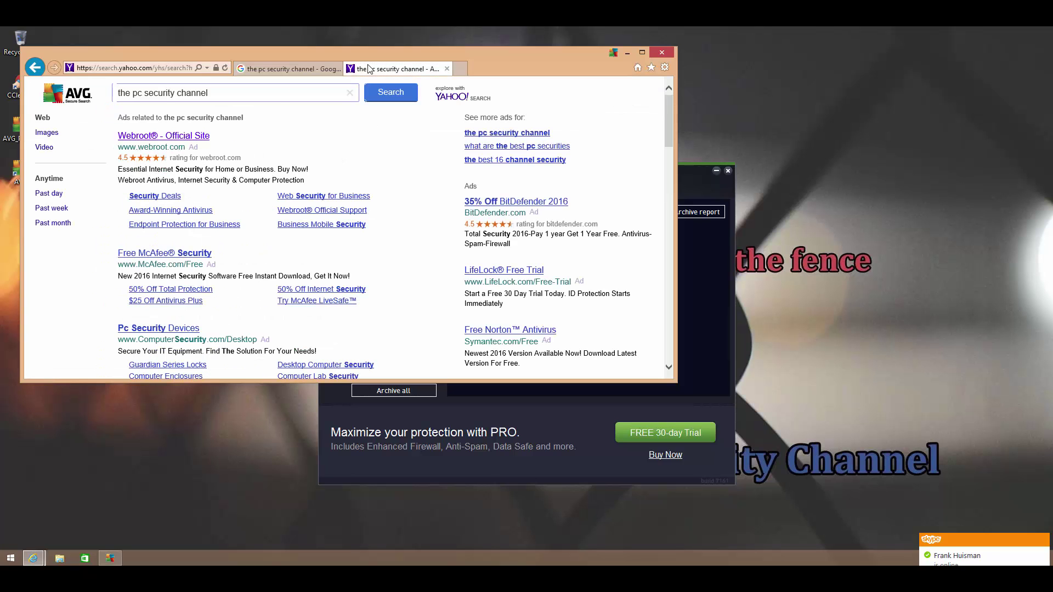
scroll(137, 273, "down", 3)
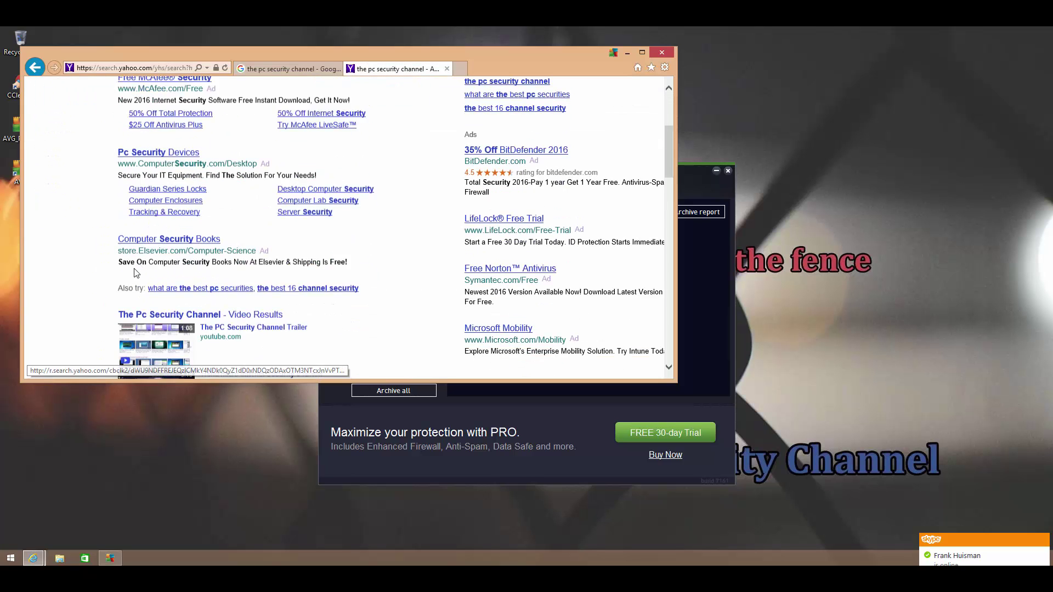
scroll(181, 274, "up", 1)
scroll(189, 273, "up", 2)
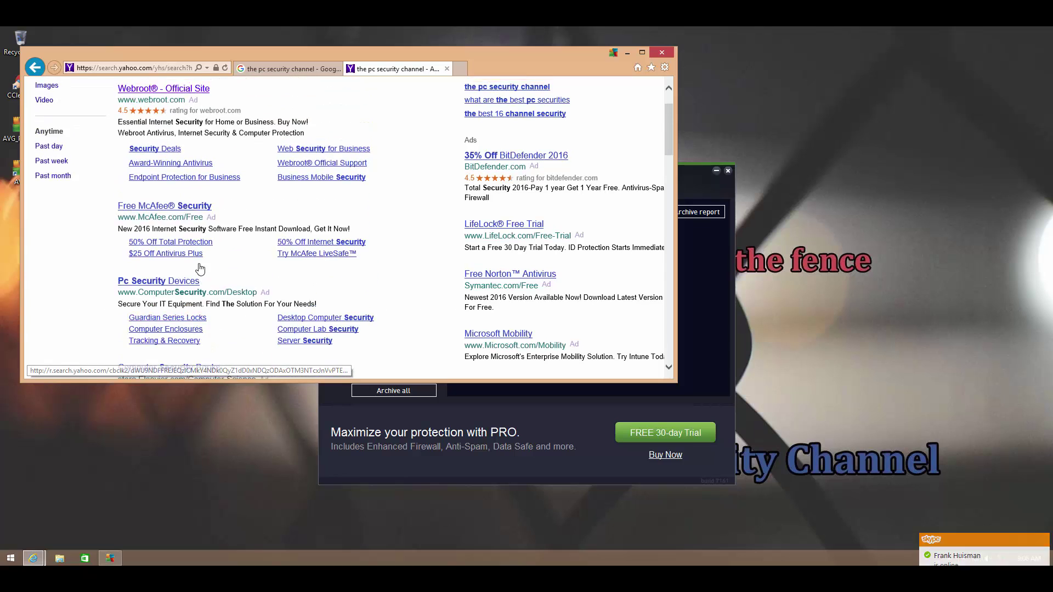
scroll(200, 269, "up", 1)
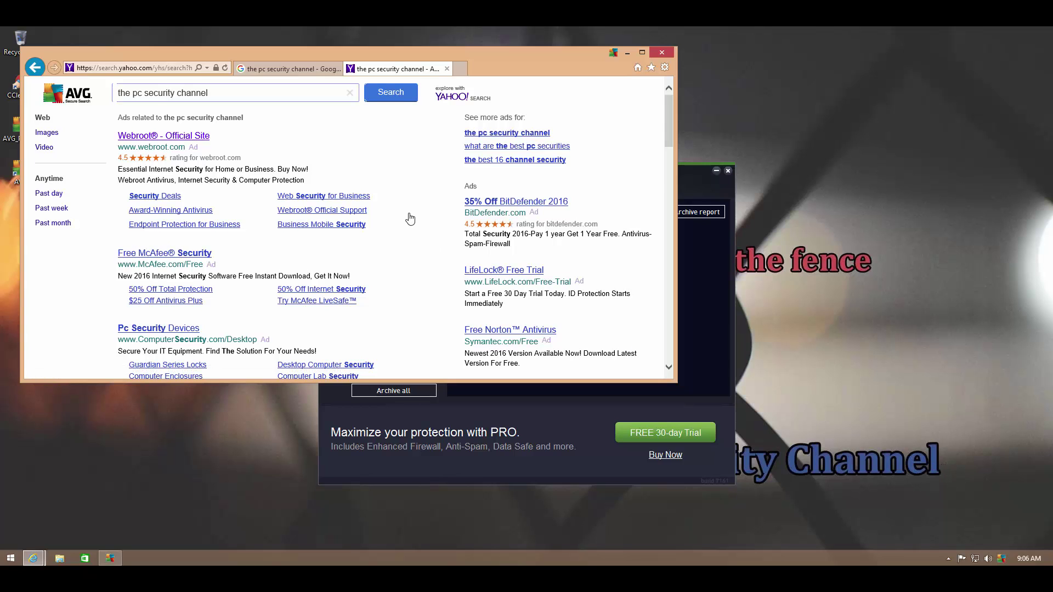
scroll(410, 218, "down", 3)
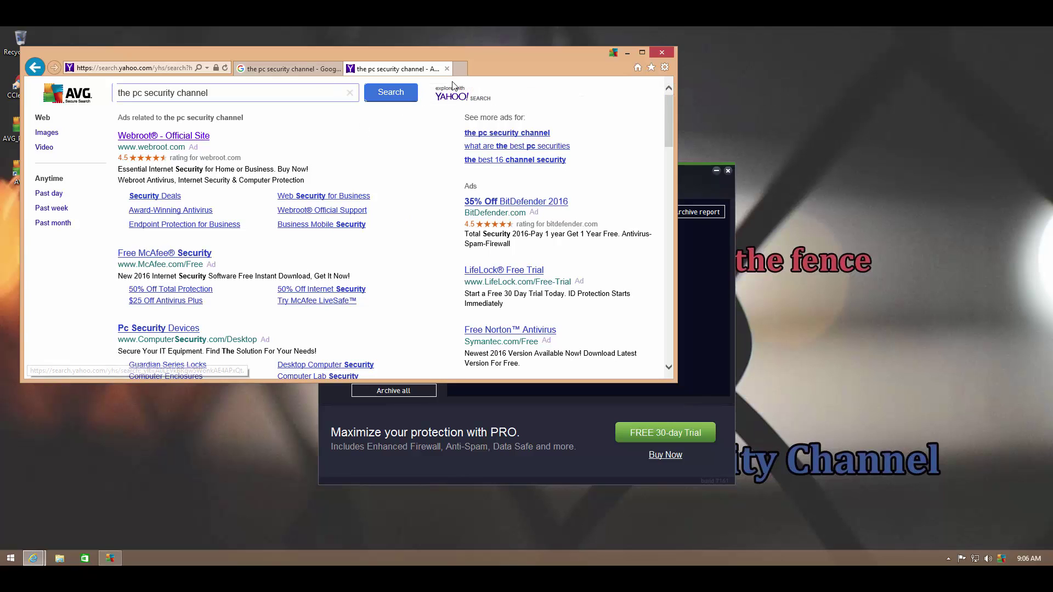
left_click(332, 75)
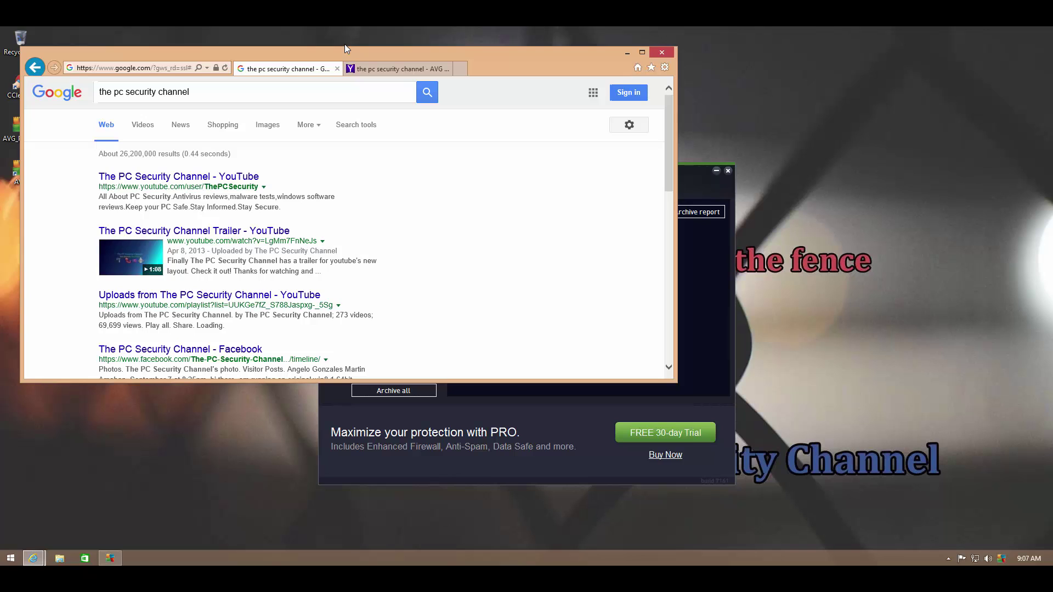
left_click(382, 73)
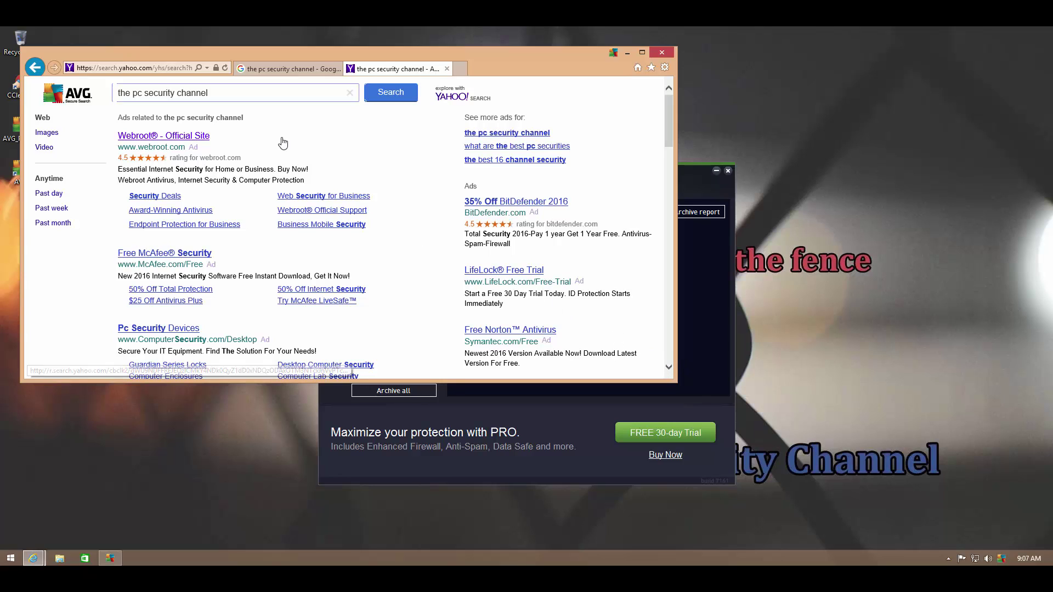
left_click(143, 92)
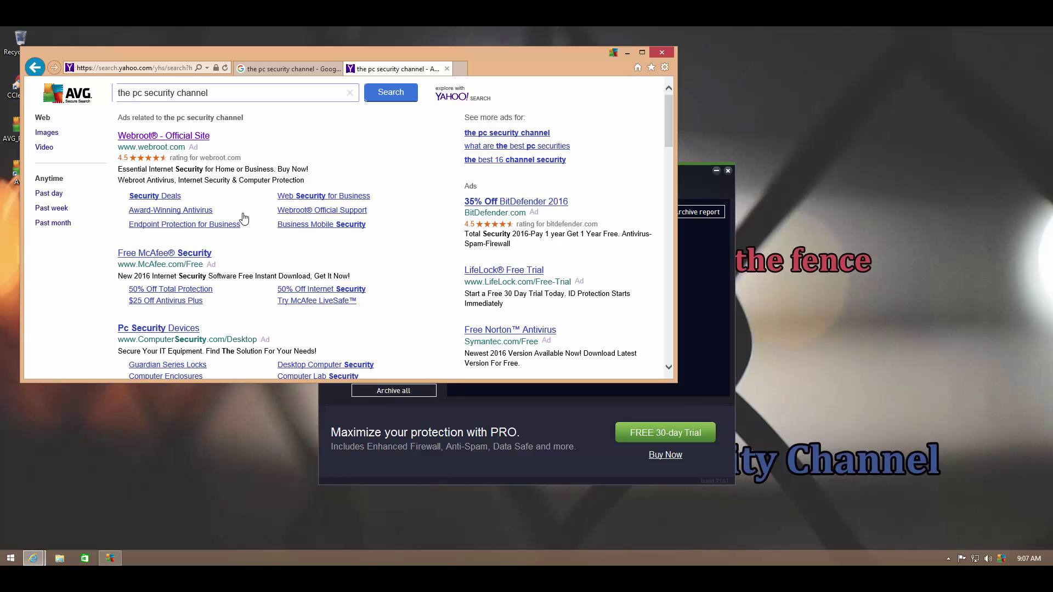
scroll(244, 218, "down", 3)
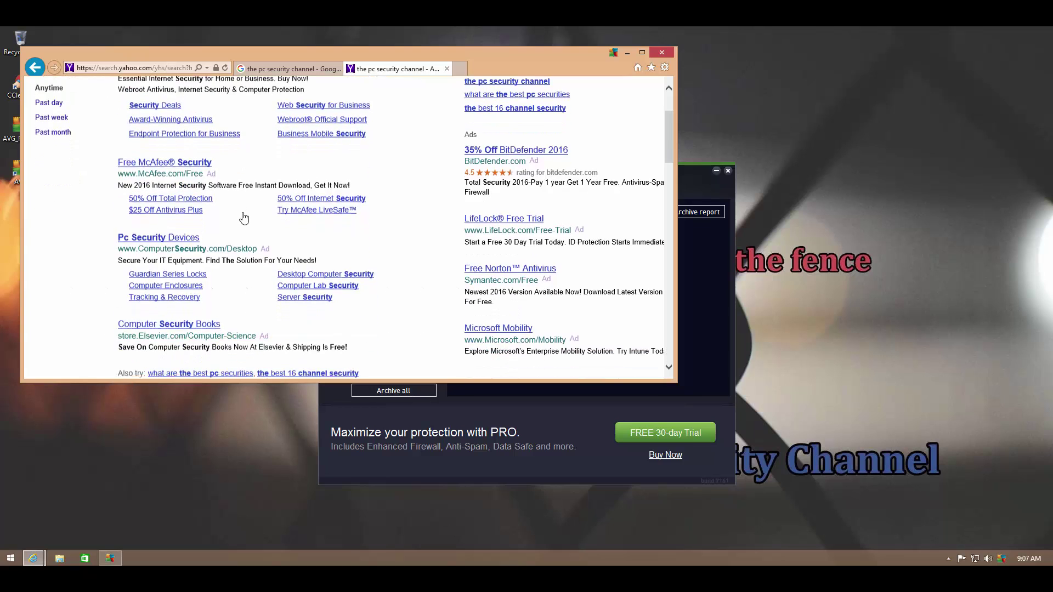
scroll(244, 218, "up", 3)
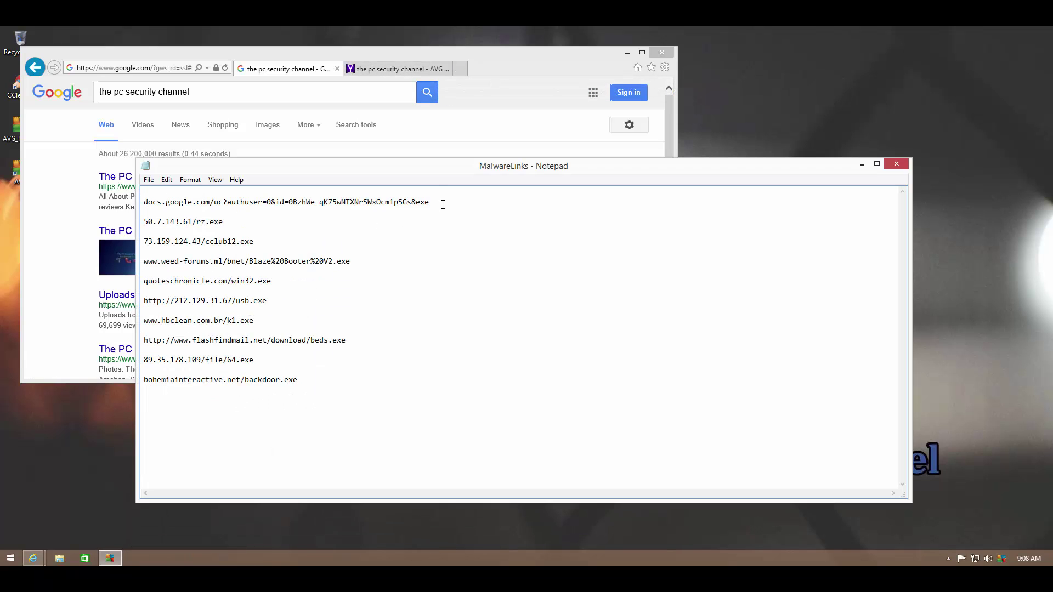
Copy the first link, the docs.google.com download address, from the MalwareLinks text file in Notepad.
left_click_drag(443, 205, 112, 186)
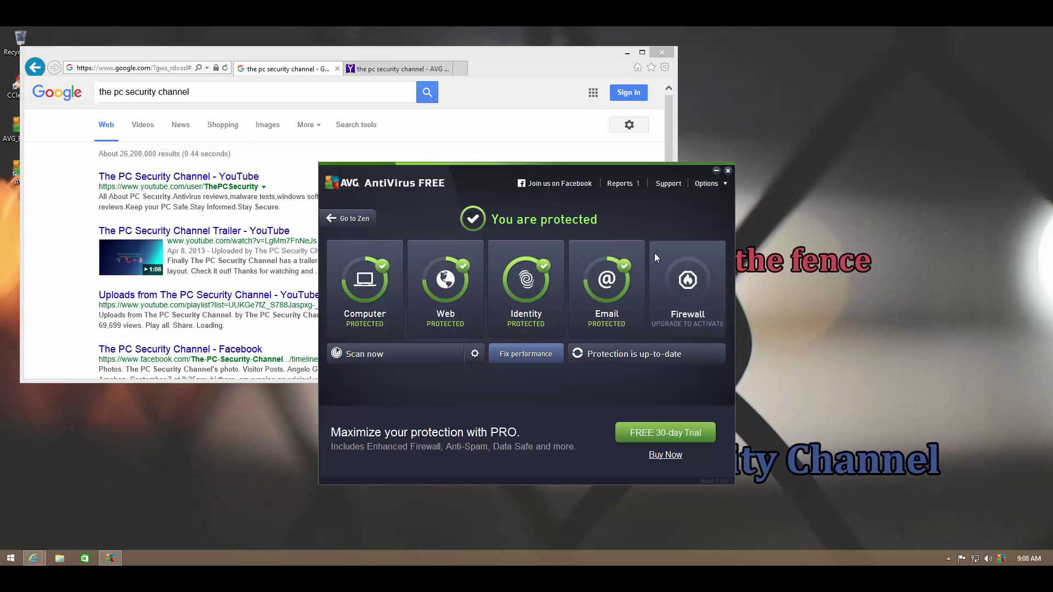
Update AVG AntiVirus FREE, then dismiss the update notification and close the antivirus window.
left_click(623, 354)
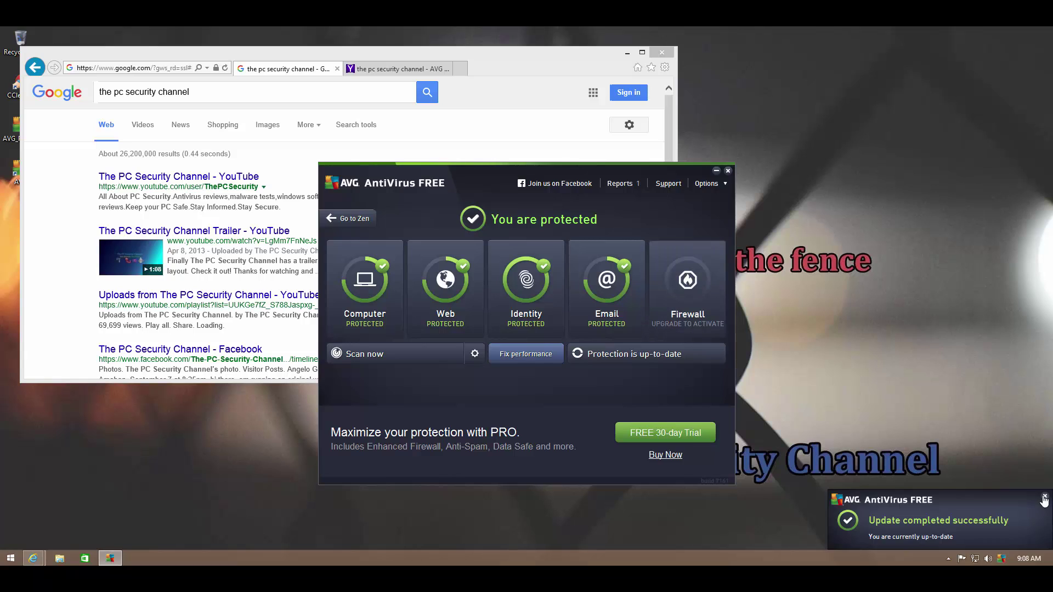
left_click(1045, 496)
left_click(728, 171)
Open the copied docs.google.com download link in the browser's Google tab and answer its download notice.
left_click(157, 70)
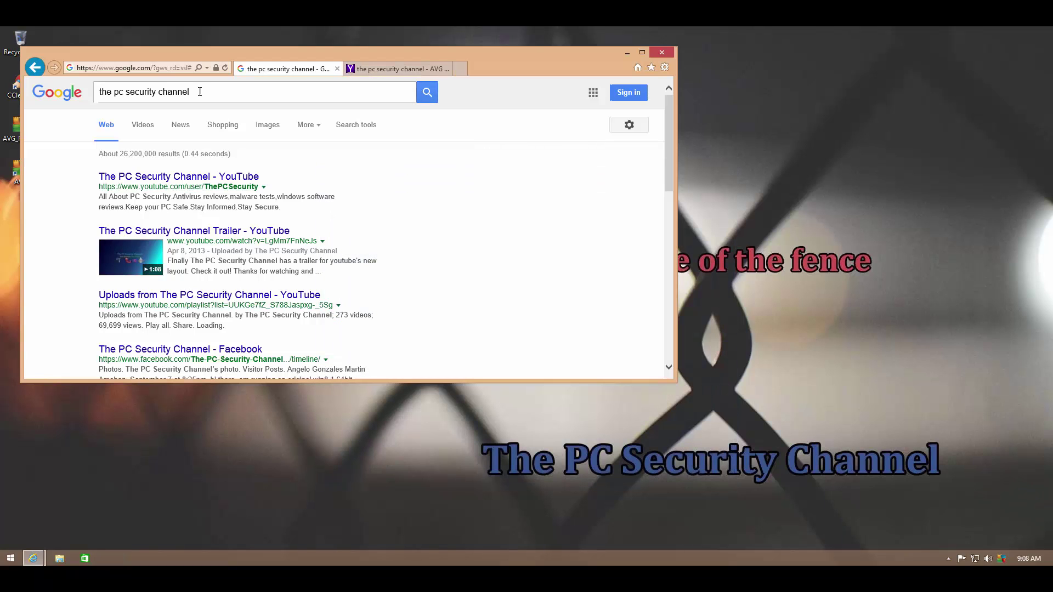
key("ctrl+v")
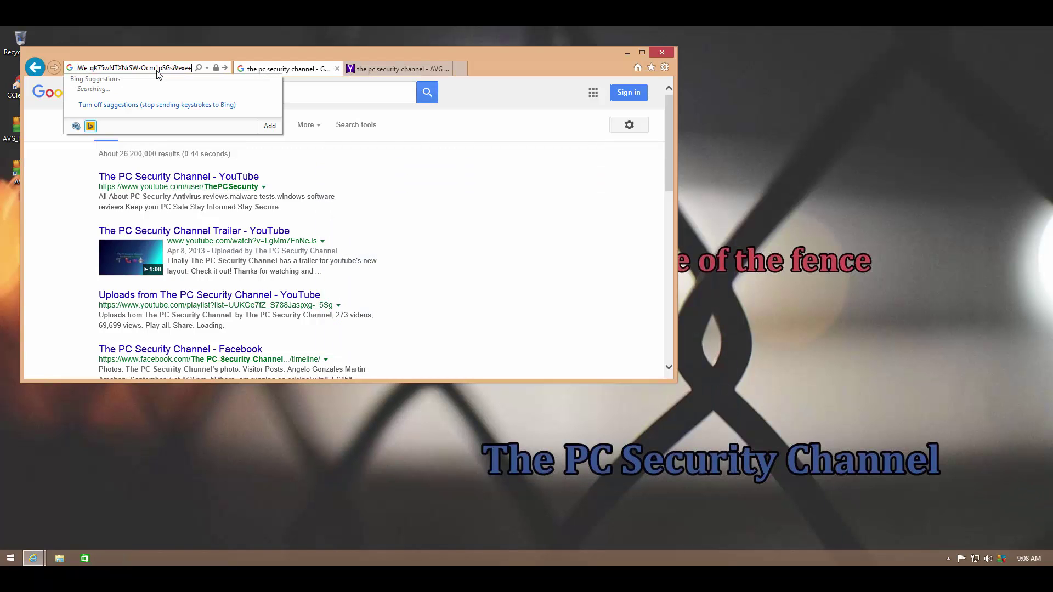
key("Return")
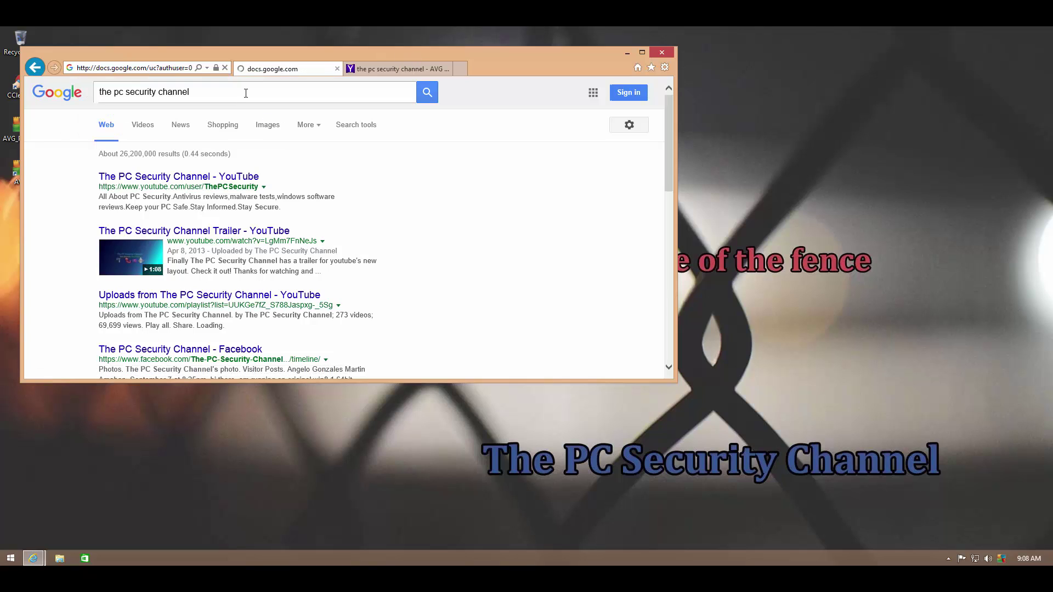
left_click(502, 364)
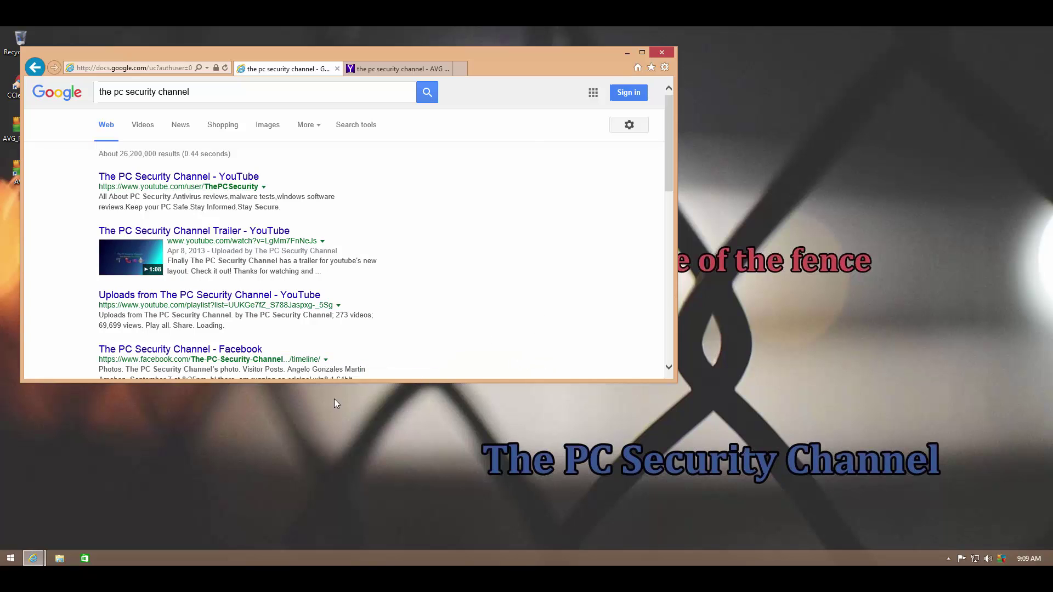
Copy the 50.7.143.61/rz.exe link from the MalwareLinks file in Notepad and load it in Internet Explorer.
key("alt+Tab")
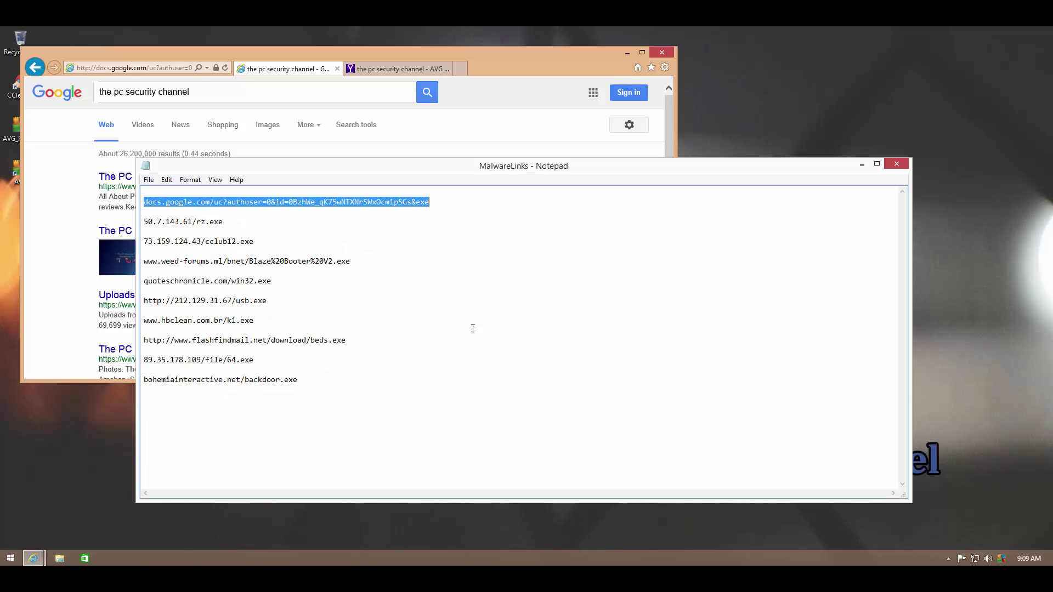
left_click_drag(235, 220, 143, 223)
key("alt+F4")
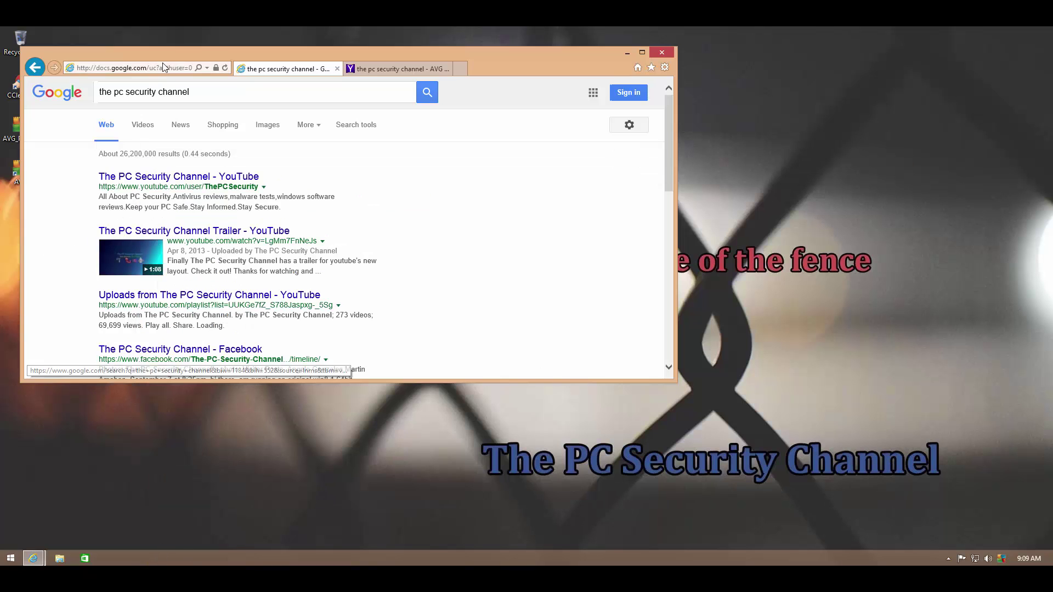
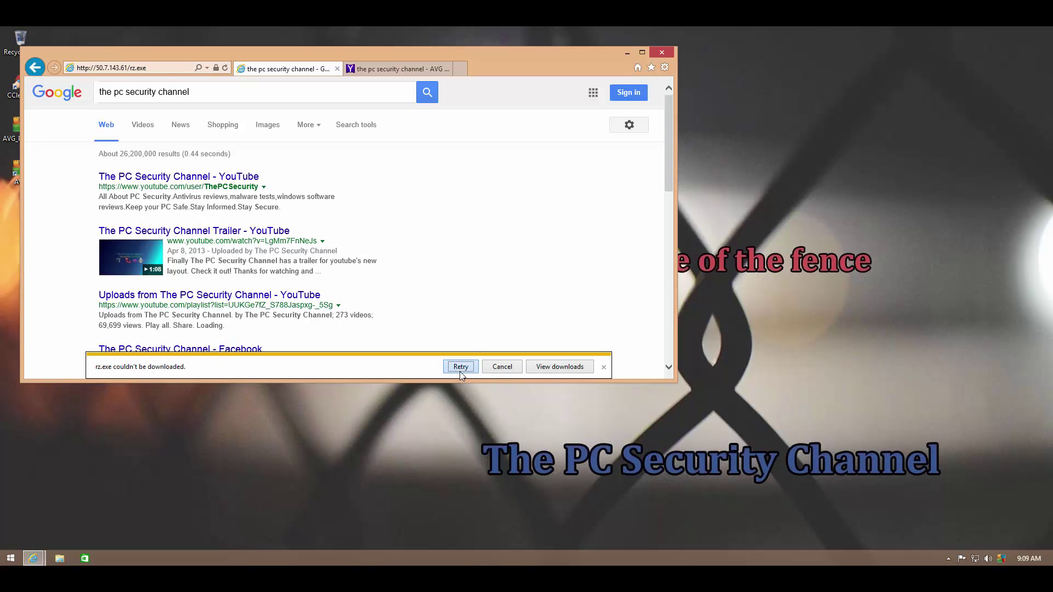
Retry the rz.exe download, have AVG remove the detected threat with Protect Me, and close the detection window.
left_click(461, 367)
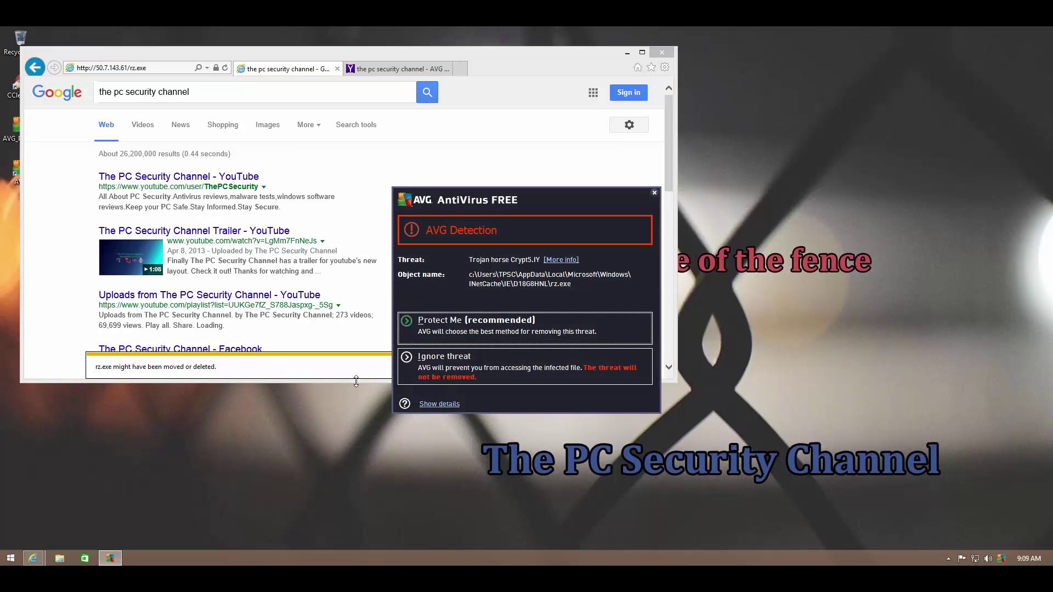
left_click(476, 319)
left_click(639, 390)
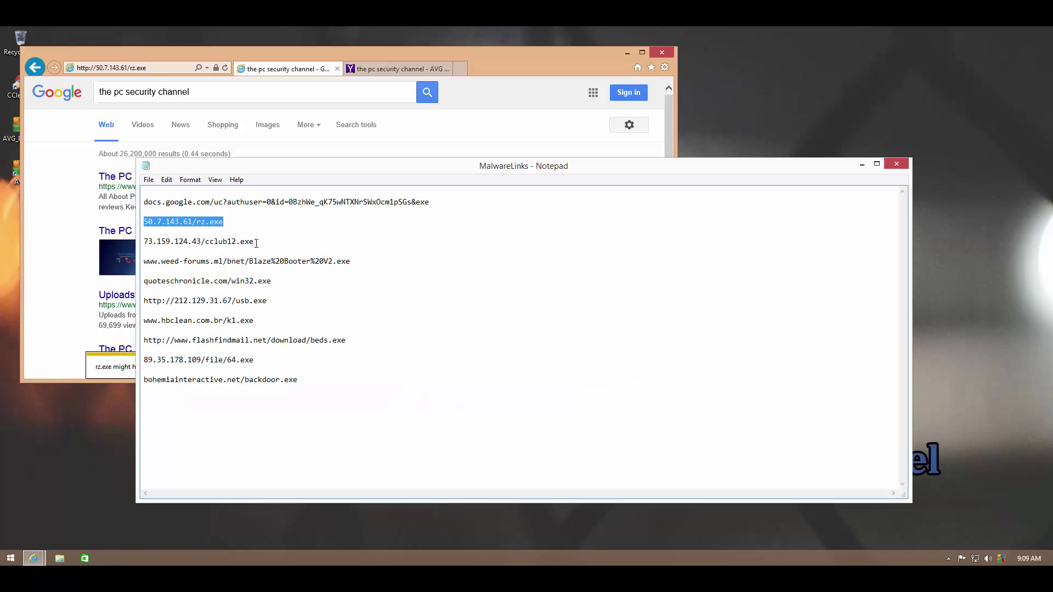
Copy the 73.159.124.43/cclub12.exe link from the MalwareLinks file, load it in Internet Explorer, and choose to run the file.
left_click_drag(256, 243, 144, 242)
key("ctrl+c")
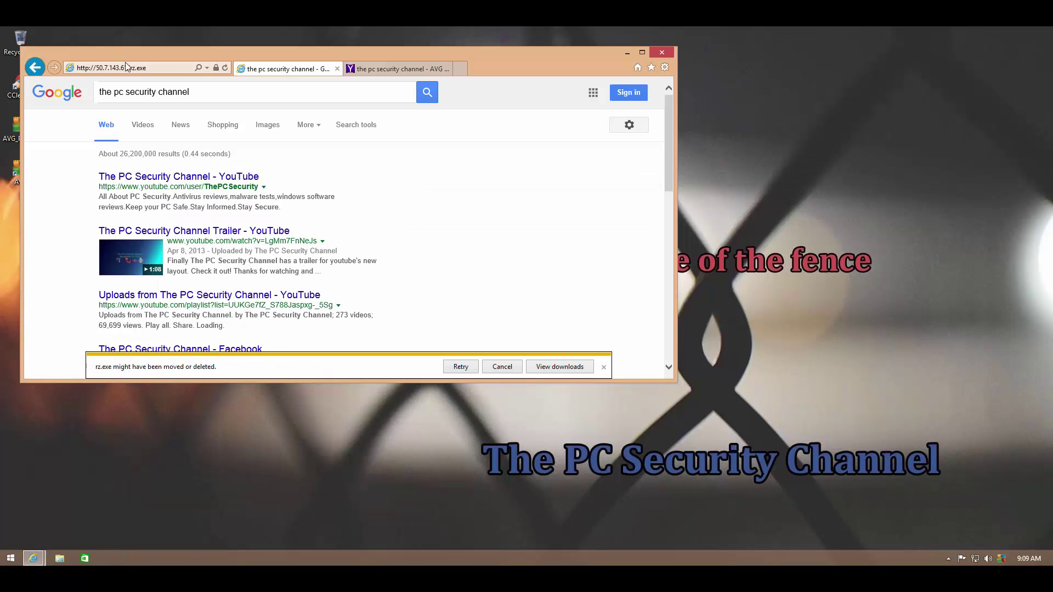
left_click(127, 67)
key("ctrl+v")
key("Return")
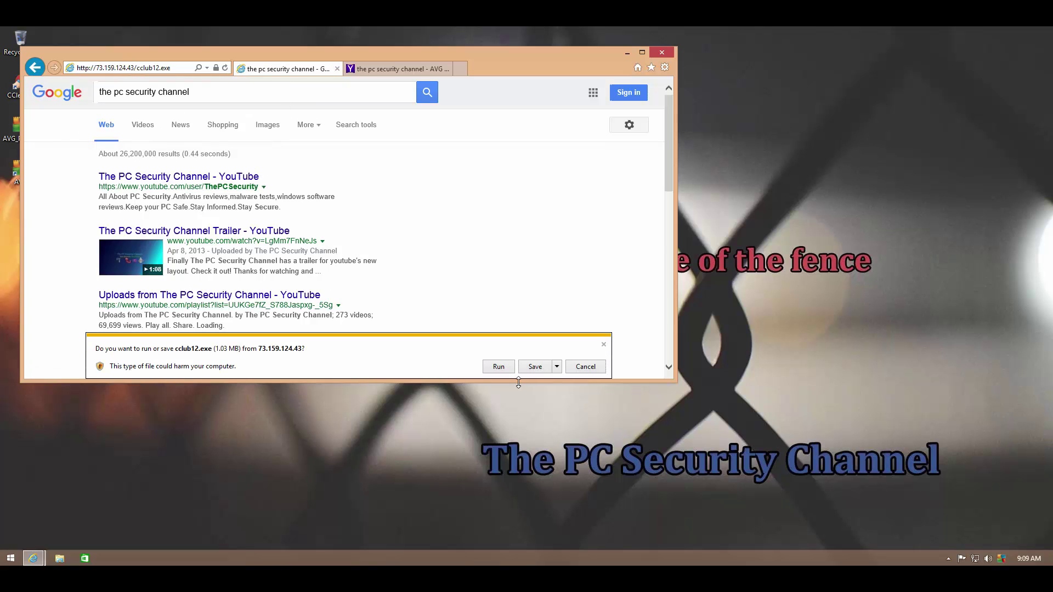
left_click(488, 370)
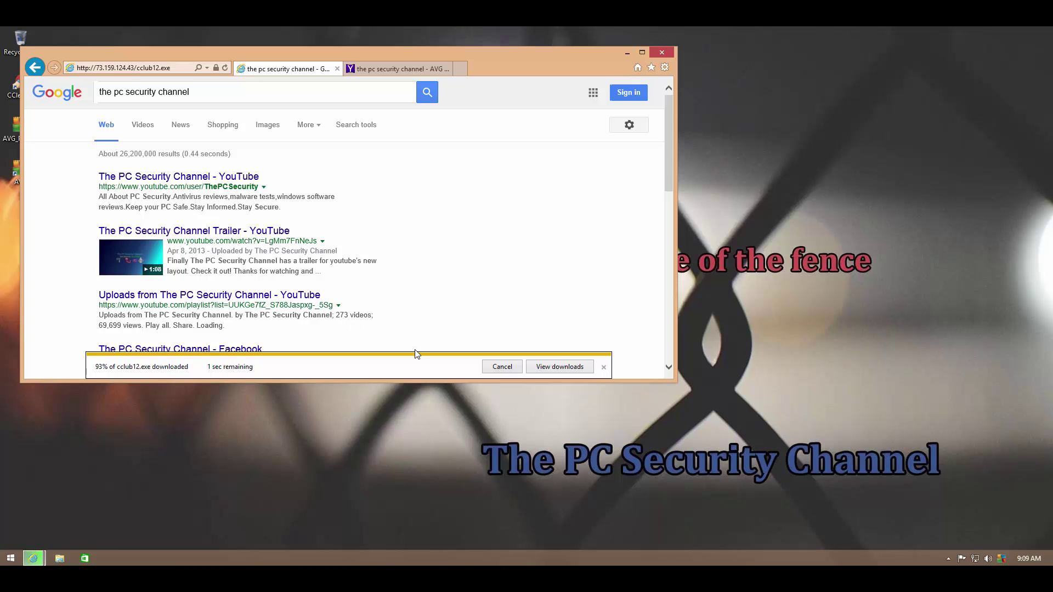
Enable reporting of the enhanced set of potentially unwanted applications in AVG's advanced AntiVirus settings under Computer Protection.
double_click(1005, 559)
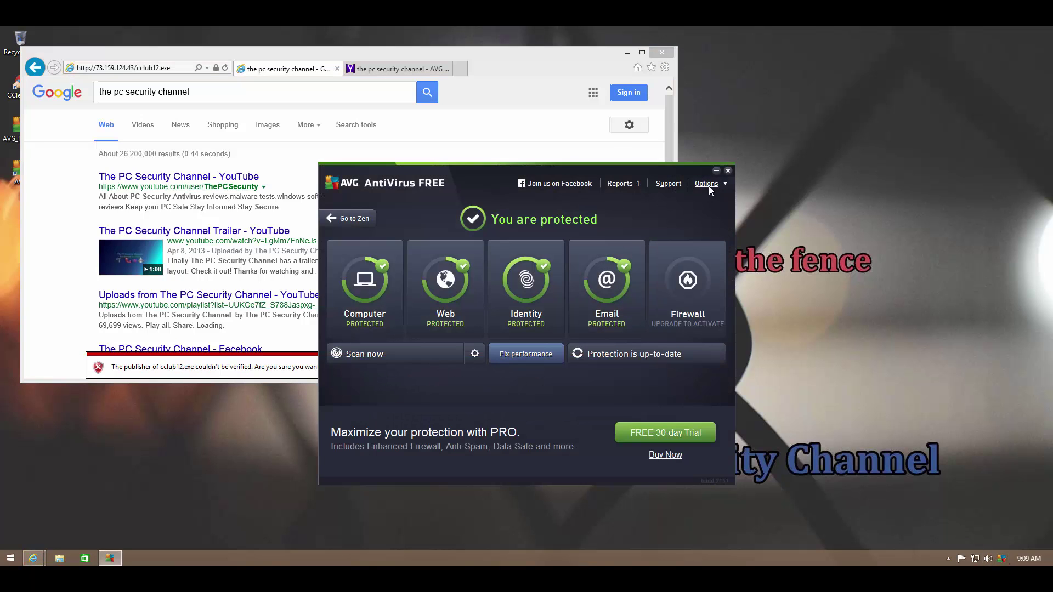
left_click(709, 186)
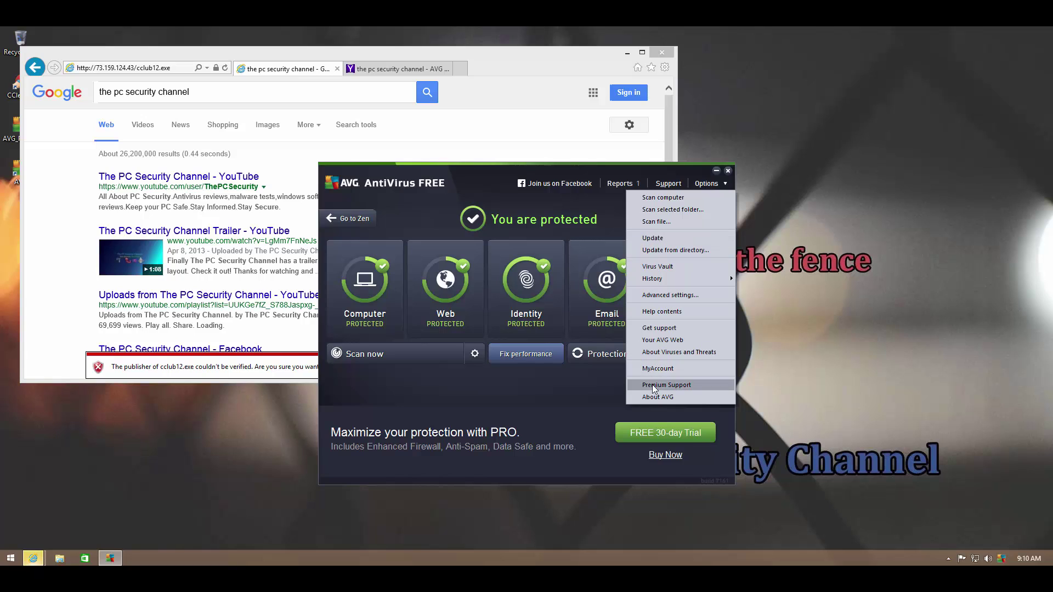
left_click(663, 296)
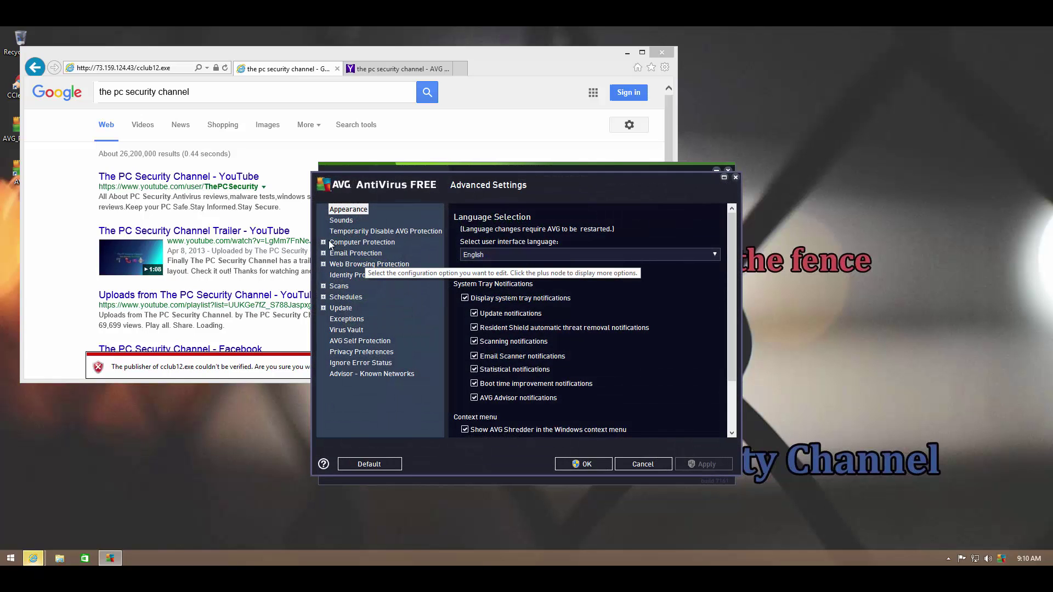
left_click(324, 242)
left_click(345, 252)
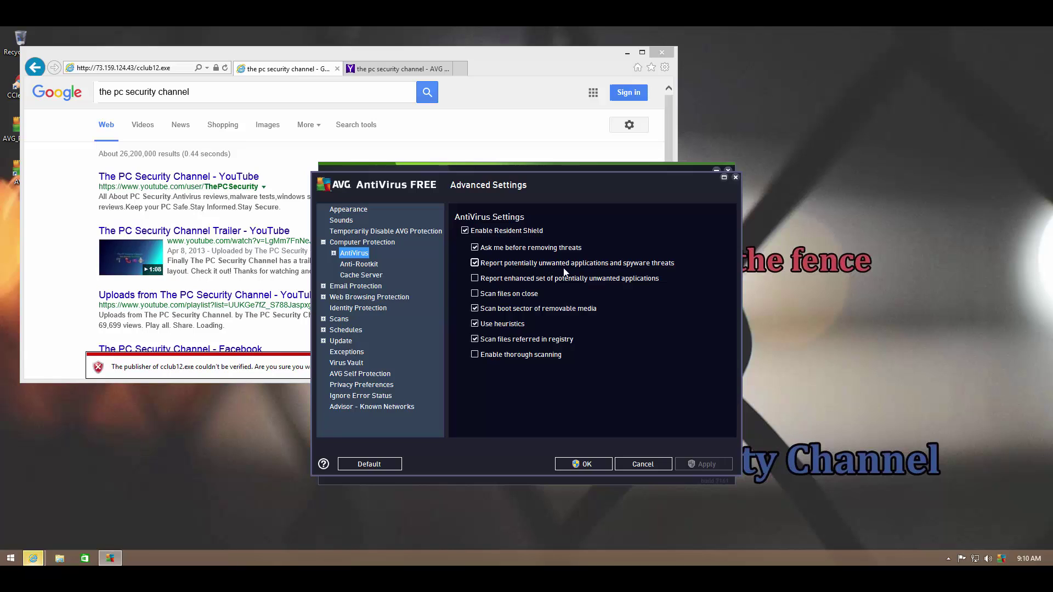
left_click(475, 278)
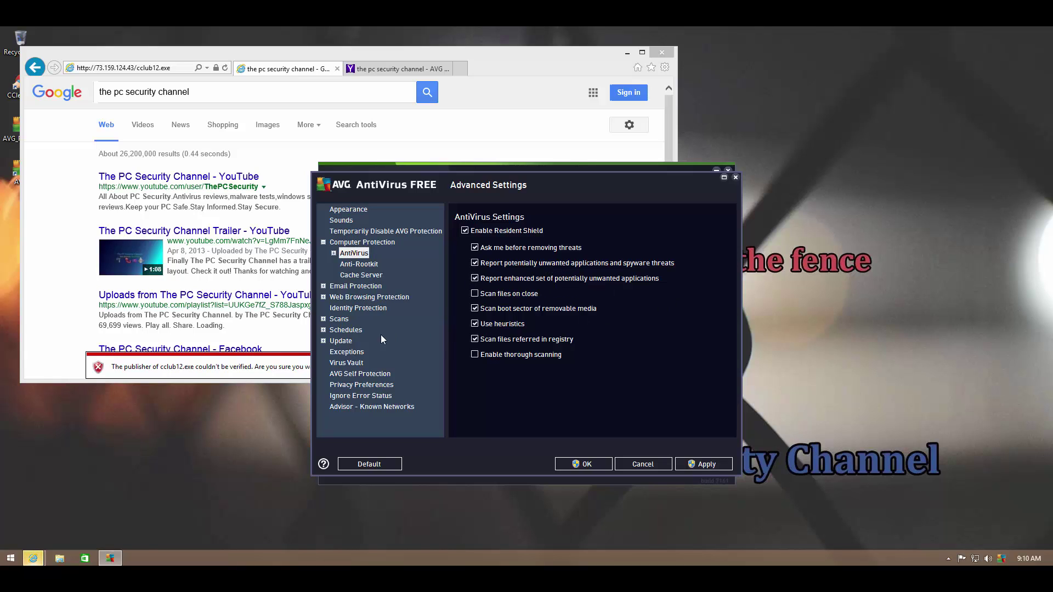
Enable reporting of the enhanced set of potentially unwanted applications in AVG's Shell Extension Scan settings.
left_click(323, 318)
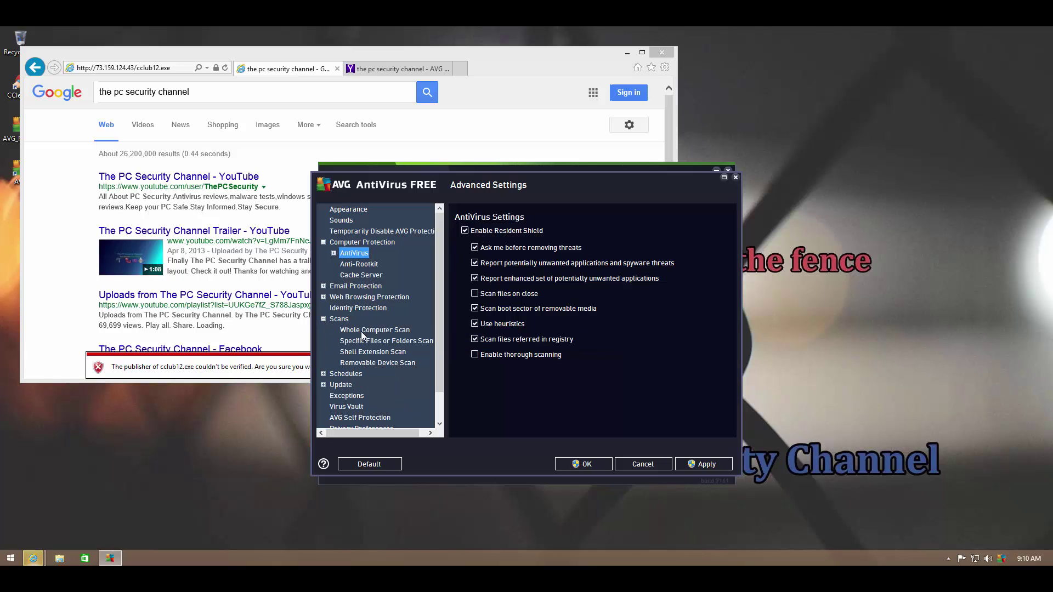
left_click(378, 332)
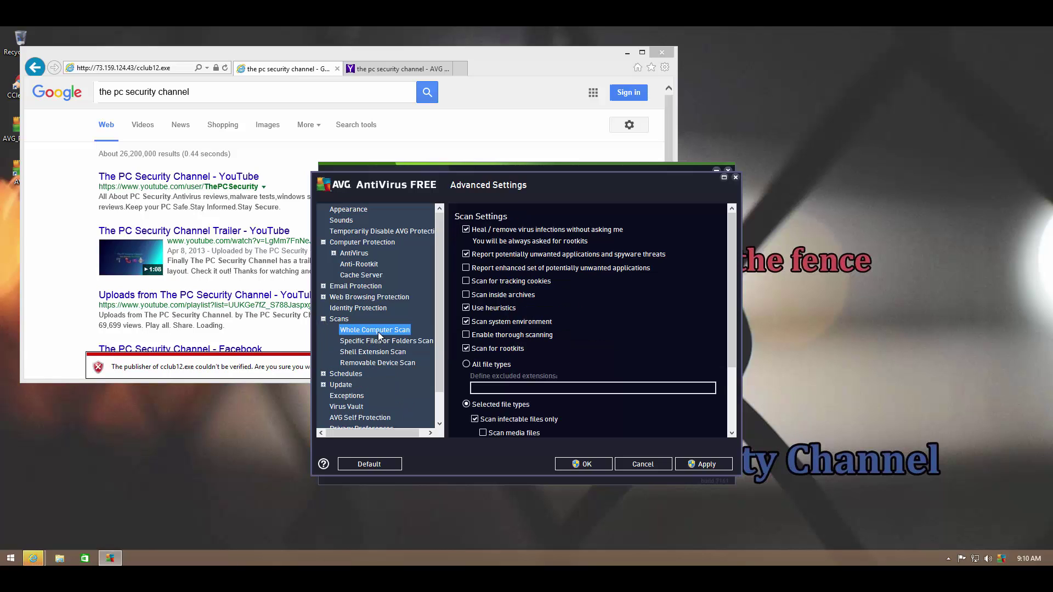
left_click(380, 353)
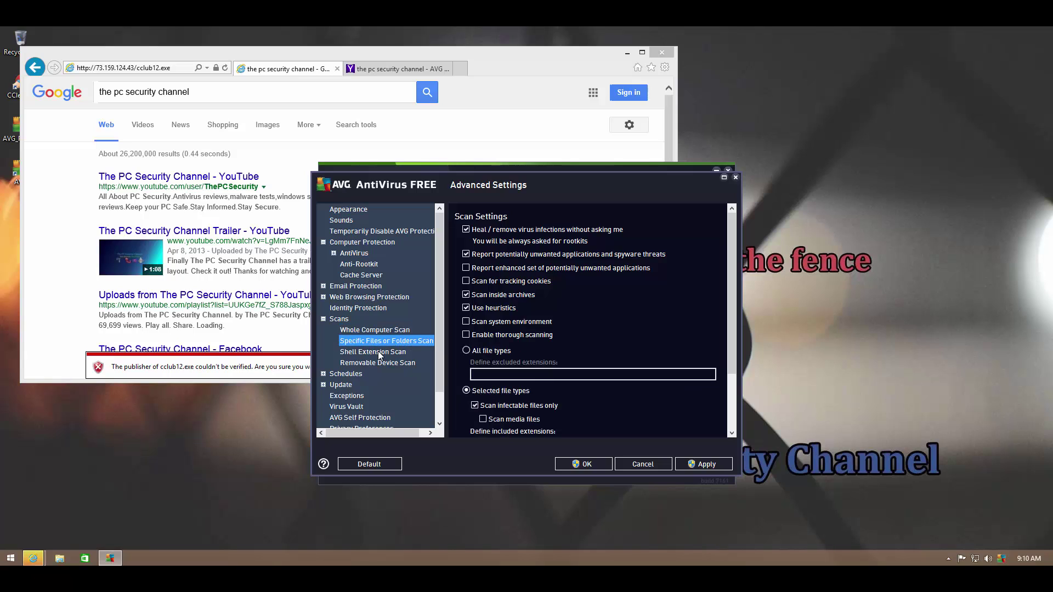
left_click(467, 267)
Apply the AVG advanced settings with administrator approval and close the settings and antivirus windows.
left_click(704, 465)
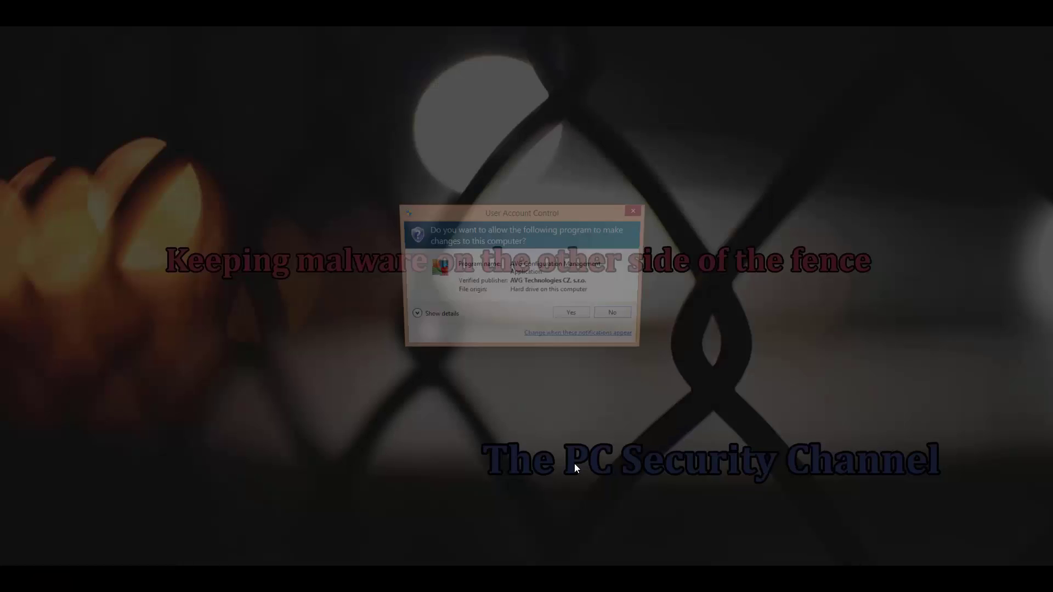
left_click(573, 318)
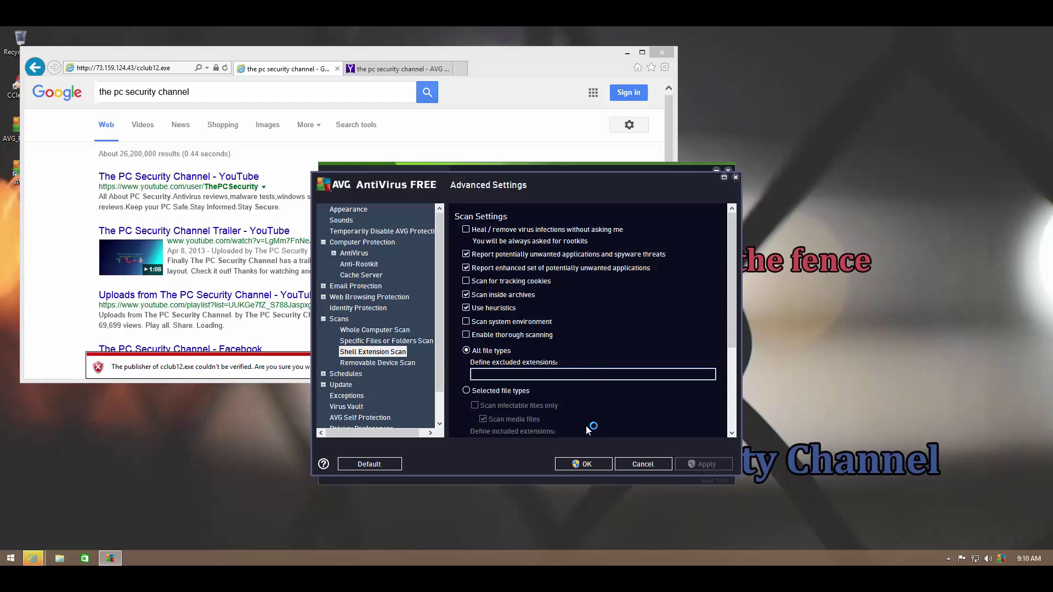
left_click(590, 463)
left_click(728, 171)
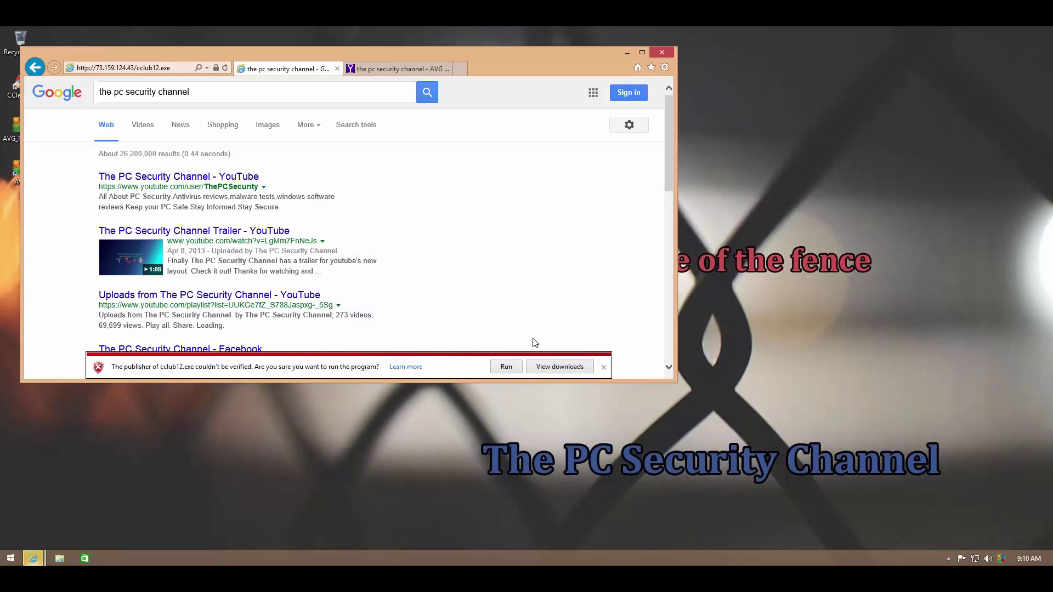
left_click(503, 372)
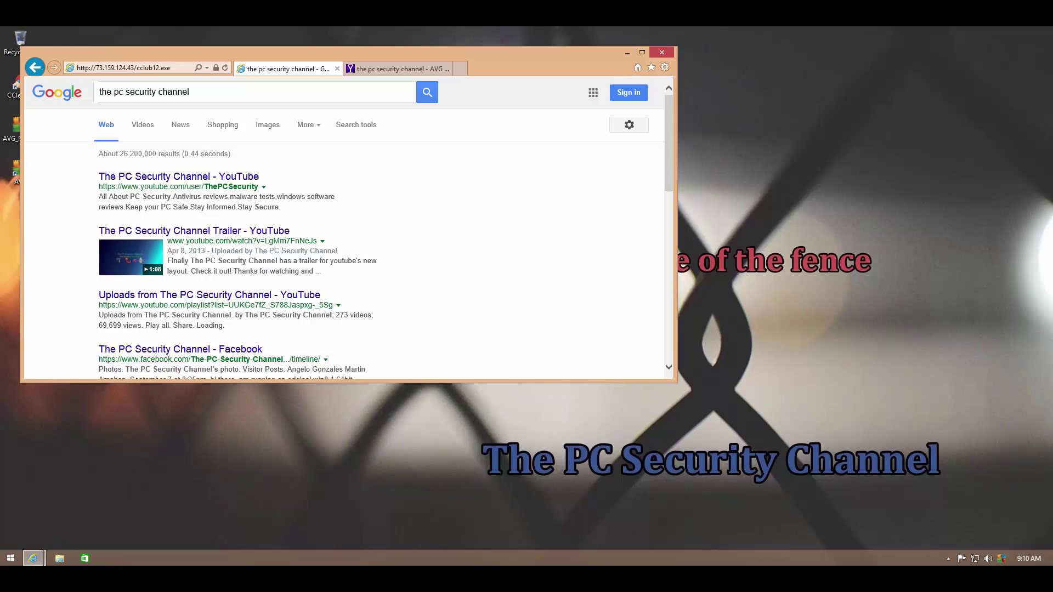
left_click_drag(349, 261, 144, 261)
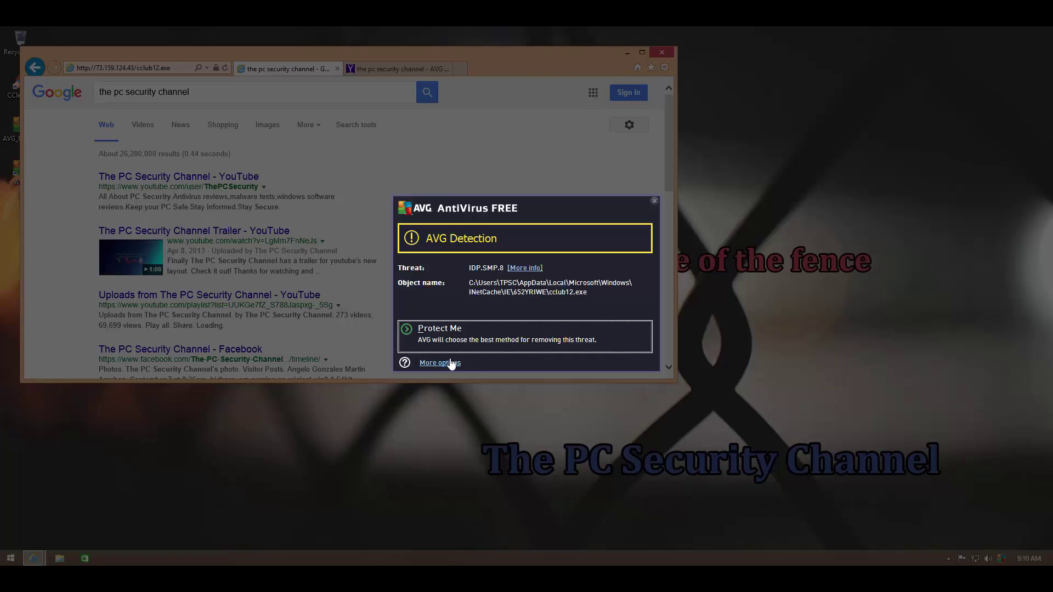
Have AVG remove the detected cclub12.exe threat with Protect Me and close the detection window.
left_click(439, 334)
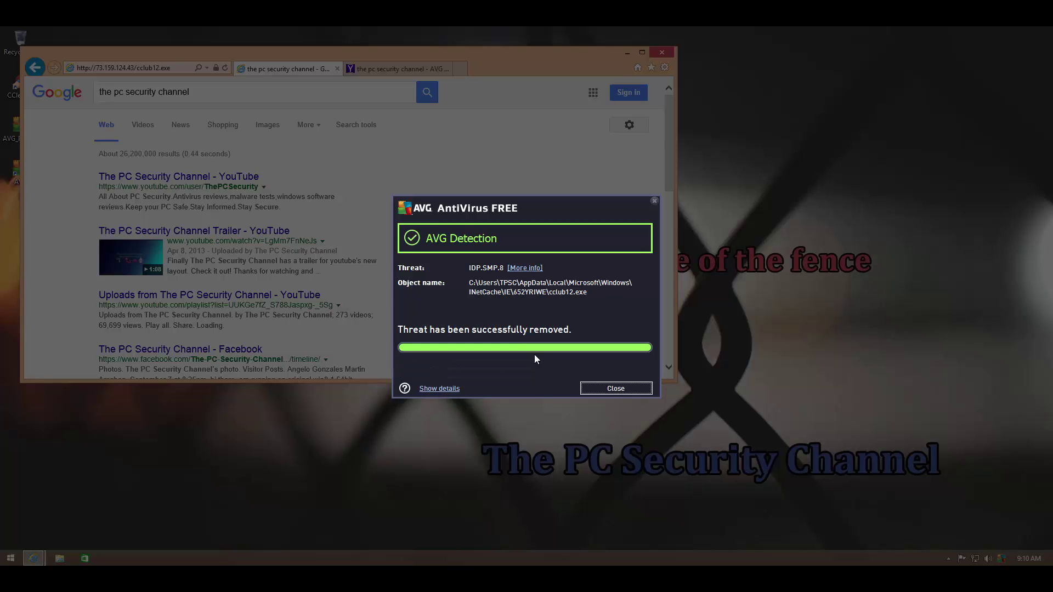
left_click(606, 389)
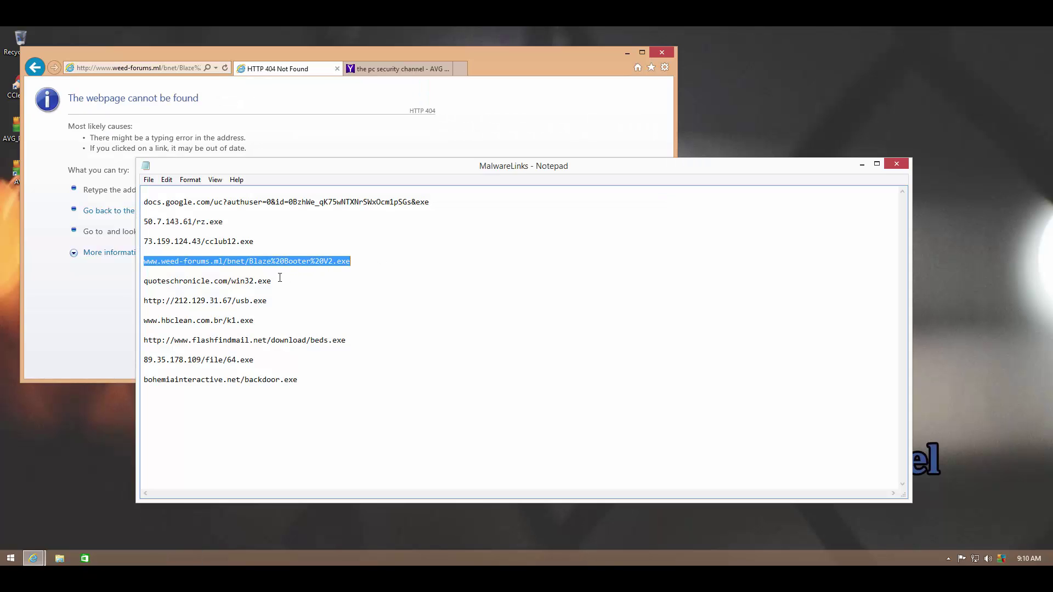
Copy the quoteschronicle.com/win32.exe link from the MalwareLinks file, load it in Internet Explorer, and choose to run the file.
left_click_drag(279, 277, 3, 270)
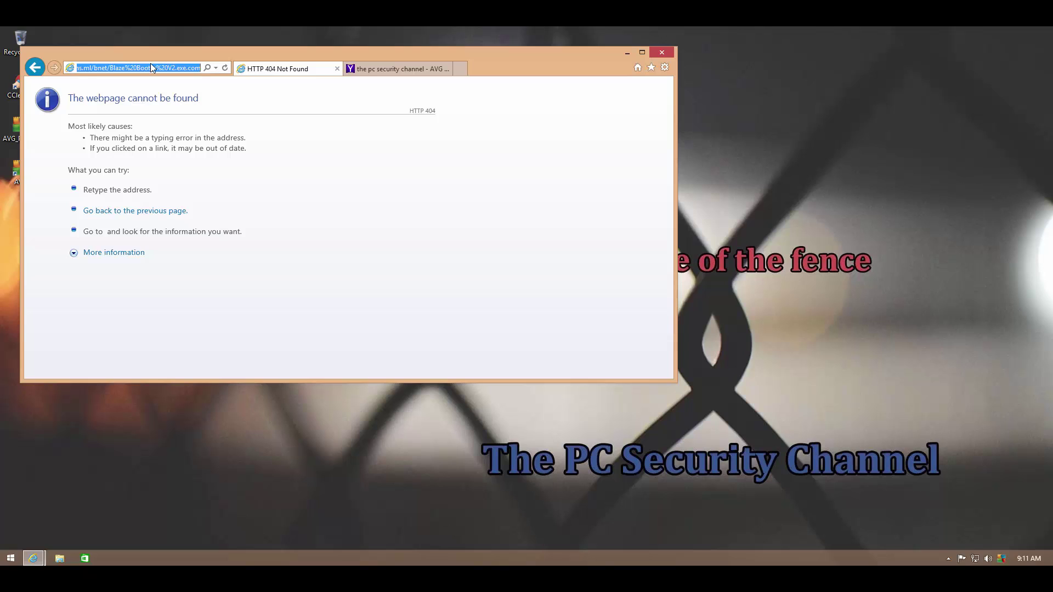
left_click(187, 69)
left_click(189, 68)
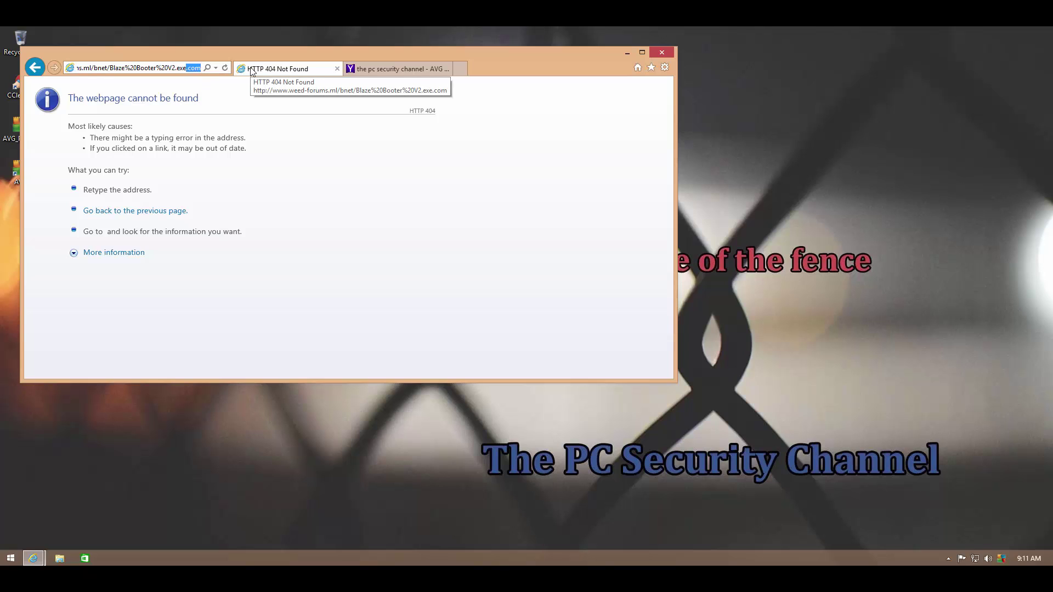
key("Return")
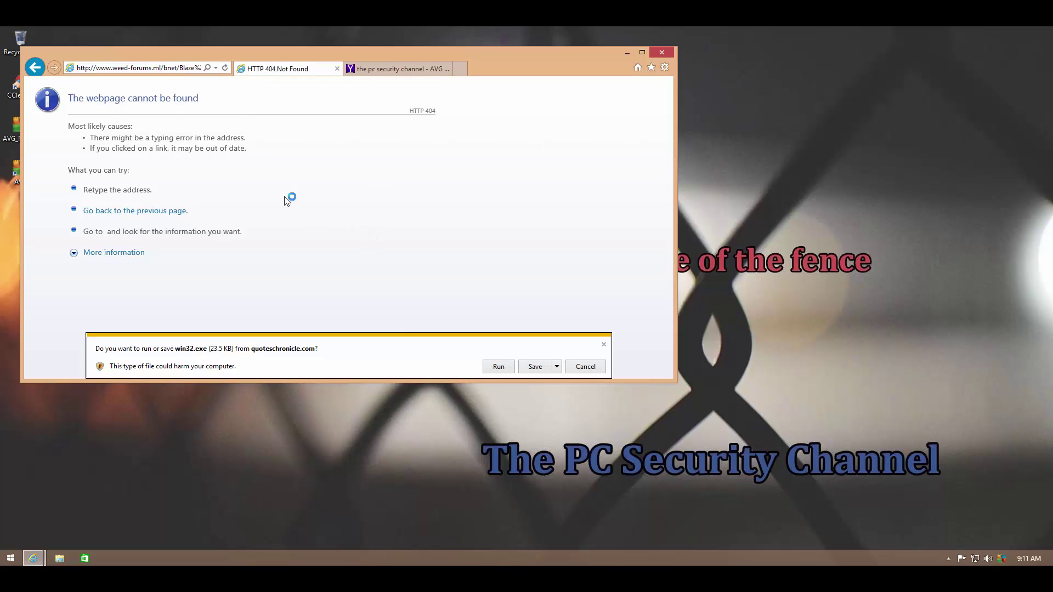
left_click(497, 368)
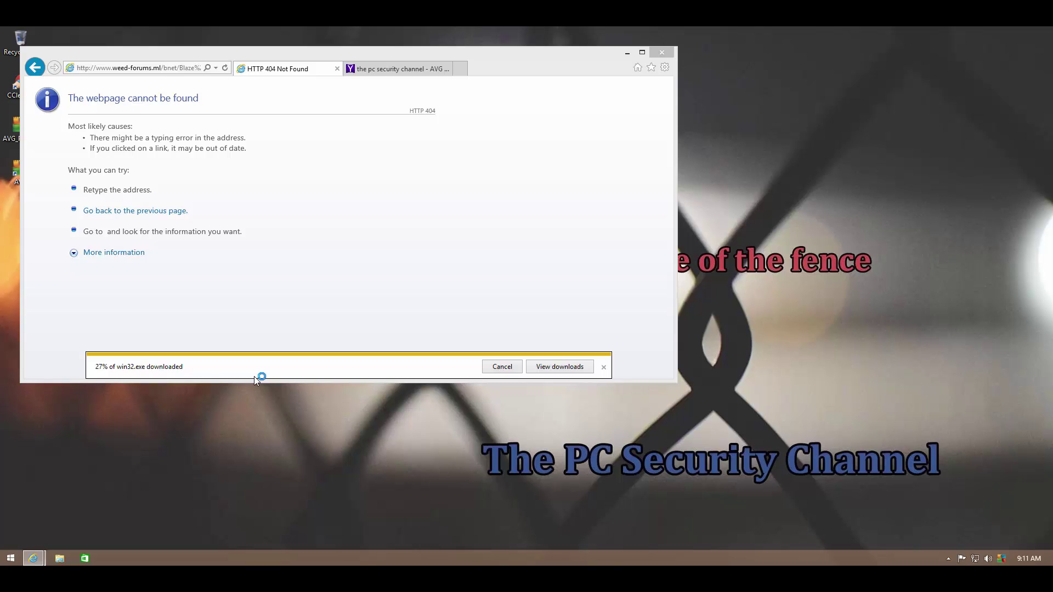
Try to continue the denied win32 file copy, have AVG remove the detected threat, and cancel the copy request.
left_click(242, 234)
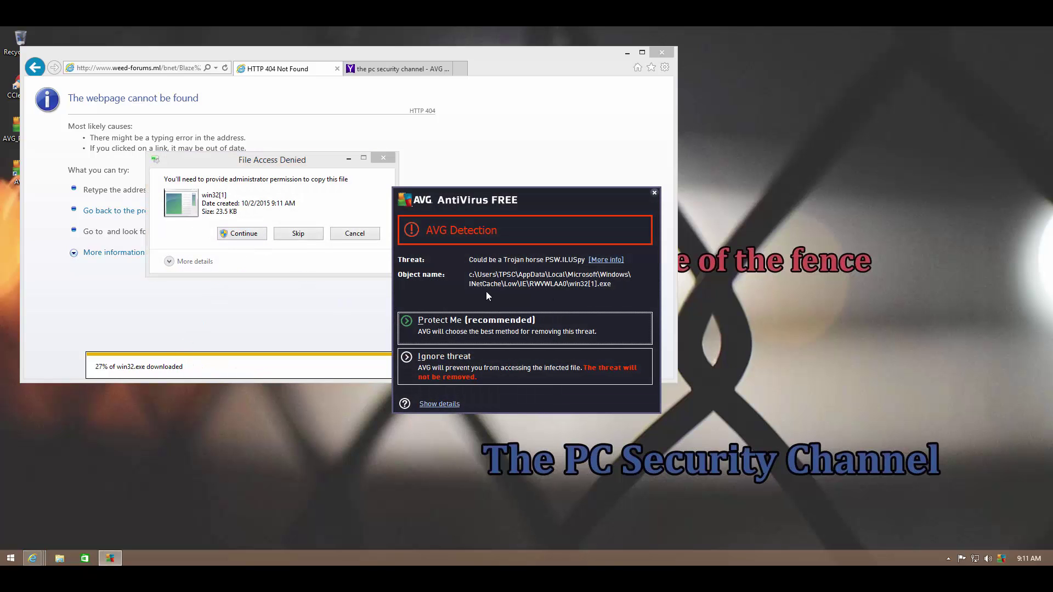
left_click(466, 331)
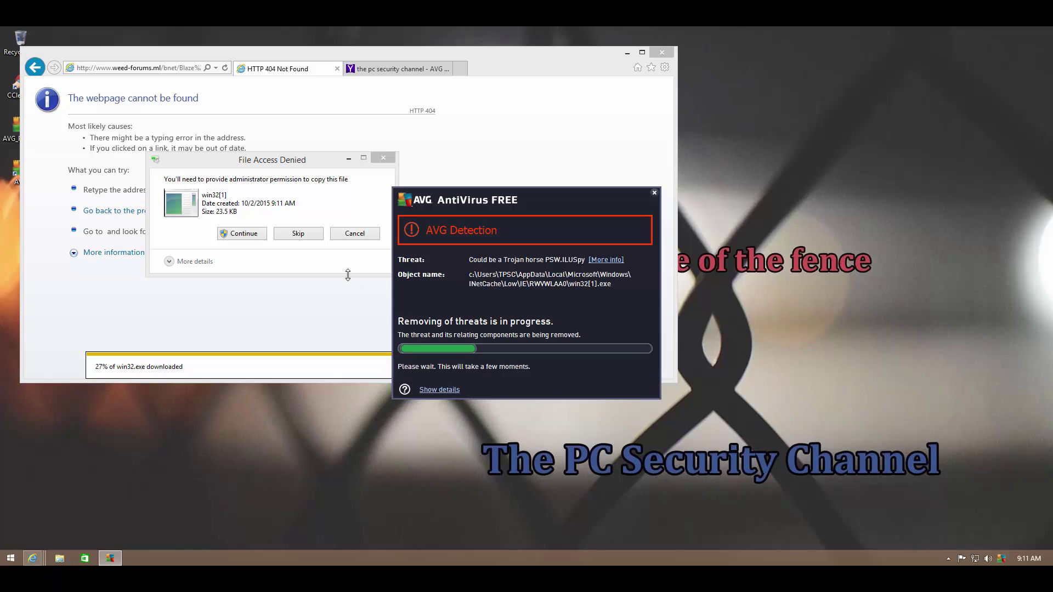
left_click(354, 233)
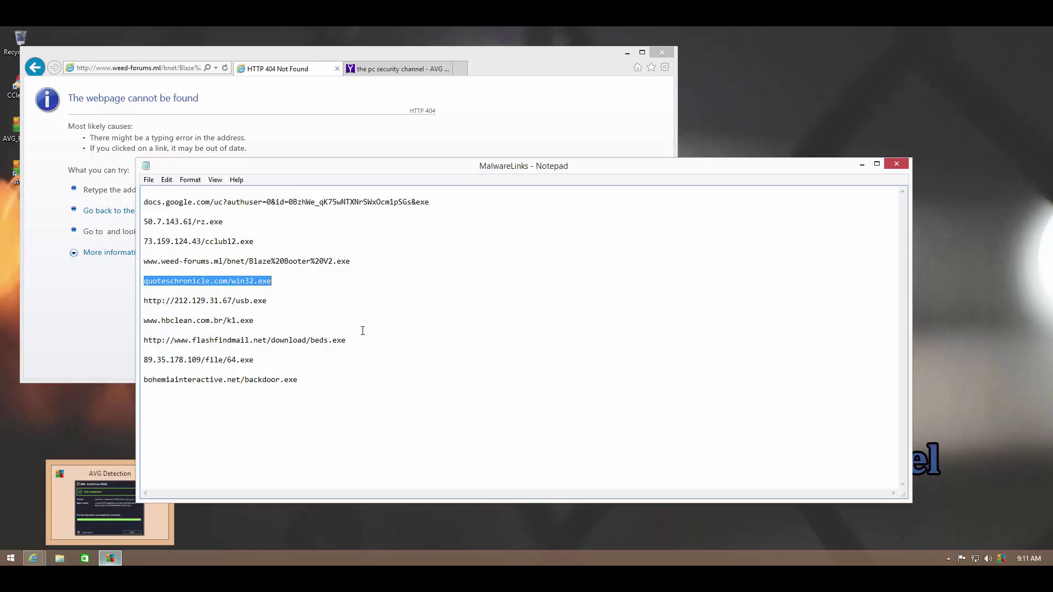
left_click_drag(284, 299, 99, 302)
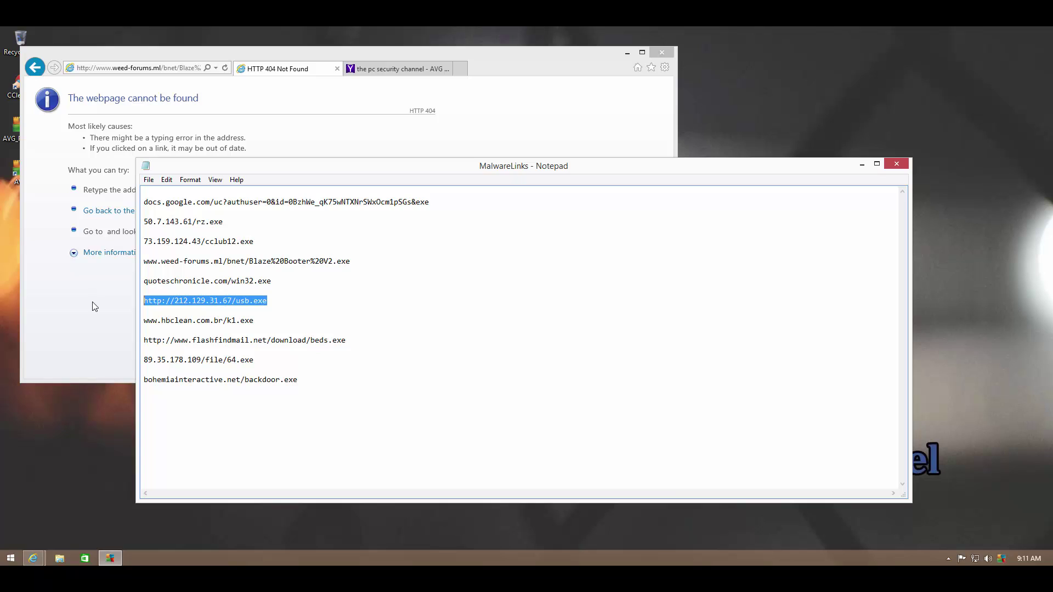
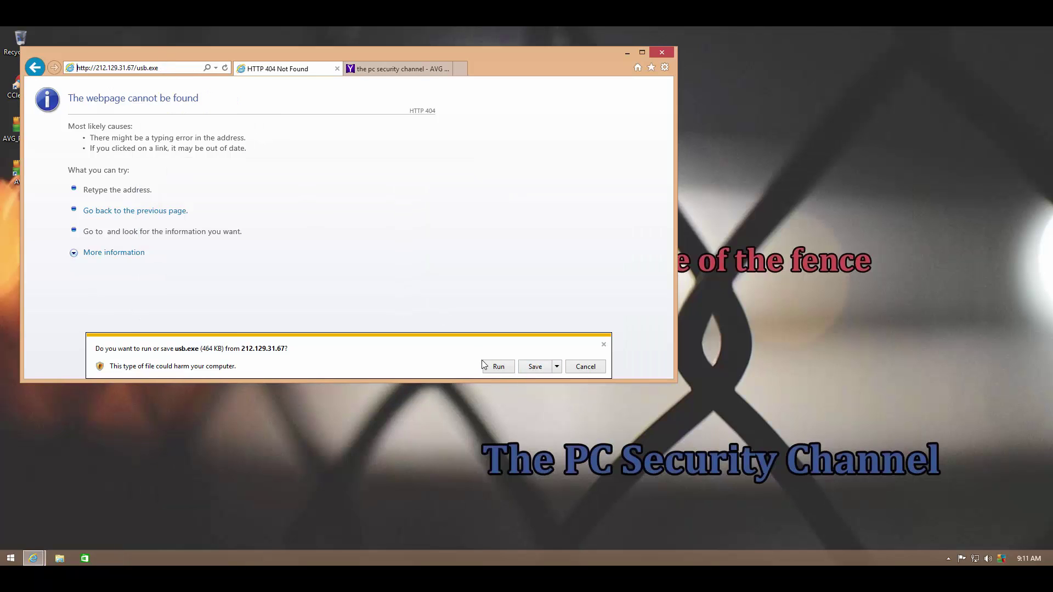
left_click(496, 366)
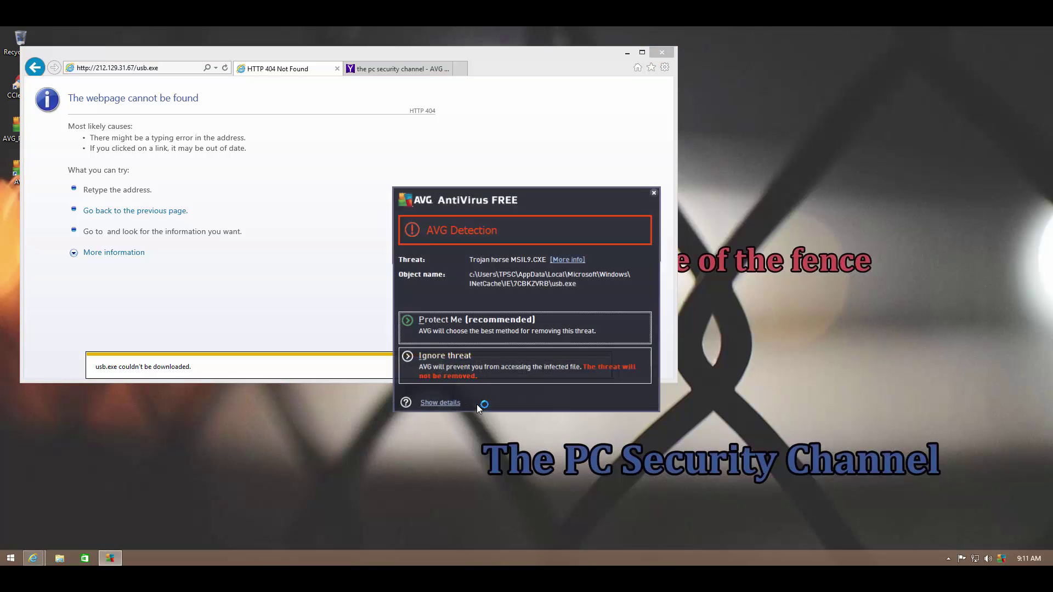
left_click(424, 329)
left_click(613, 390)
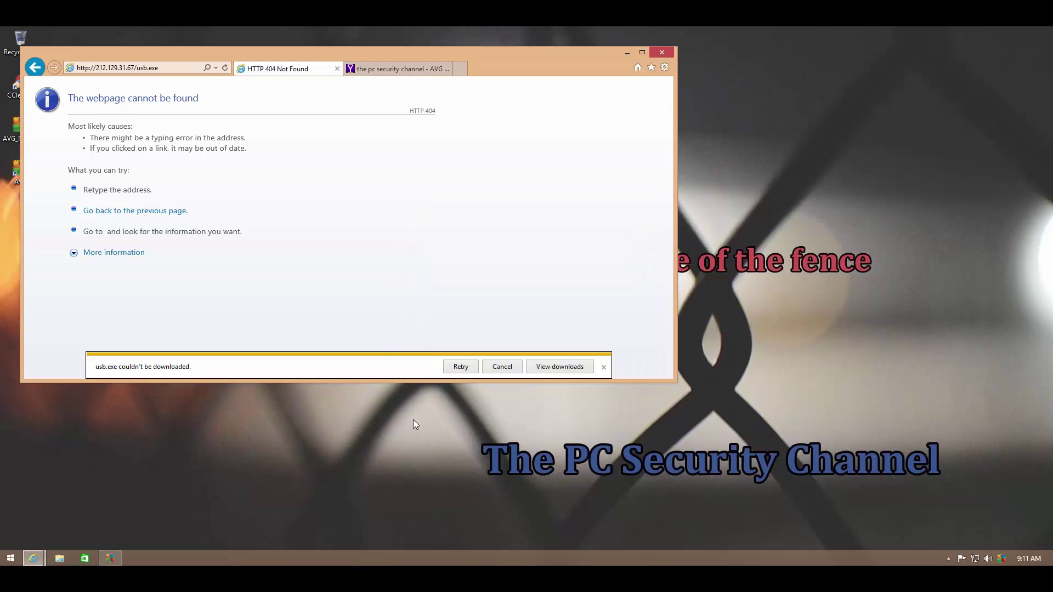
key("alt+Tab")
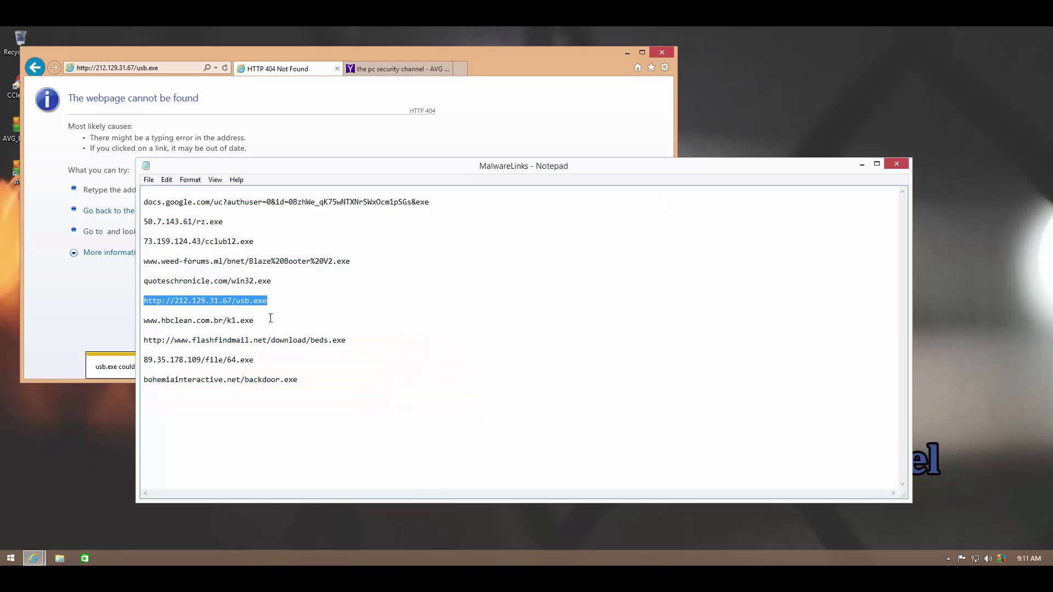
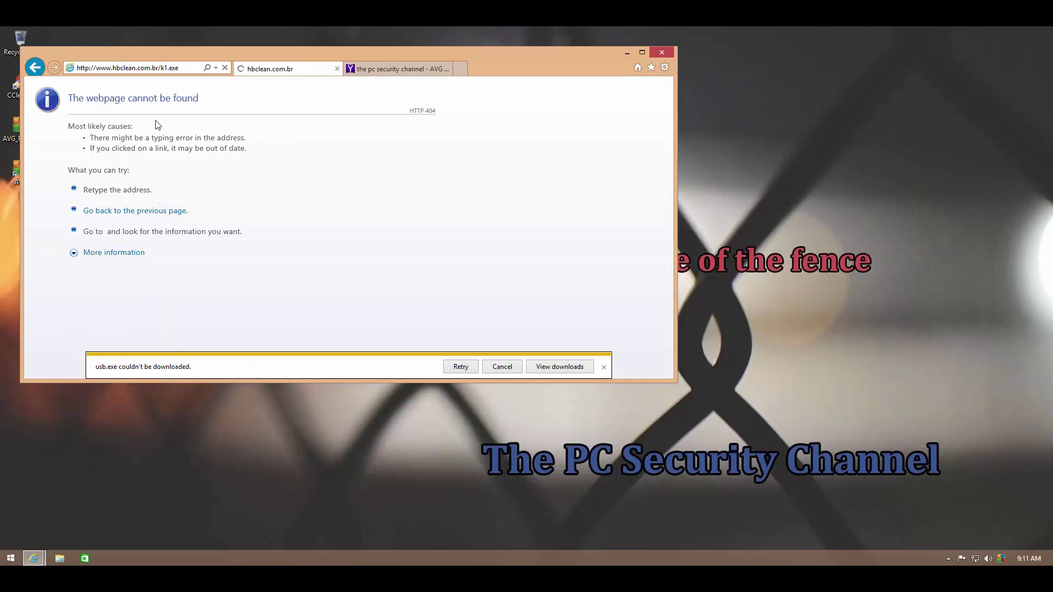
left_click(498, 369)
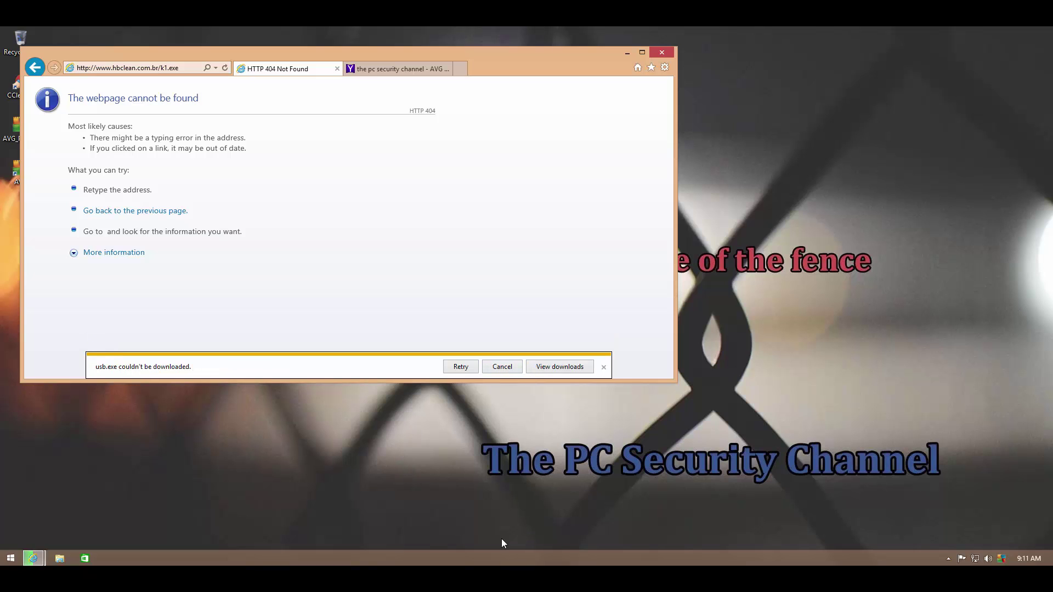
Examine the running background processes in Task Manager, and close both it and the AVG detection window for k1.exe.
right_click(492, 551)
left_click(509, 515)
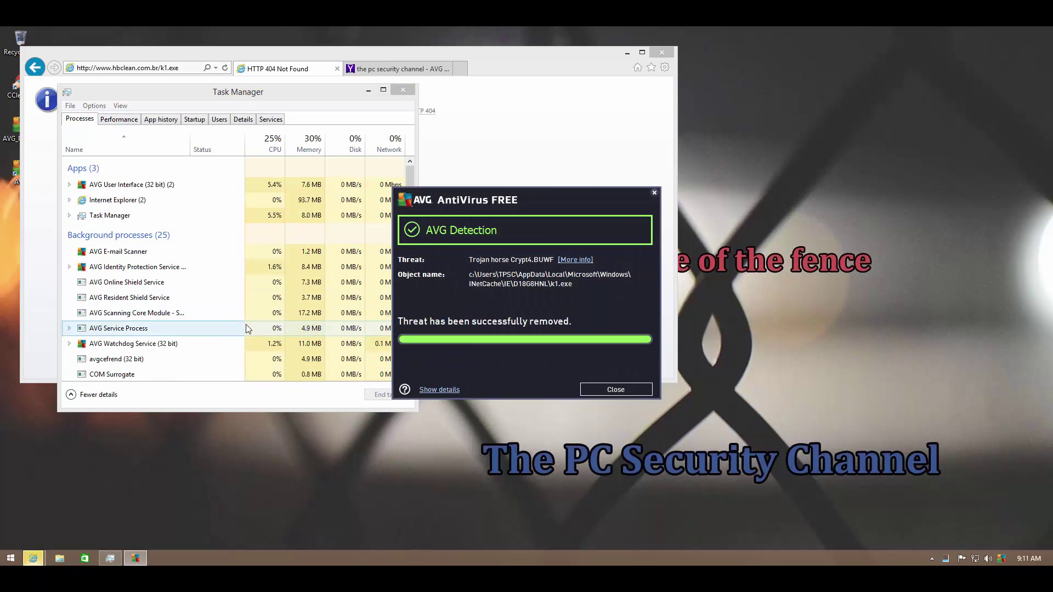
left_click(247, 328)
scroll(236, 319, "down", 3)
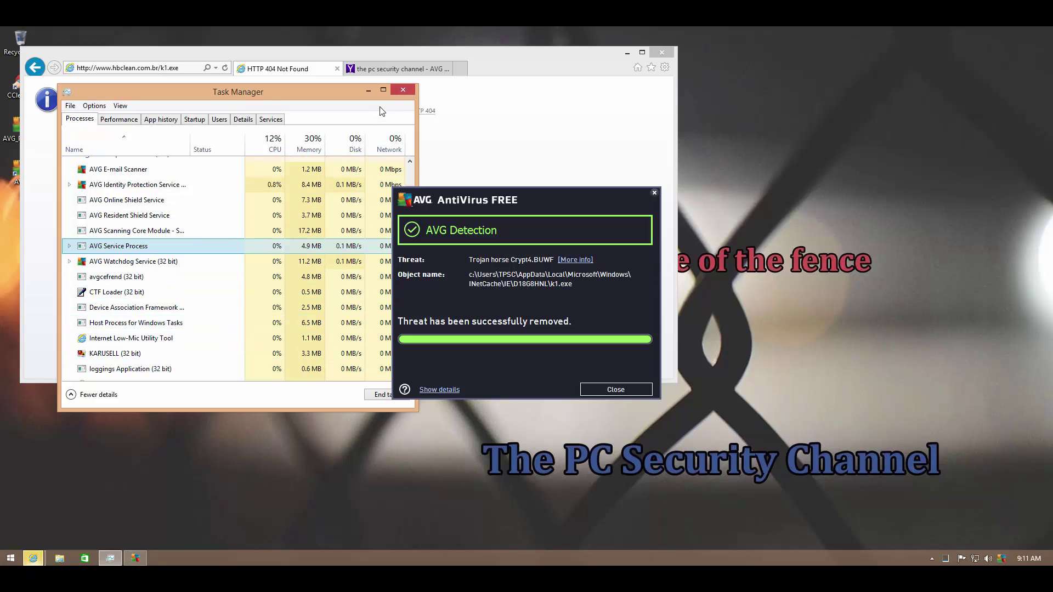
left_click(403, 90)
left_click(616, 389)
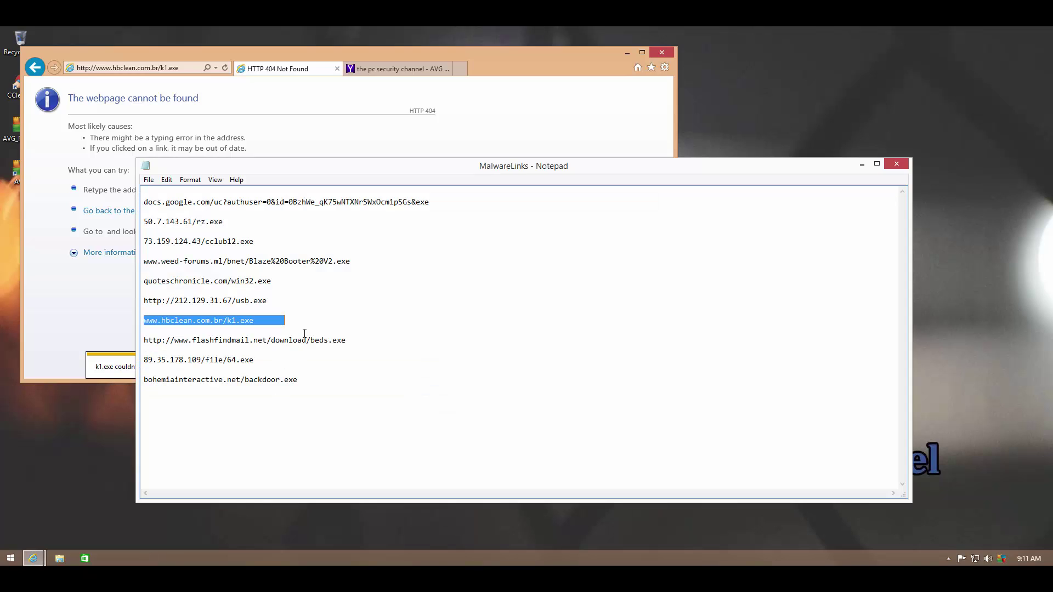
left_click_drag(351, 340, 94, 342)
type("http://www.flashfindmail.net/download/beds.exe")
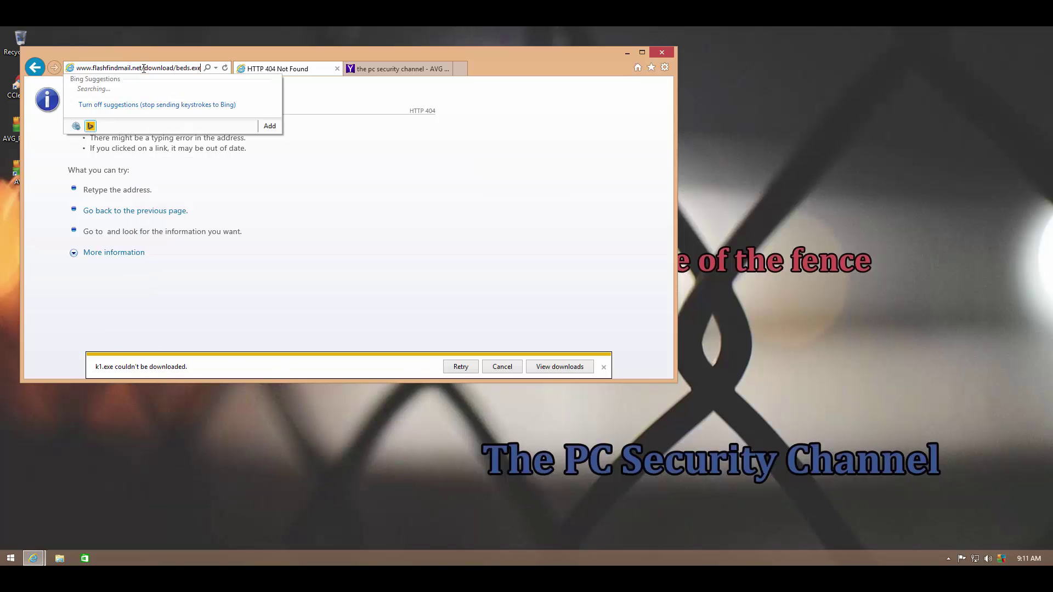
key("Return")
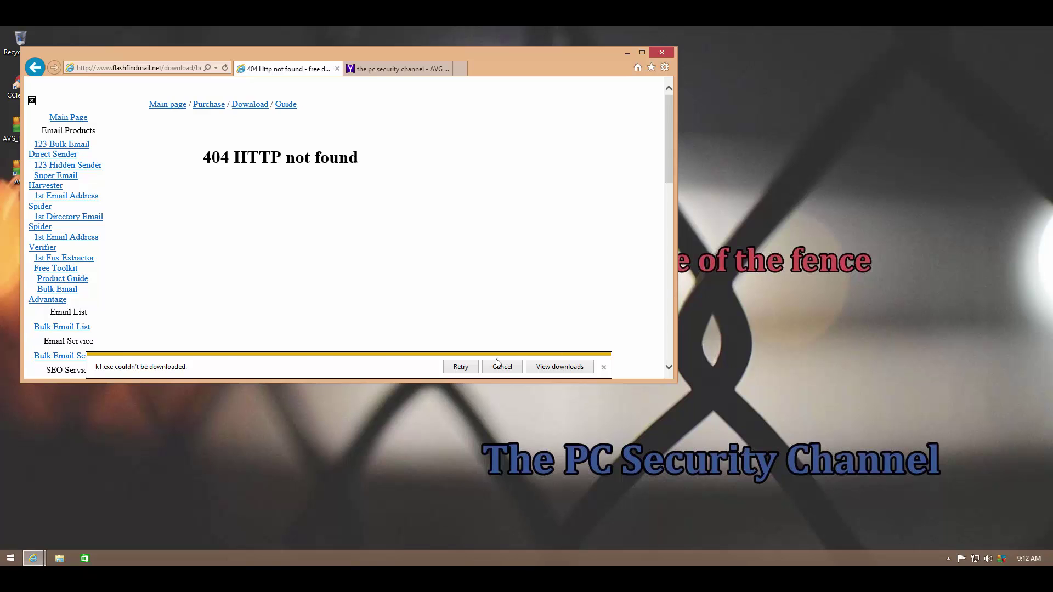
Copy the 89.35.178.109/file/64.exe link from the MalwareLinks file and load it in Internet Explorer.
key("alt+Tab")
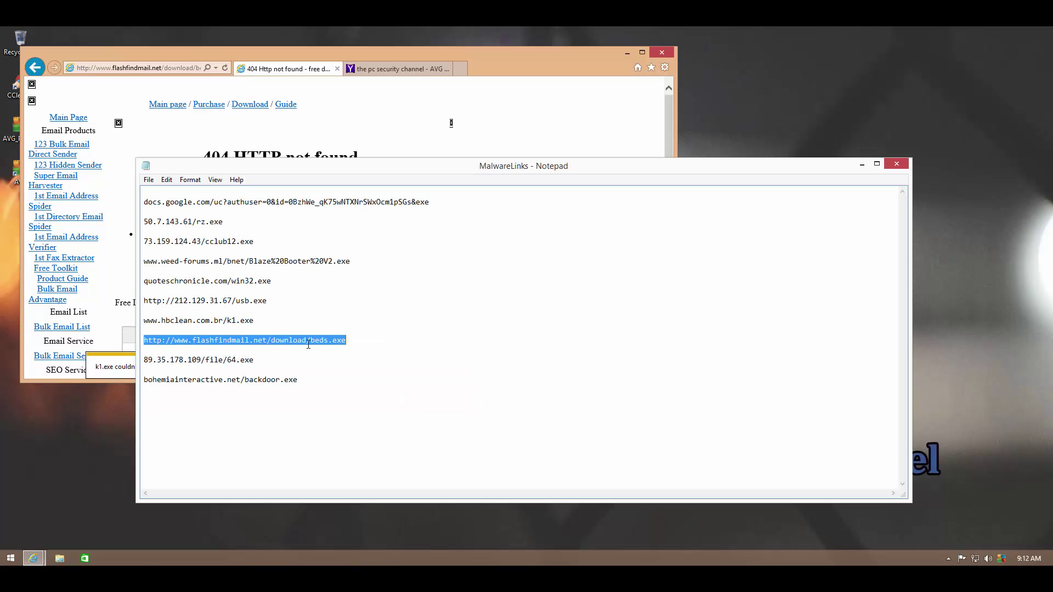
left_click_drag(285, 360, 121, 358)
key("ctrl+c")
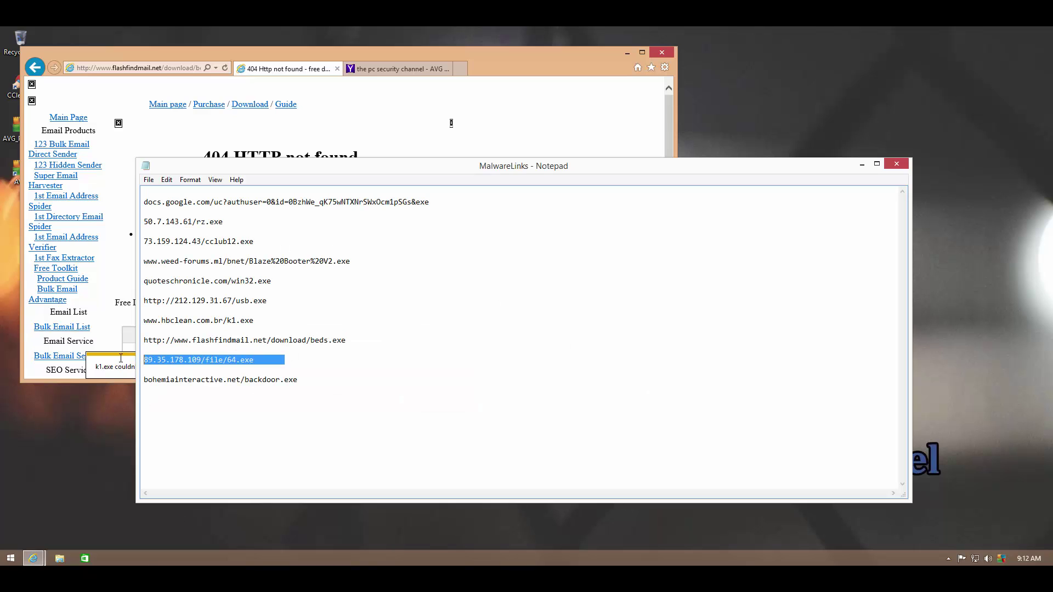
left_click(109, 67)
key("ctrl+v")
key("Return")
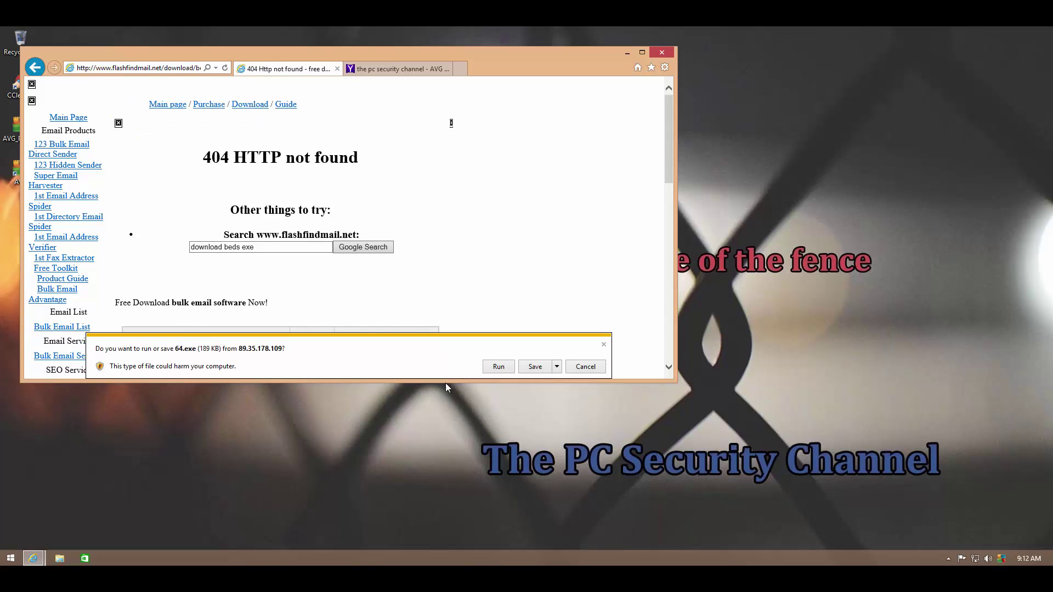
Run 64.exe, have AVG remove the detected threat with Protect Me, and close the detection window.
left_click(499, 371)
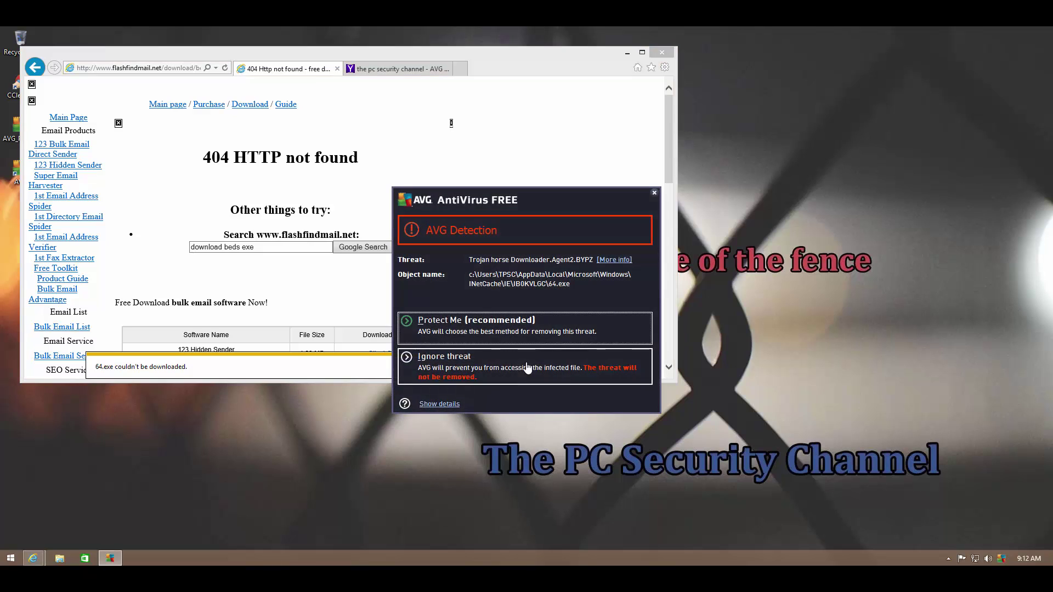
left_click(519, 329)
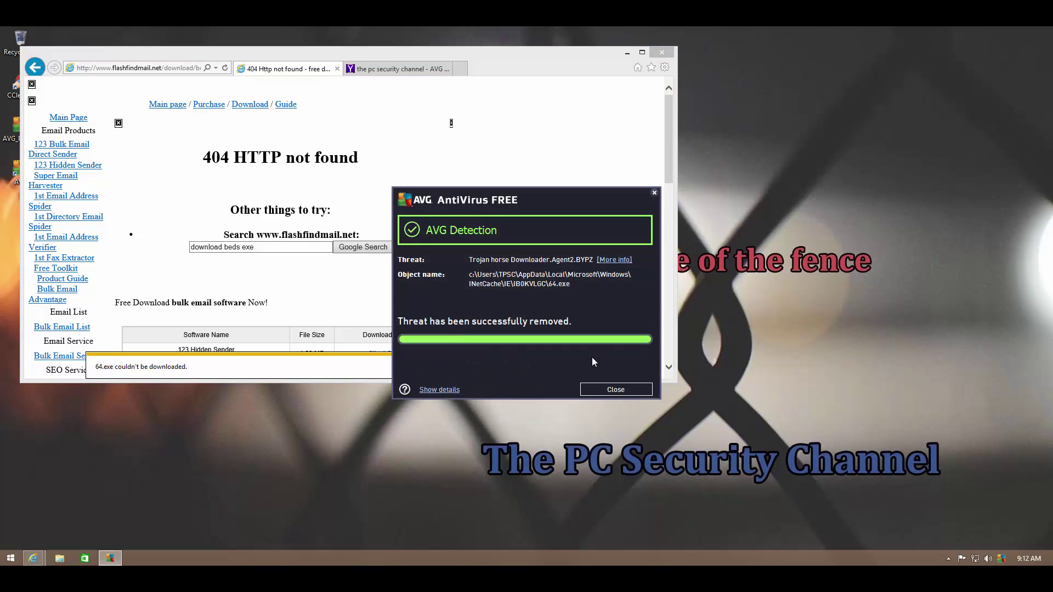
left_click(602, 390)
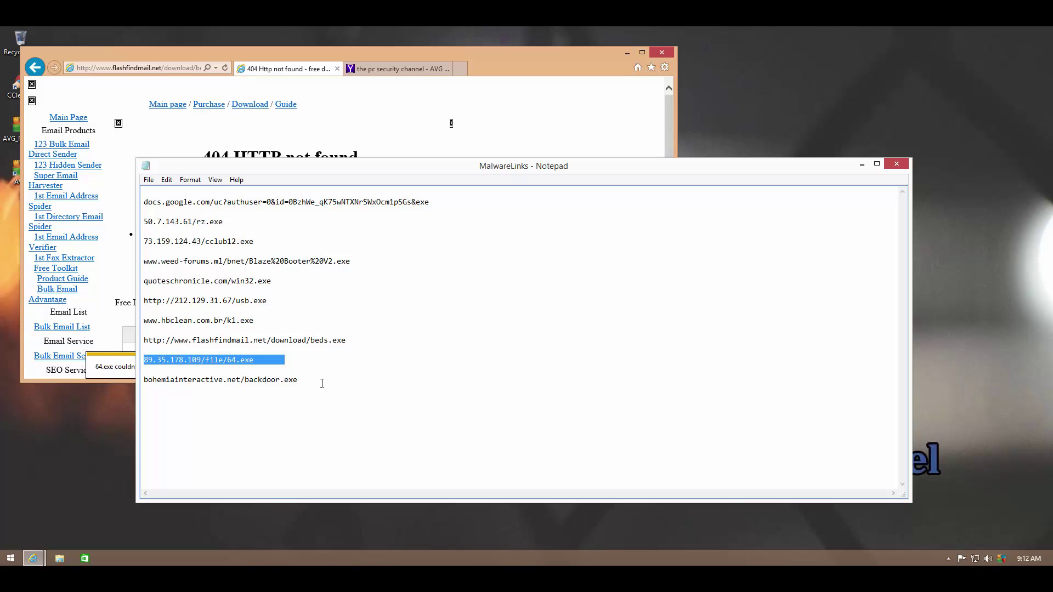
Load the bohemiainteractive.net/backdoor.exe link from MalwareLinks in Internet Explorer, run the file, and have AVG remove the detected threat.
left_click_drag(322, 383, 112, 383)
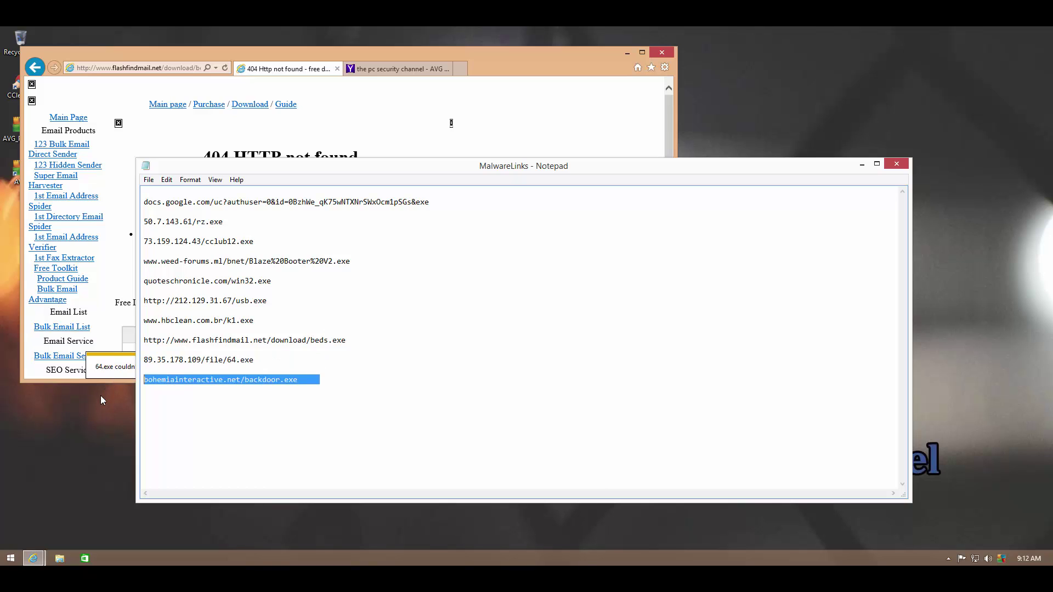
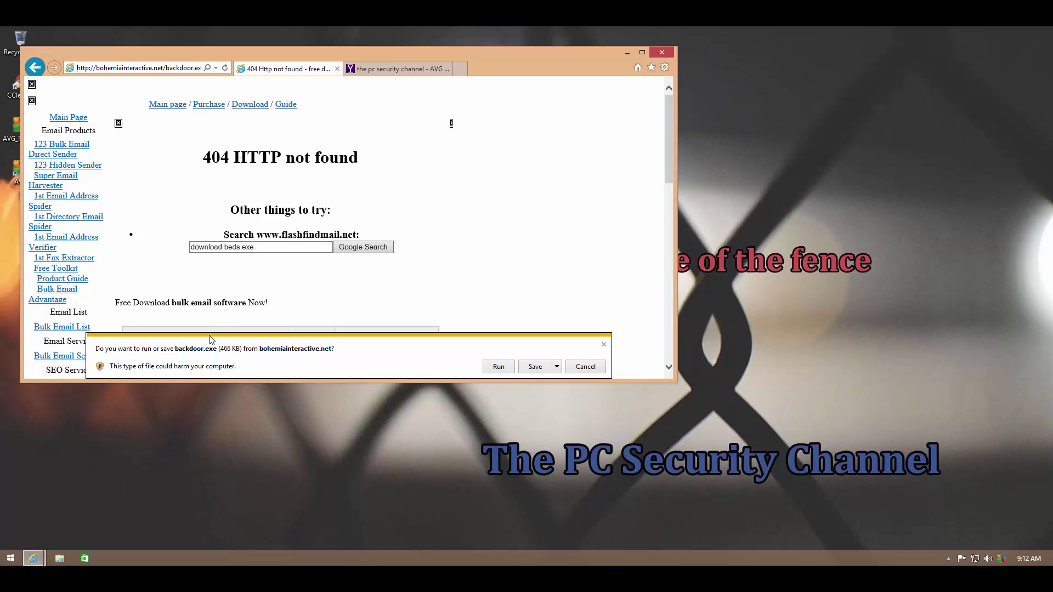
left_click(500, 367)
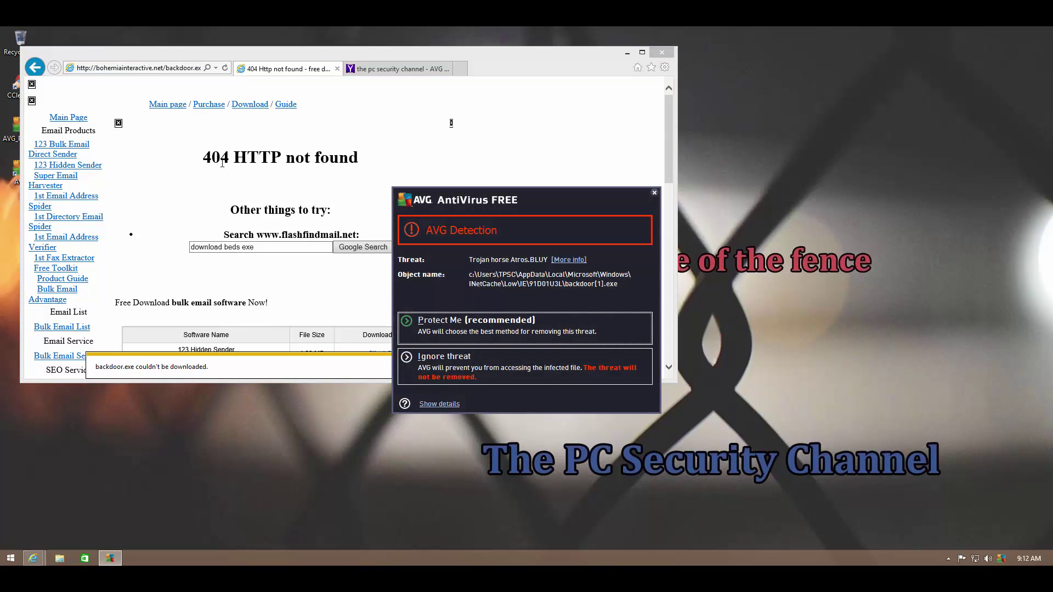
left_click(475, 334)
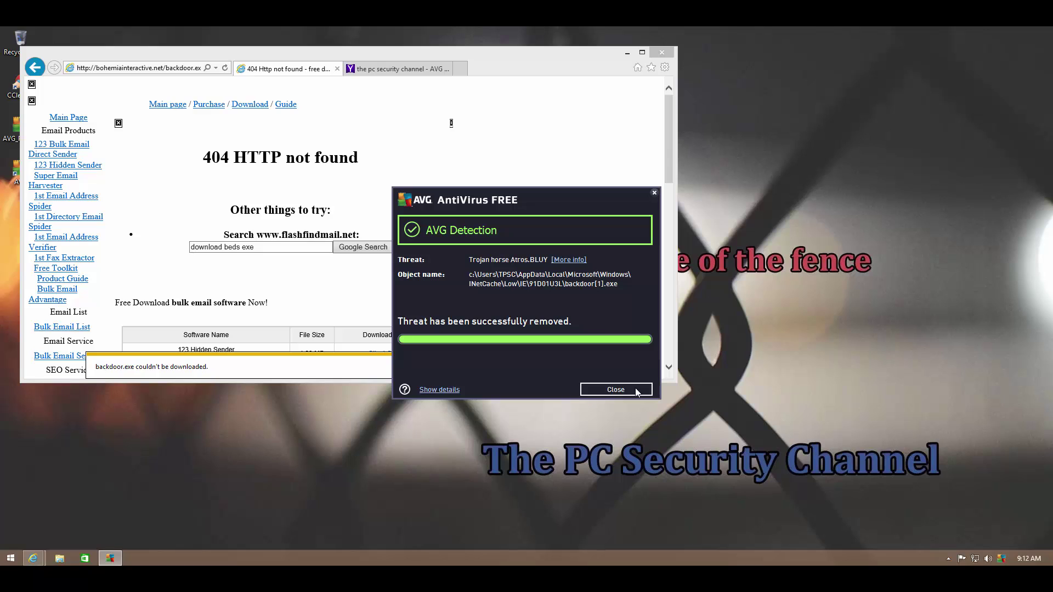
left_click(636, 390)
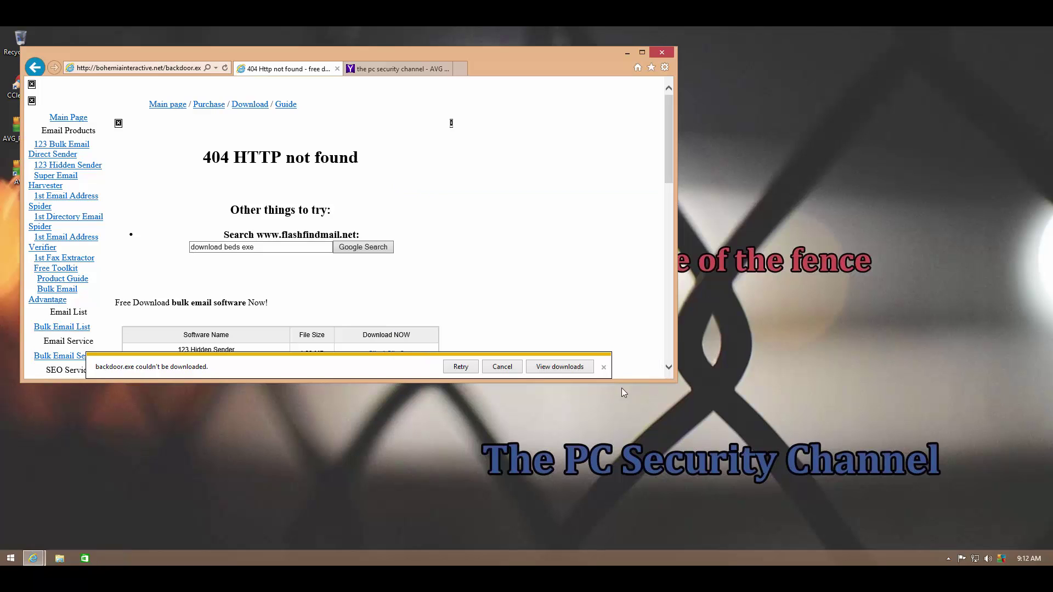
Close Internet Explorer with all its tabs and cancel the check for a solution to the problem.
left_click(663, 55)
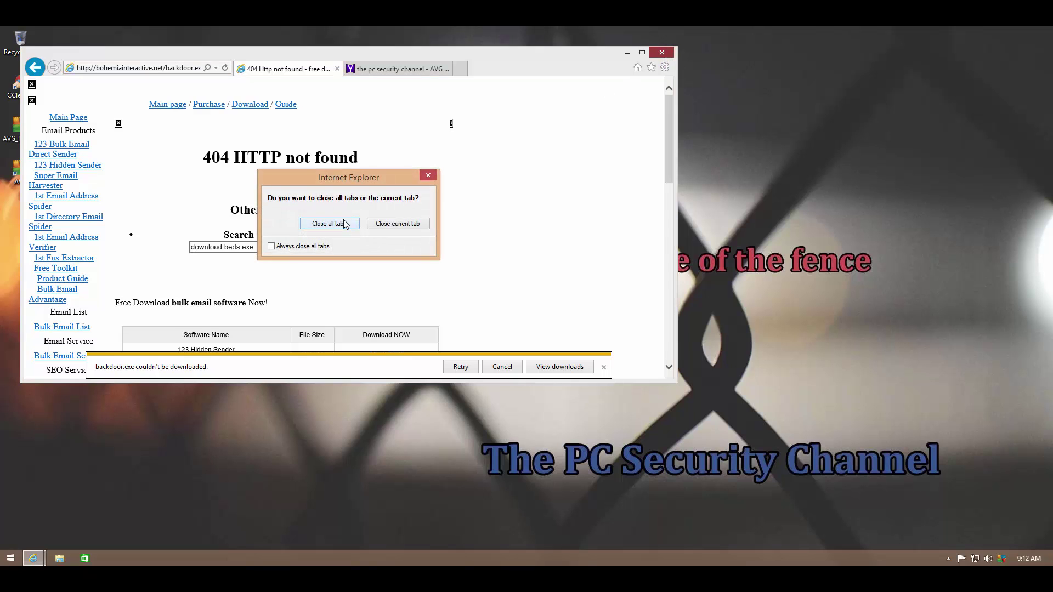
left_click(351, 222)
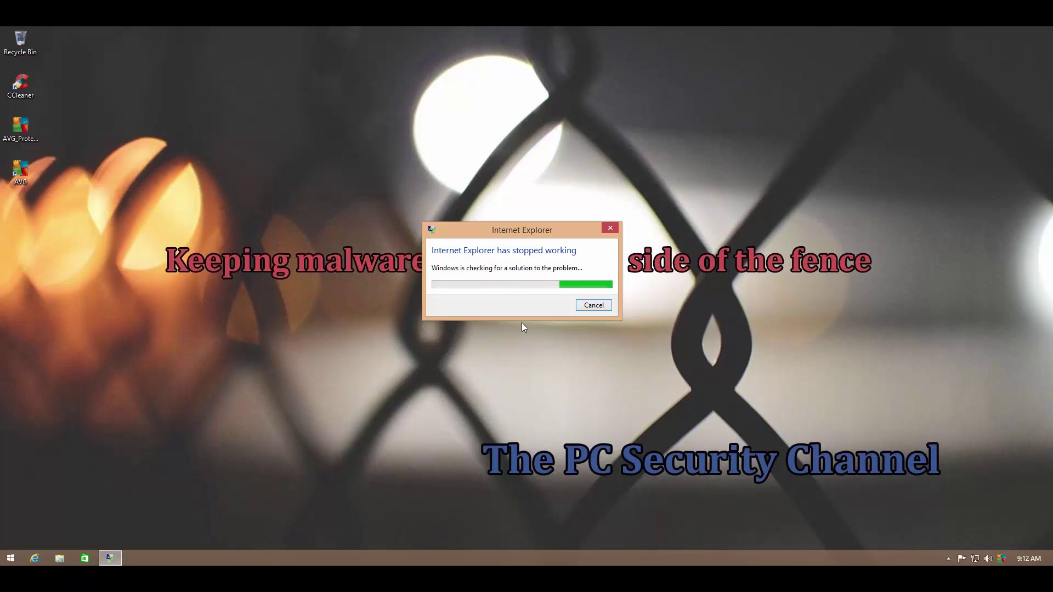
left_click(591, 307)
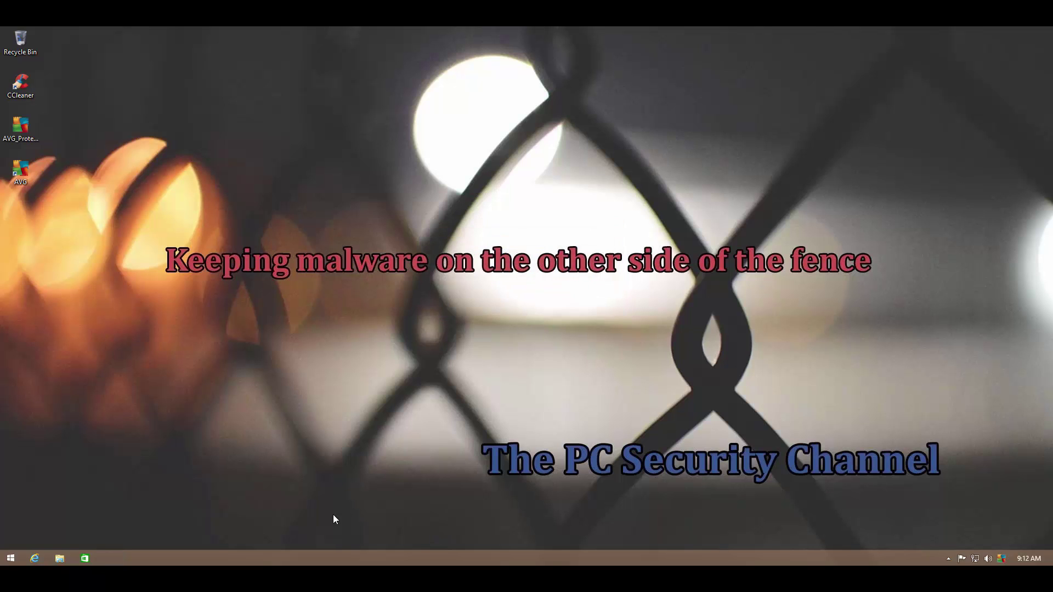
Examine the background and Windows processes in Task Manager, selecting the KARUSELL (32 bit) process, and close Task Manager.
right_click(281, 555)
left_click(298, 522)
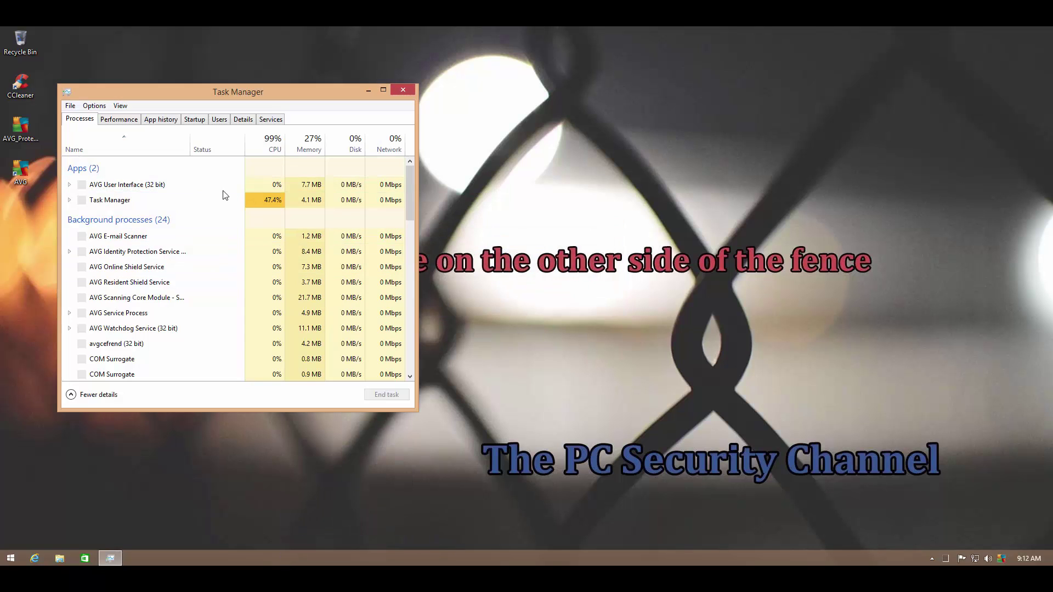
scroll(187, 264, "down", 2)
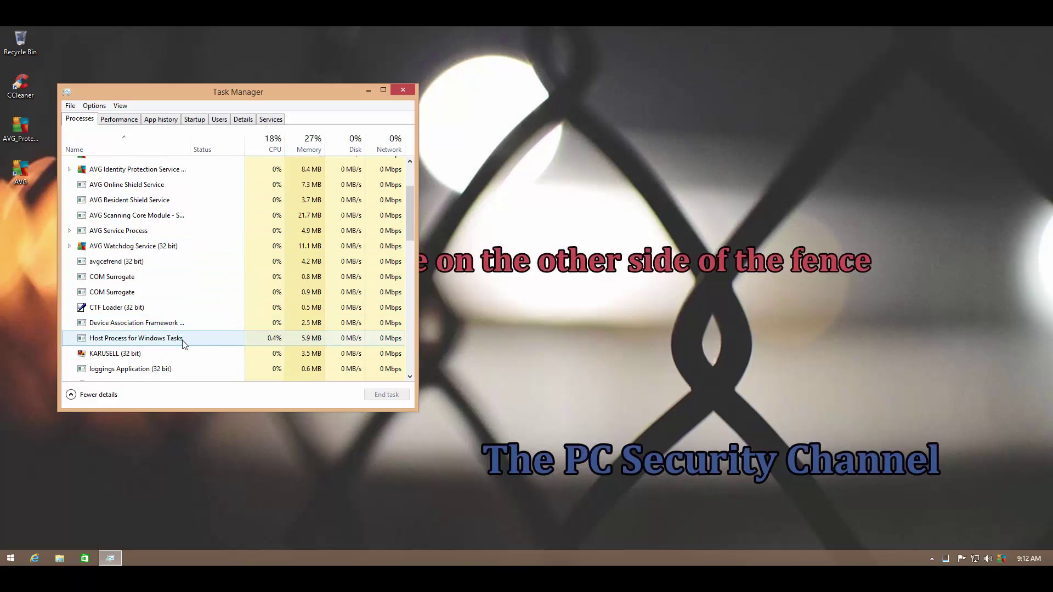
scroll(183, 344, "down", 1)
left_click(184, 340)
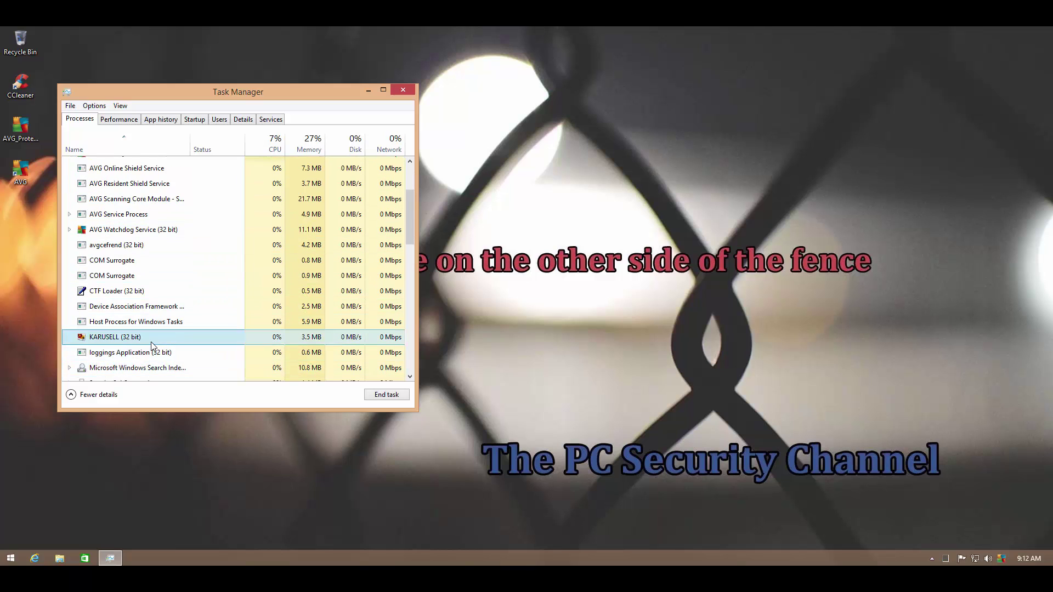
scroll(150, 341, "down", 1)
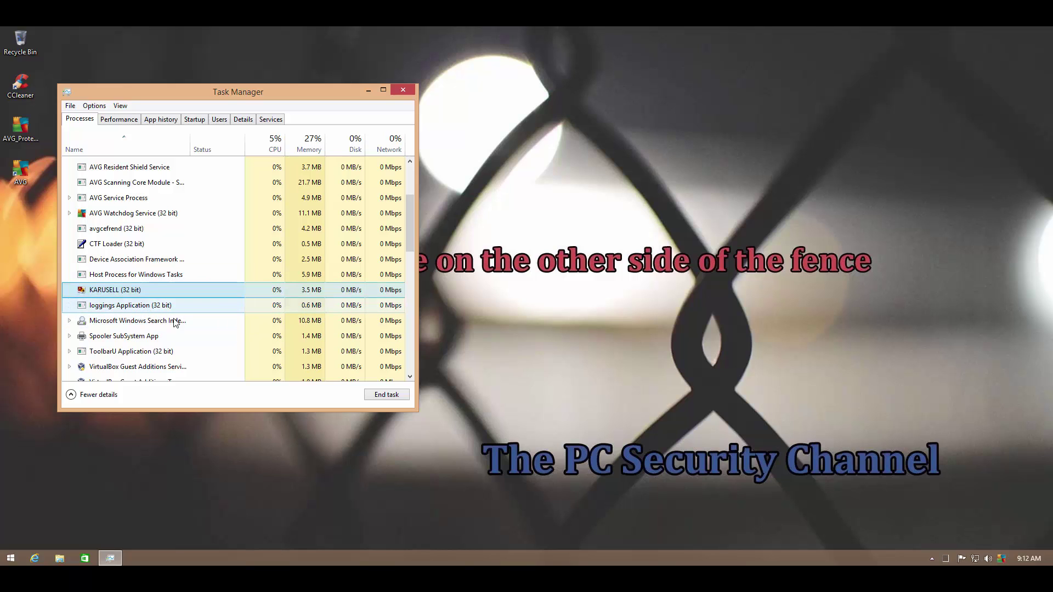
scroll(175, 322, "down", 3)
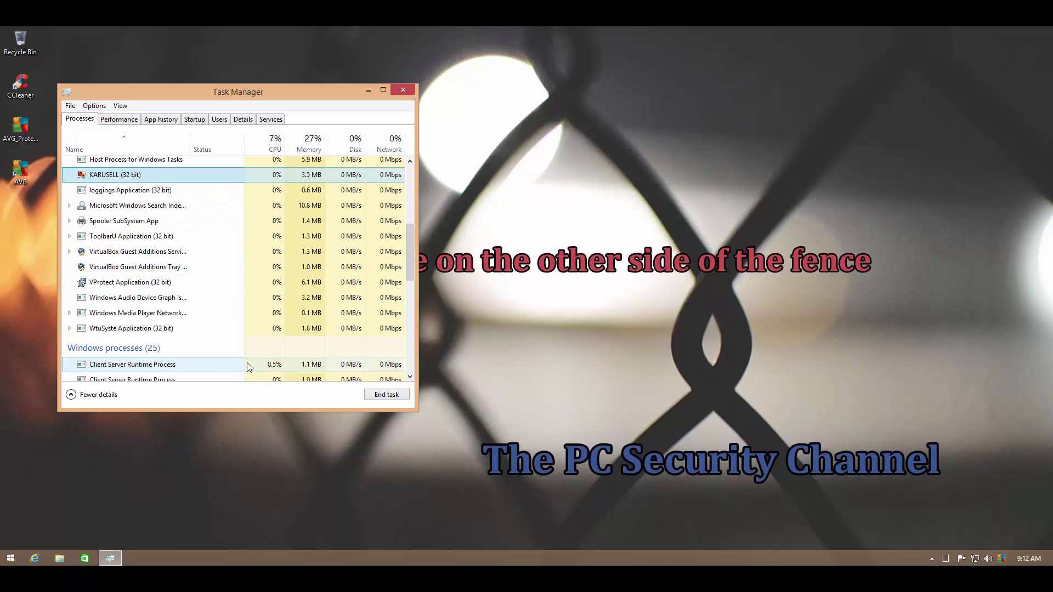
scroll(247, 367, "down", 2)
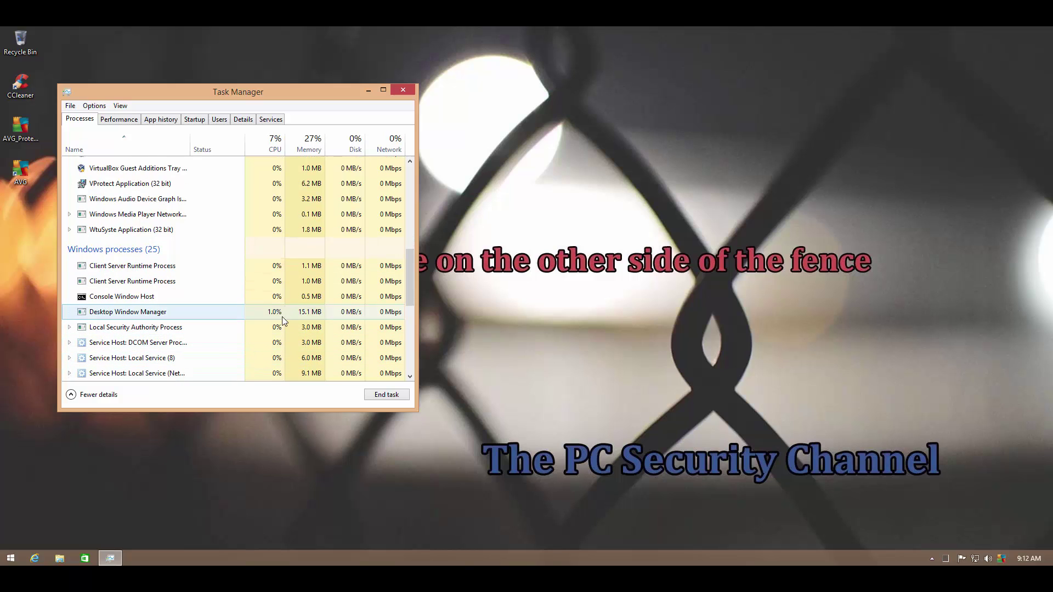
left_click(402, 90)
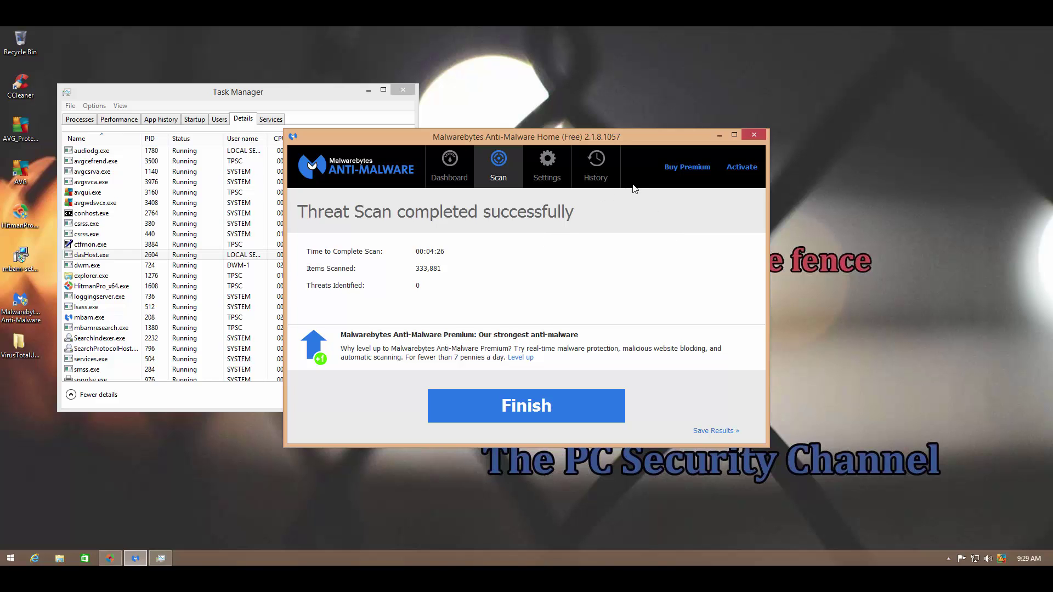
Close the completed Malwarebytes Anti-Malware scan and bring up the HitmanPro scan results.
left_click(756, 136)
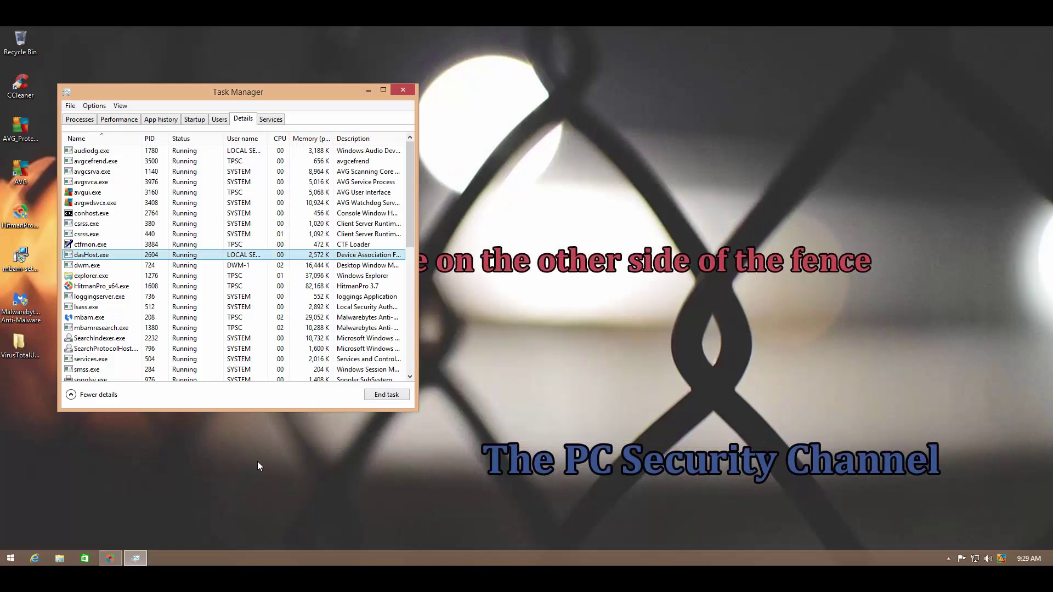
left_click(110, 559)
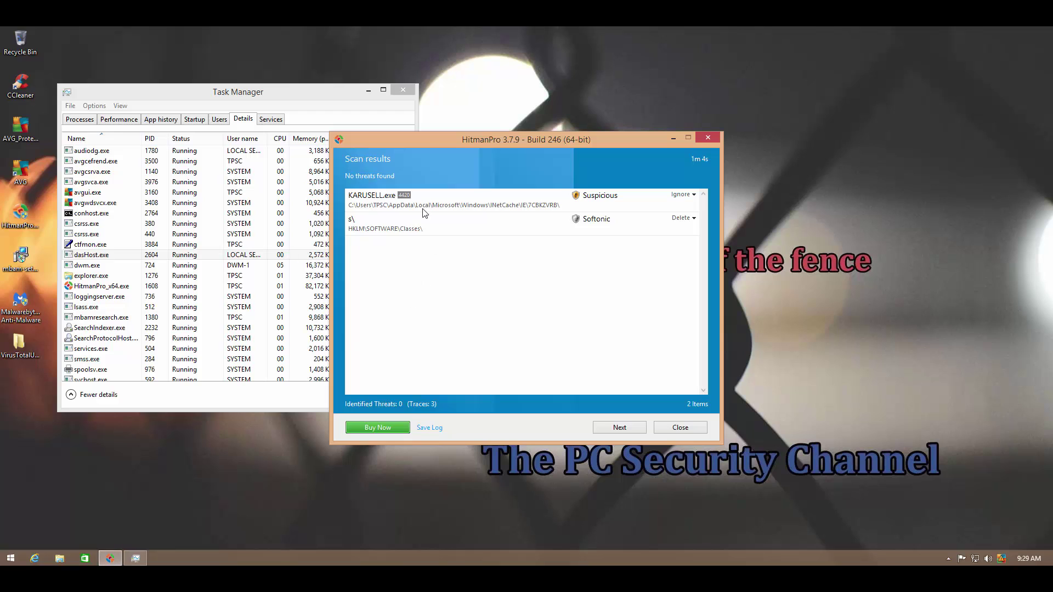
Open HitmanPro's details for KARUSELL.exe, compare them with the detailed process list in Task Manager, and close Task Manager.
left_click(403, 208)
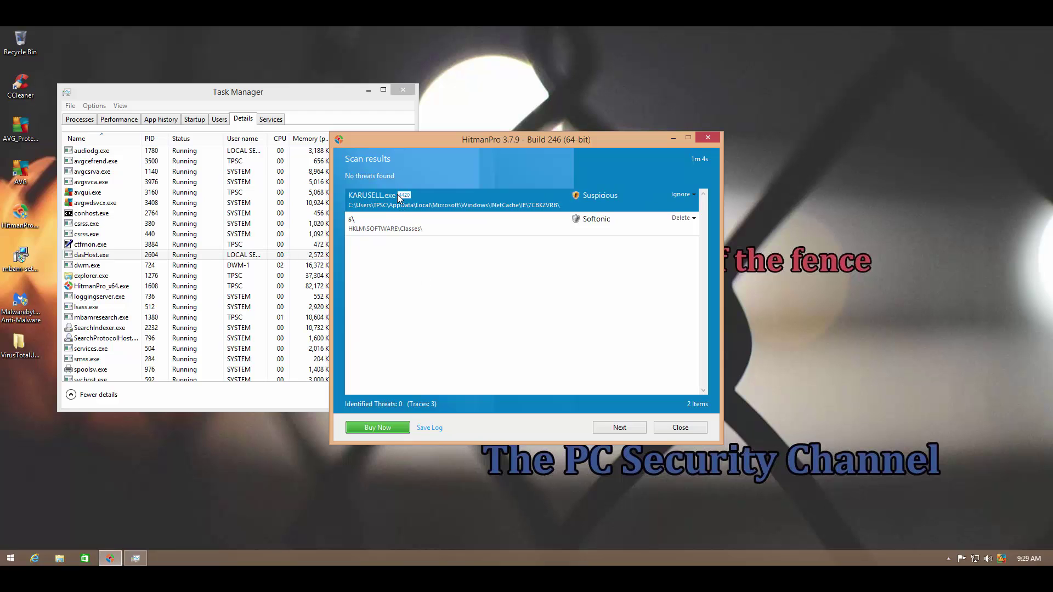
left_click(404, 195)
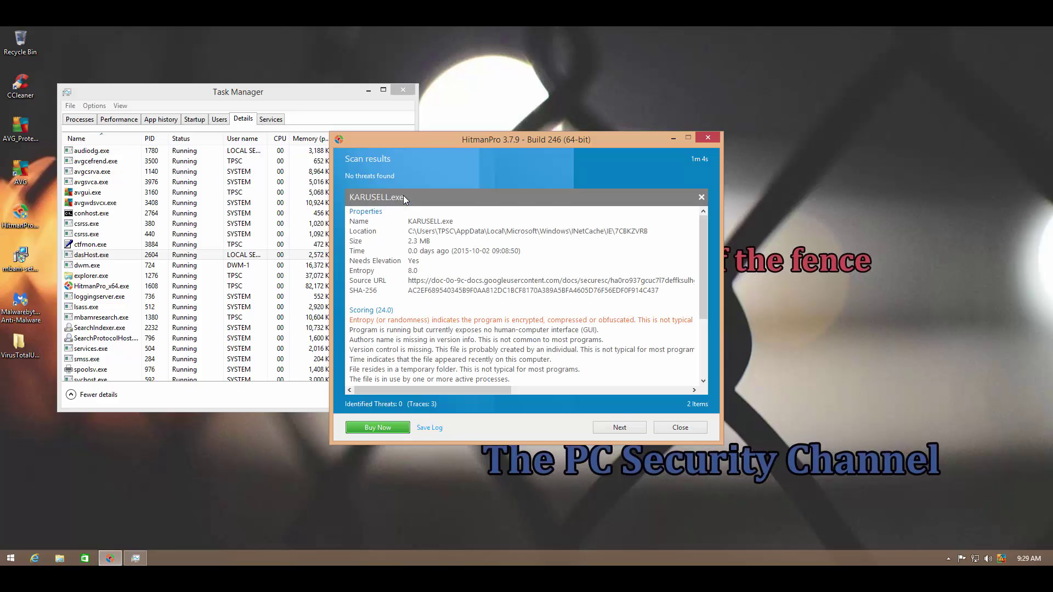
left_click(208, 235)
scroll(209, 236, "down", 3)
scroll(208, 236, "down", 5)
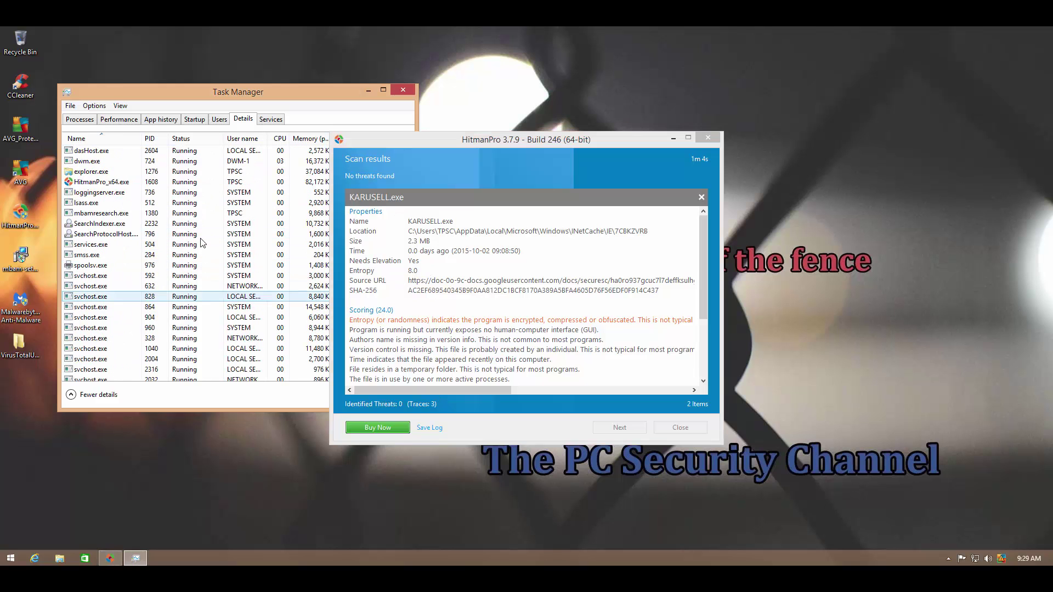
scroll(202, 243, "up", 6)
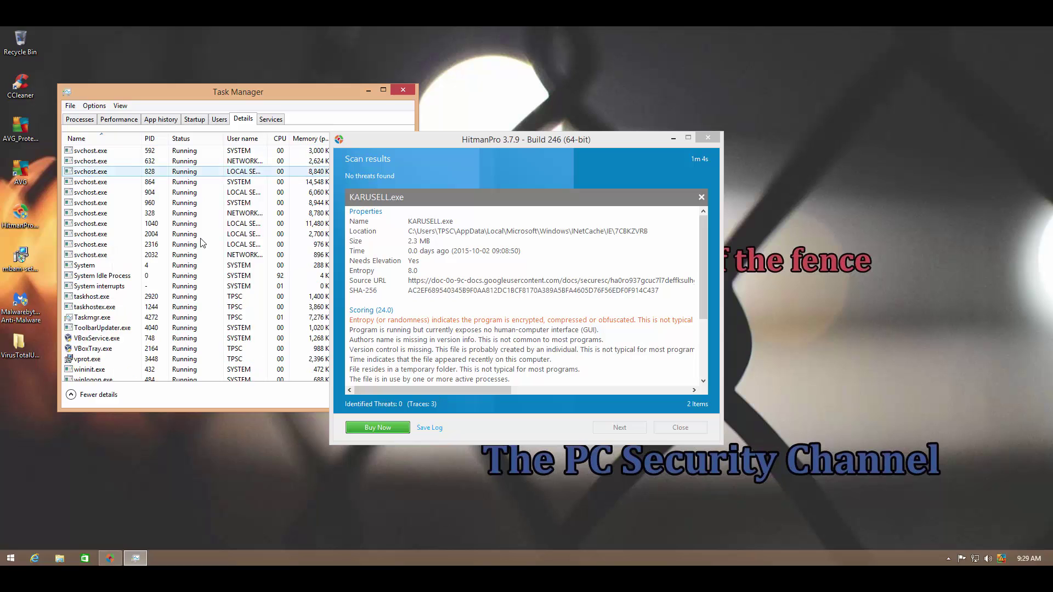
scroll(293, 204, "up", 3)
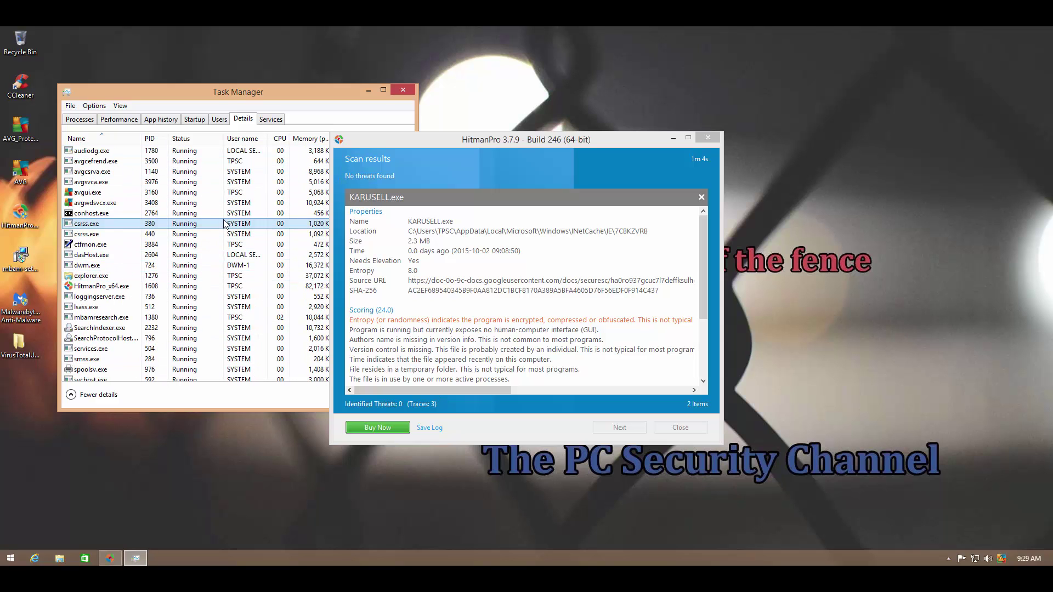
left_click(225, 224)
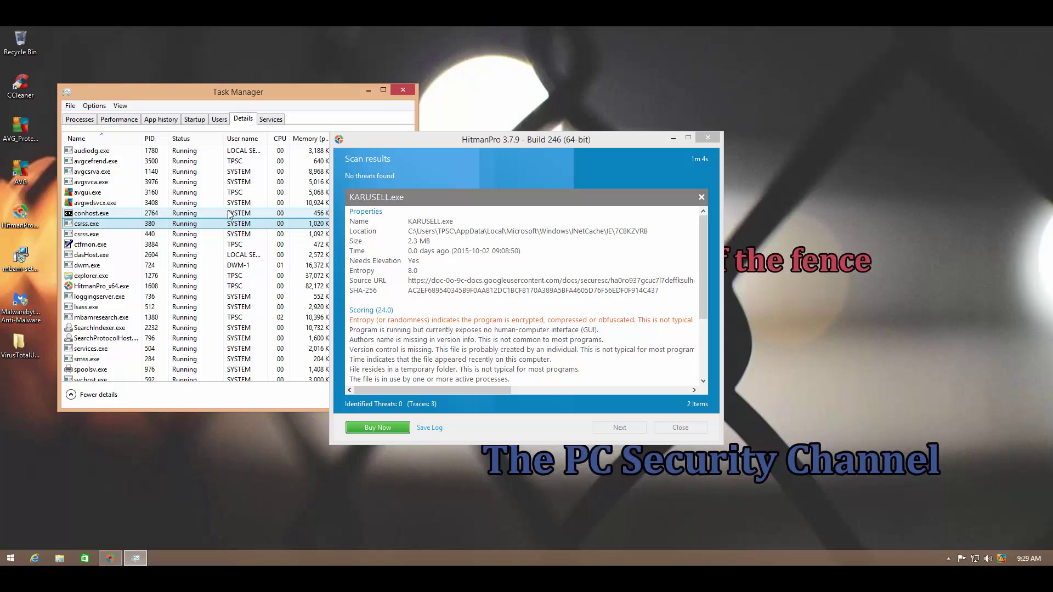
left_click(406, 89)
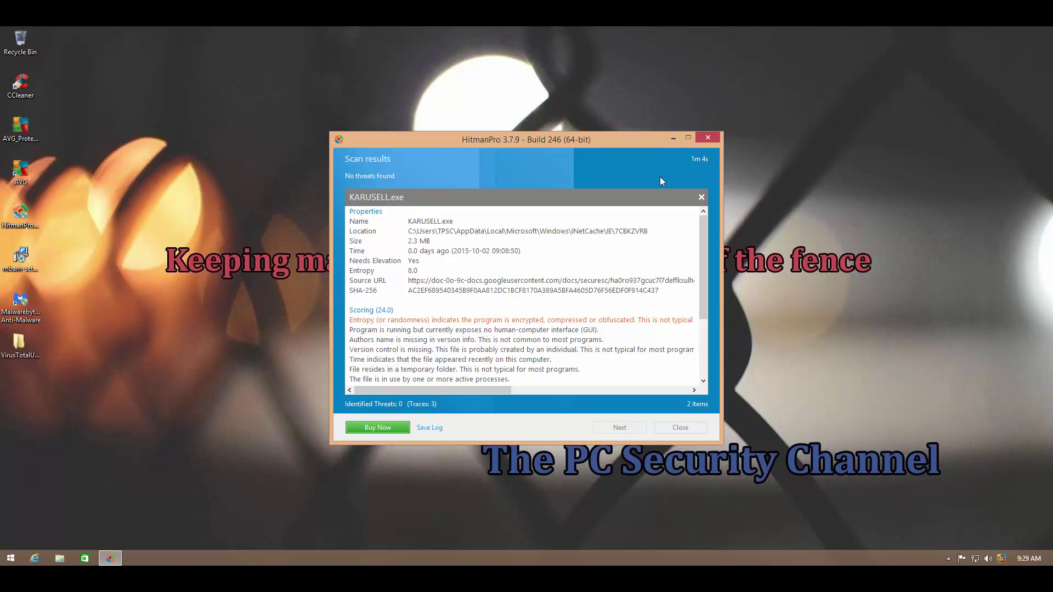
Reopen the KARUSELL.exe details in HitmanPro, examine the scoring, memory and forensic cluster sections, and minimize the window.
left_click(701, 197)
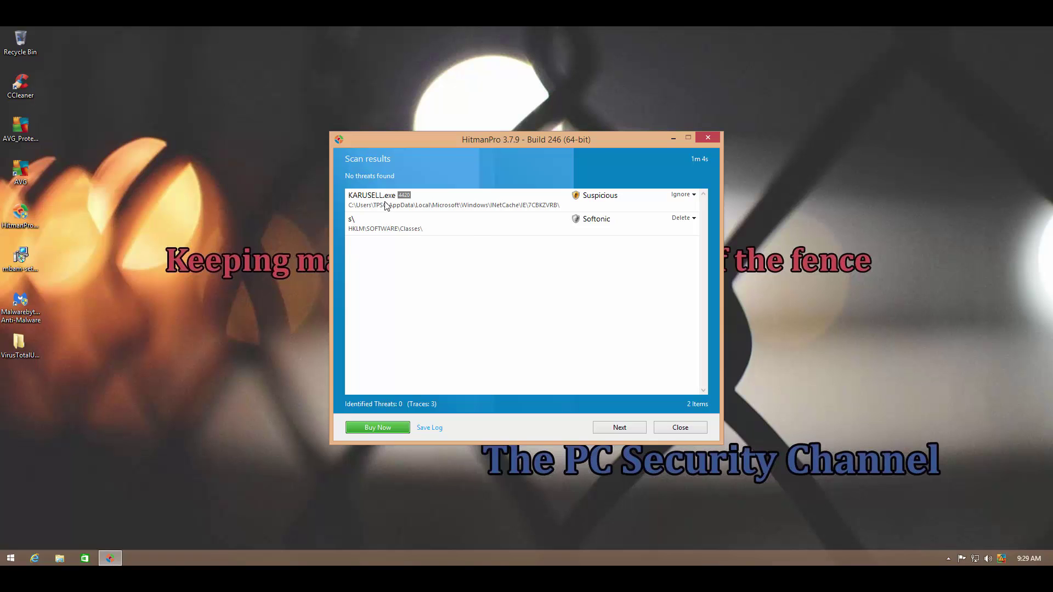
double_click(485, 201)
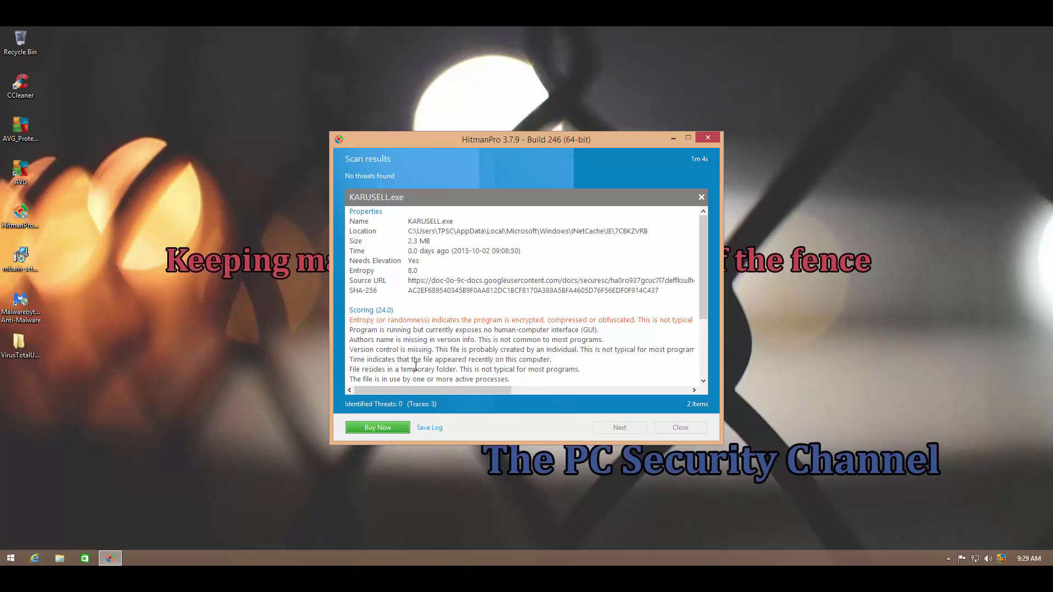
left_click_drag(703, 315, 477, 343)
left_click(477, 344)
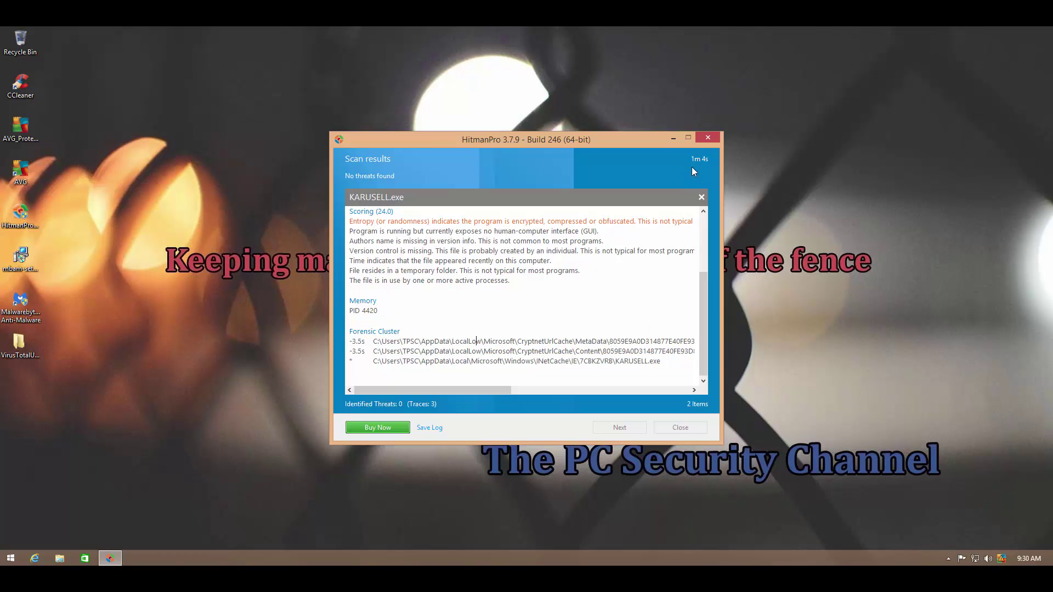
left_click(674, 137)
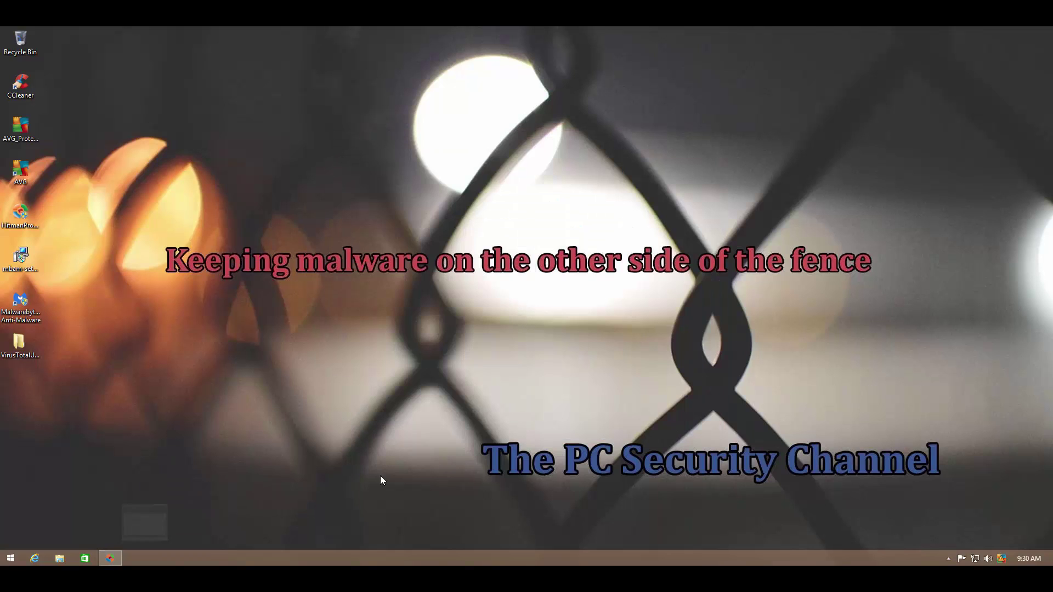
Restore HitmanPro, recheck the background processes in Task Manager against the KARUSELL.exe details, close Task Manager, and minimize HitmanPro.
left_click(105, 560)
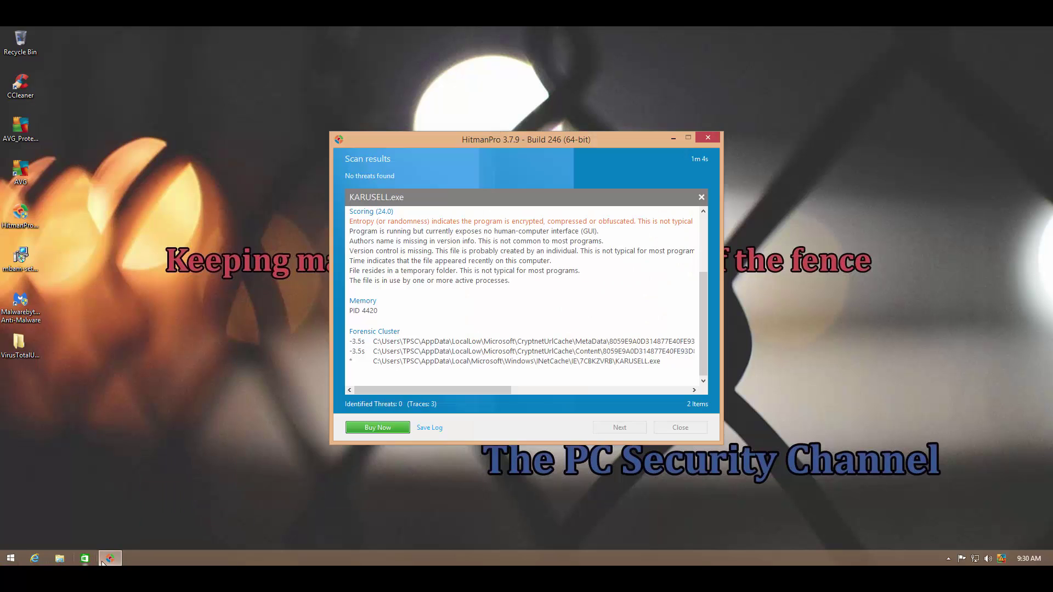
right_click(423, 560)
left_click(439, 523)
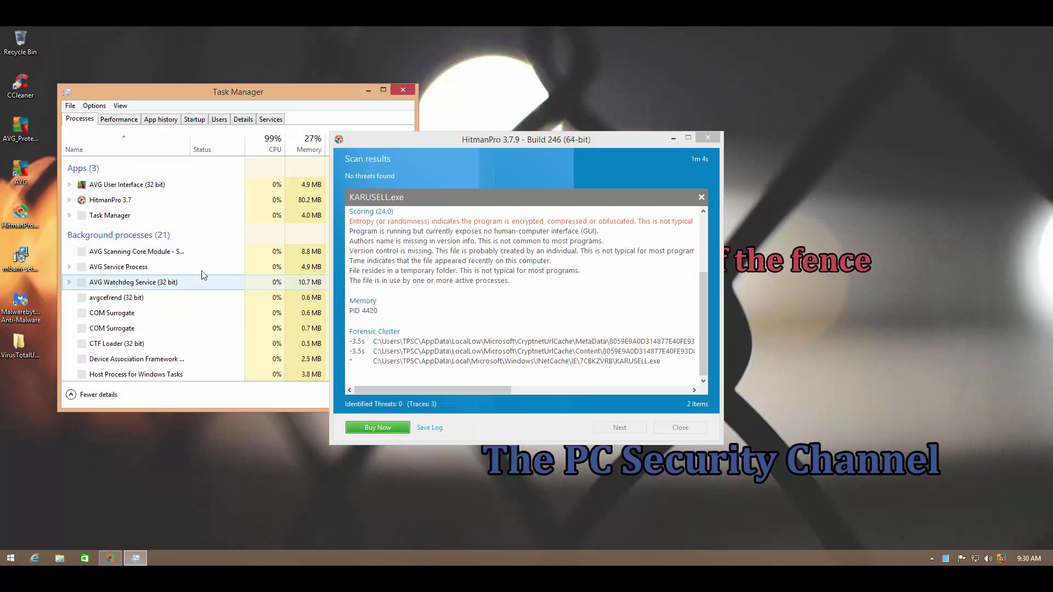
scroll(231, 279, "down", 3)
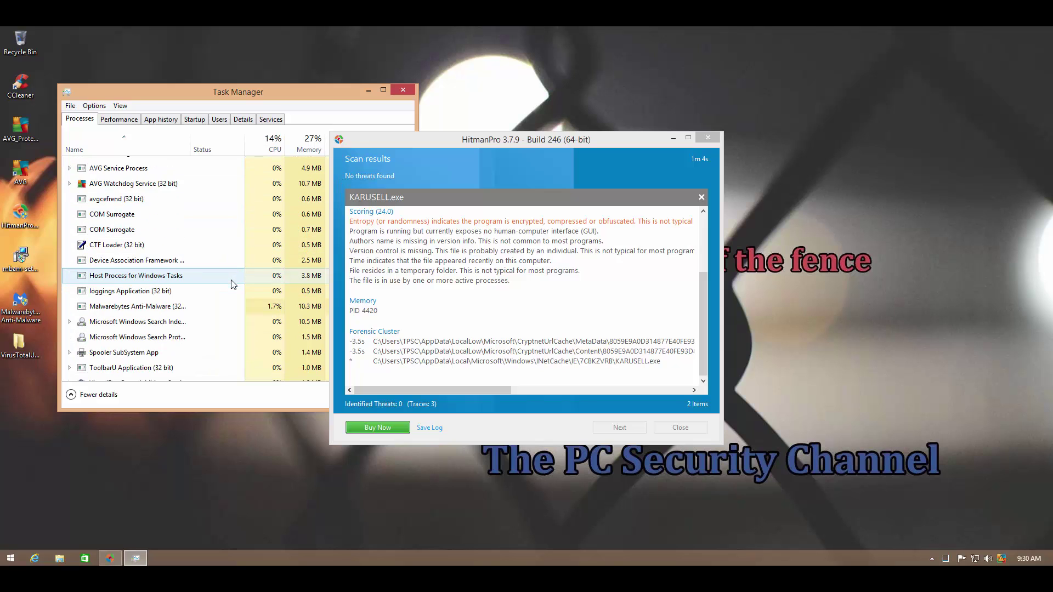
left_click(403, 89)
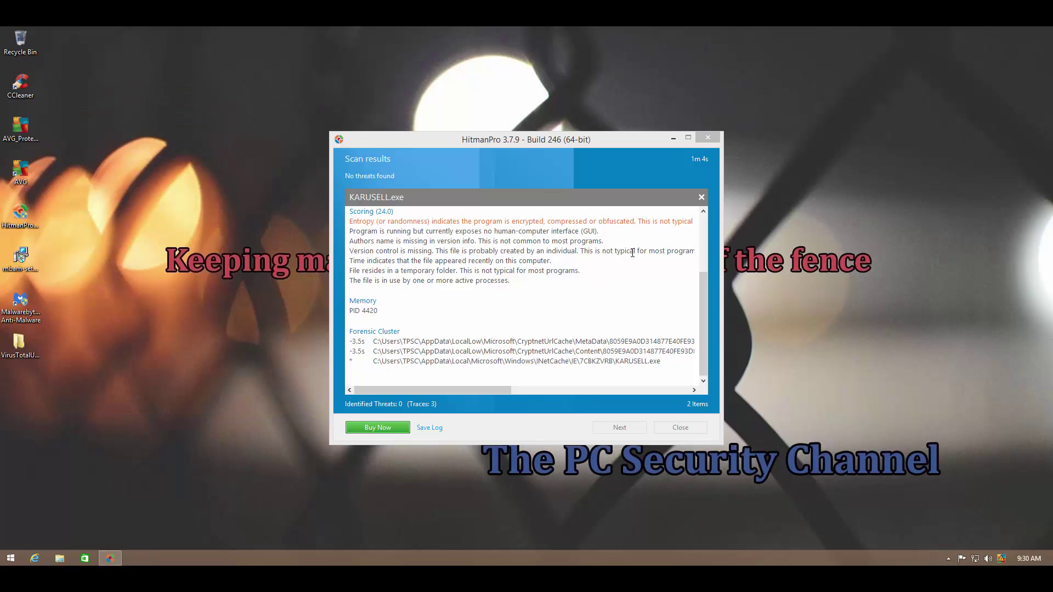
left_click(400, 370)
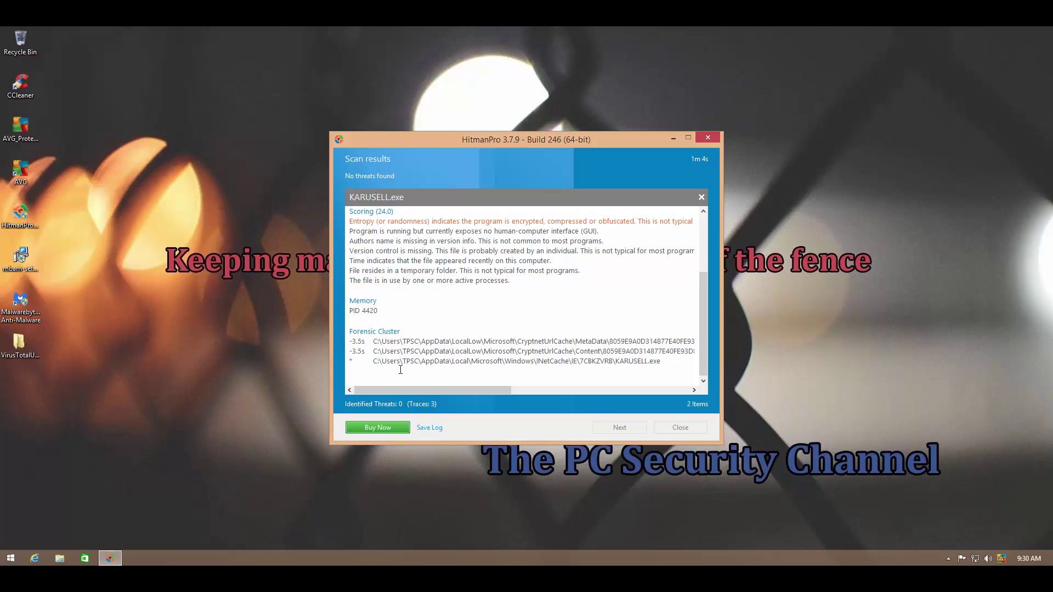
left_click(676, 141)
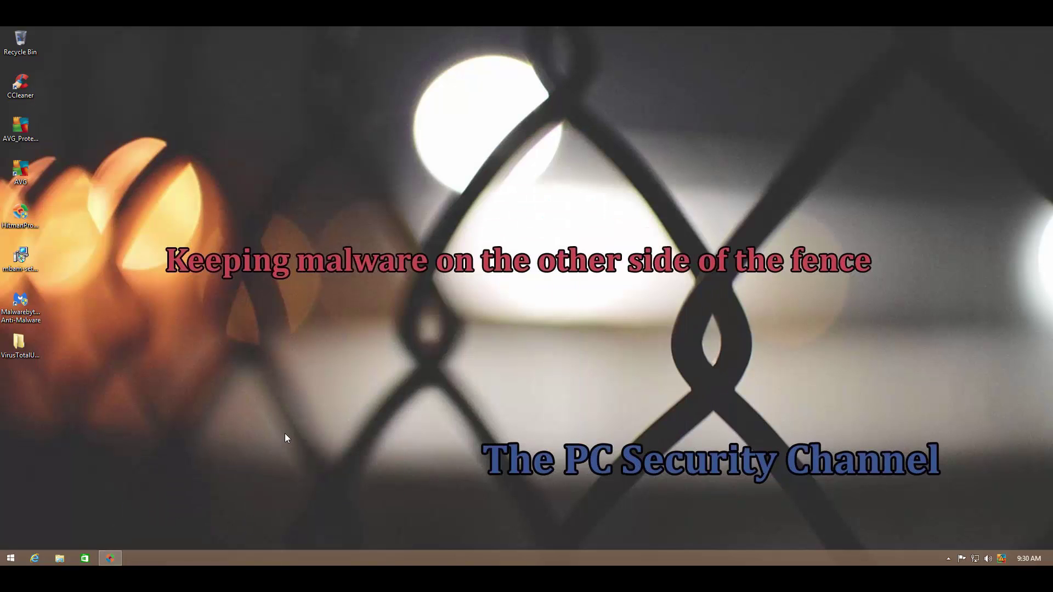
right_click(998, 558)
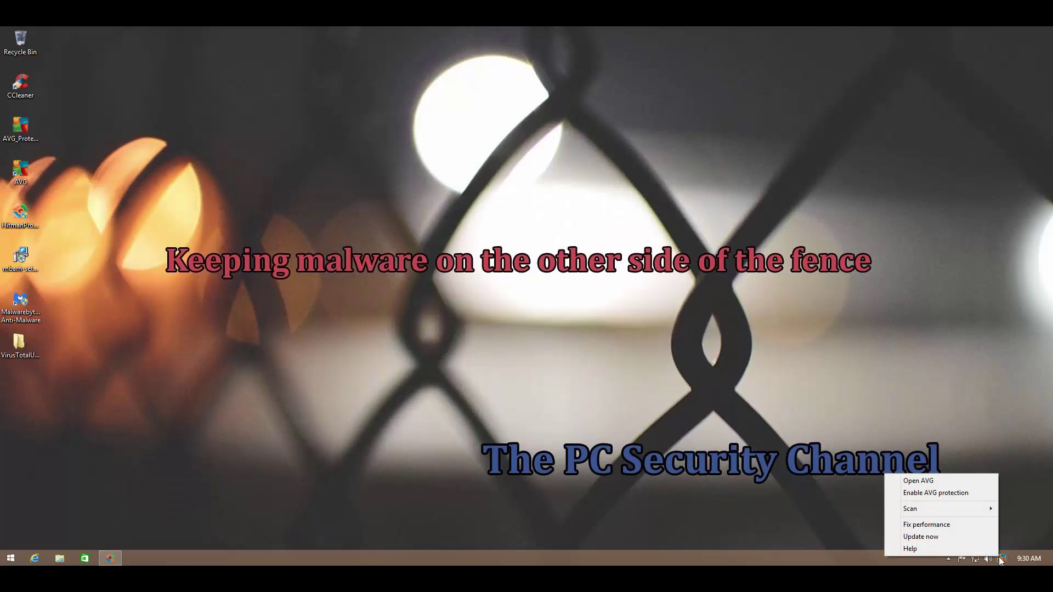
mouse_move(942, 508)
left_click(210, 460)
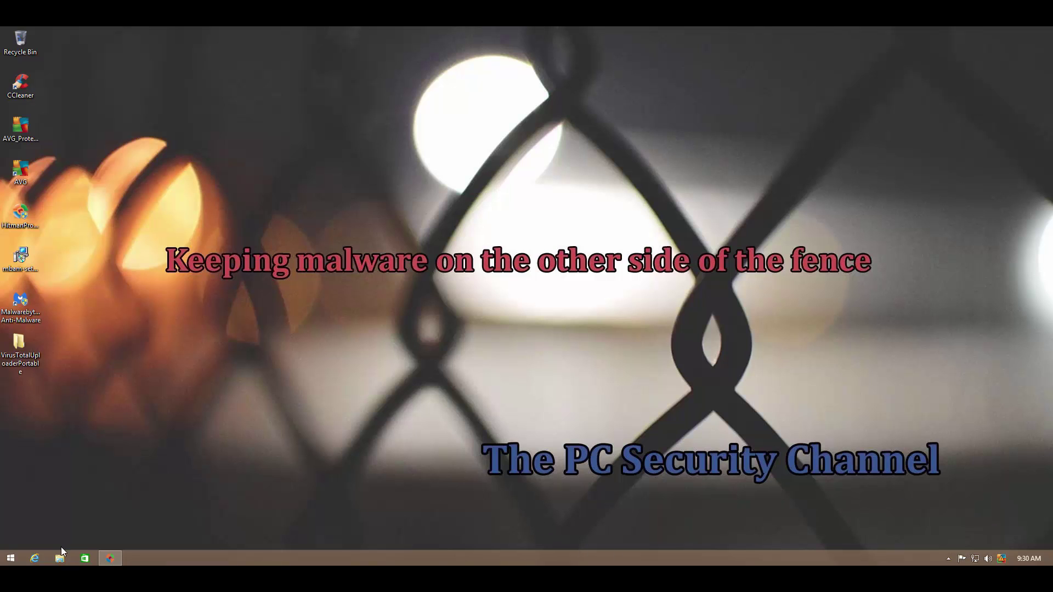
Copy the Malware folder from the Tools (E:) drive to the desktop and look over the copied files.
left_click(59, 557)
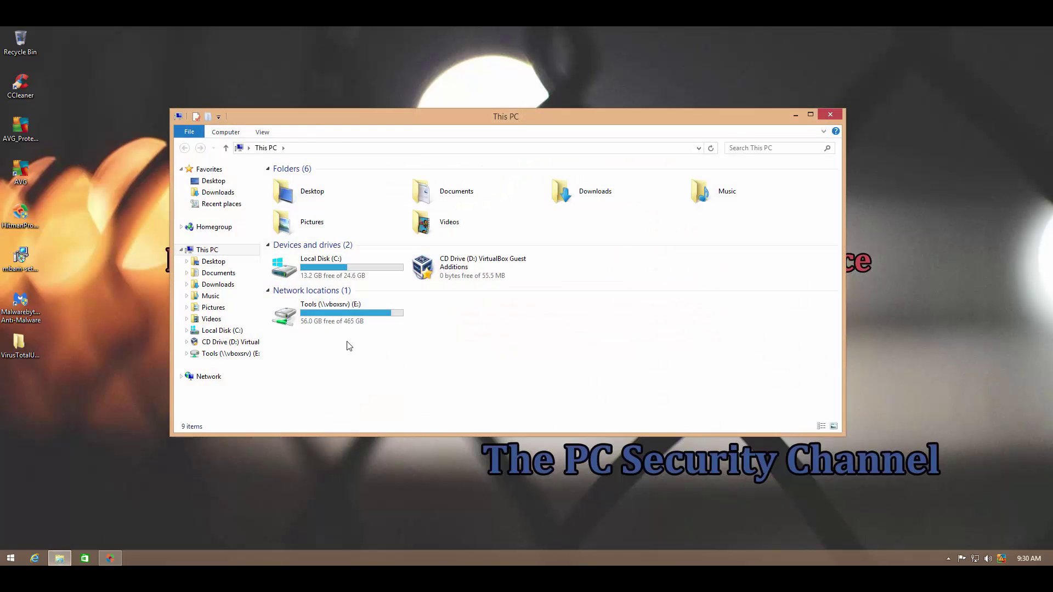
left_click_drag(306, 239, 28, 422)
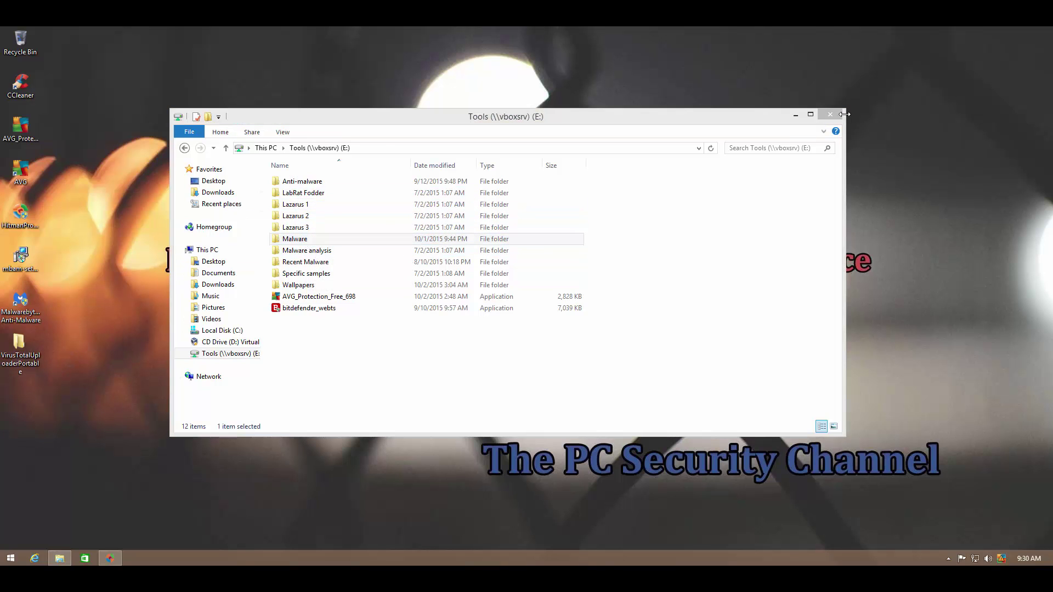
left_click(839, 113)
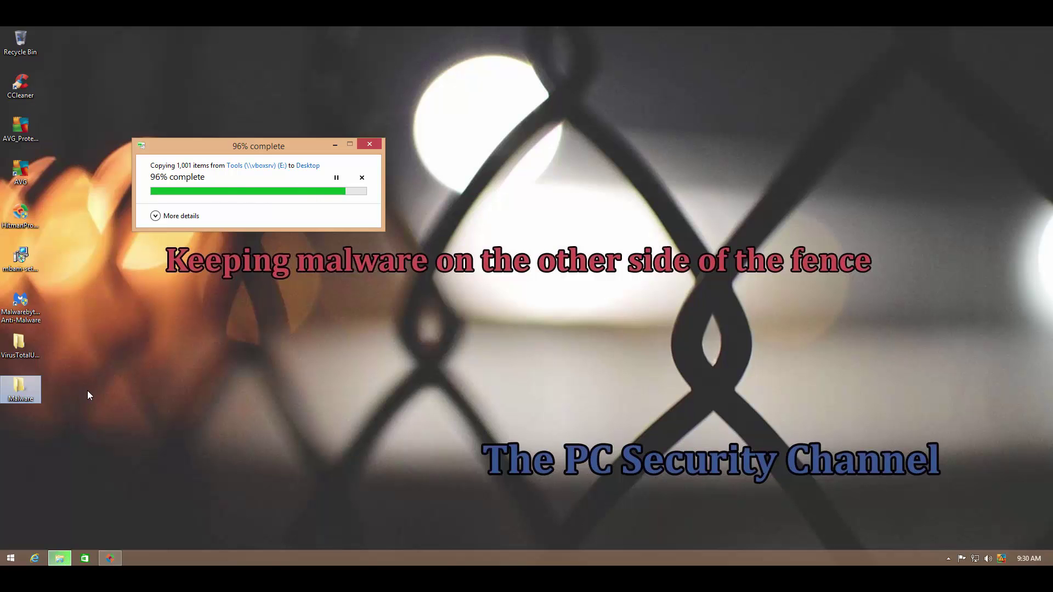
double_click(17, 394)
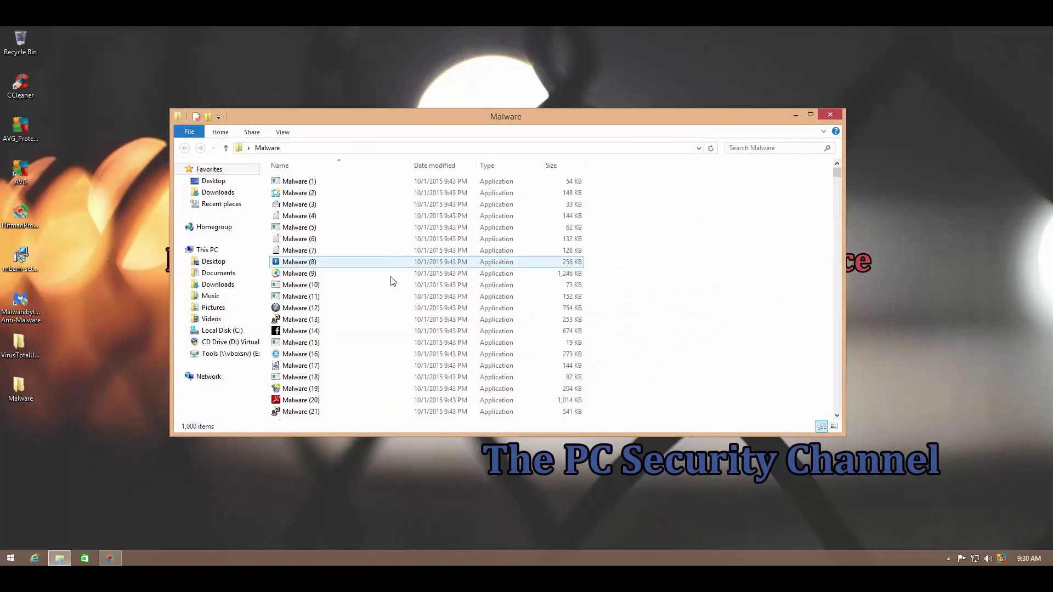
left_click(831, 115)
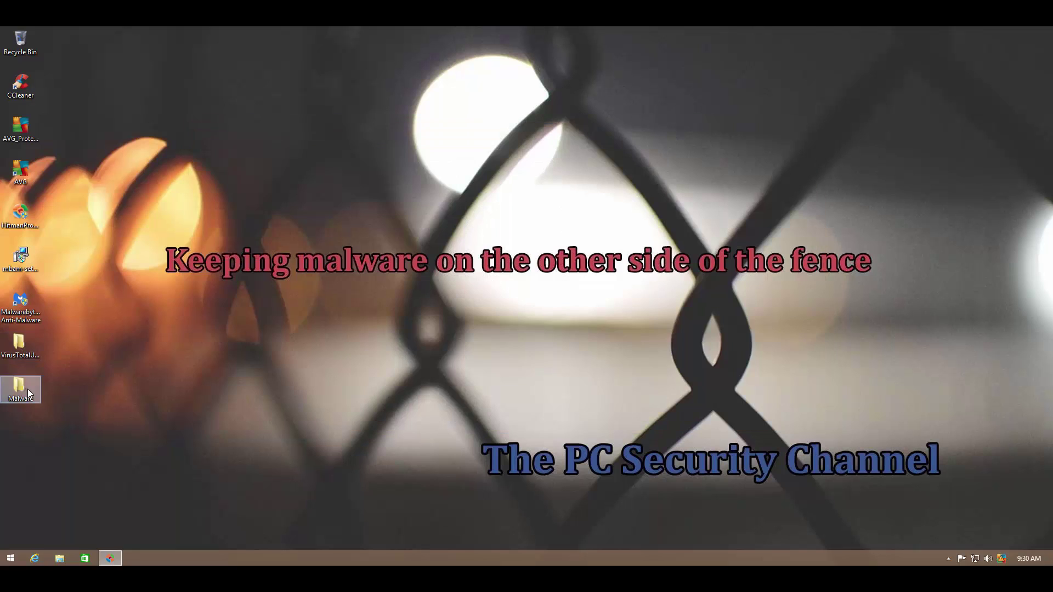
Scan the desktop's Malware folder with AVG and examine the Details and Detections of the scan report.
right_click(28, 389)
left_click(83, 247)
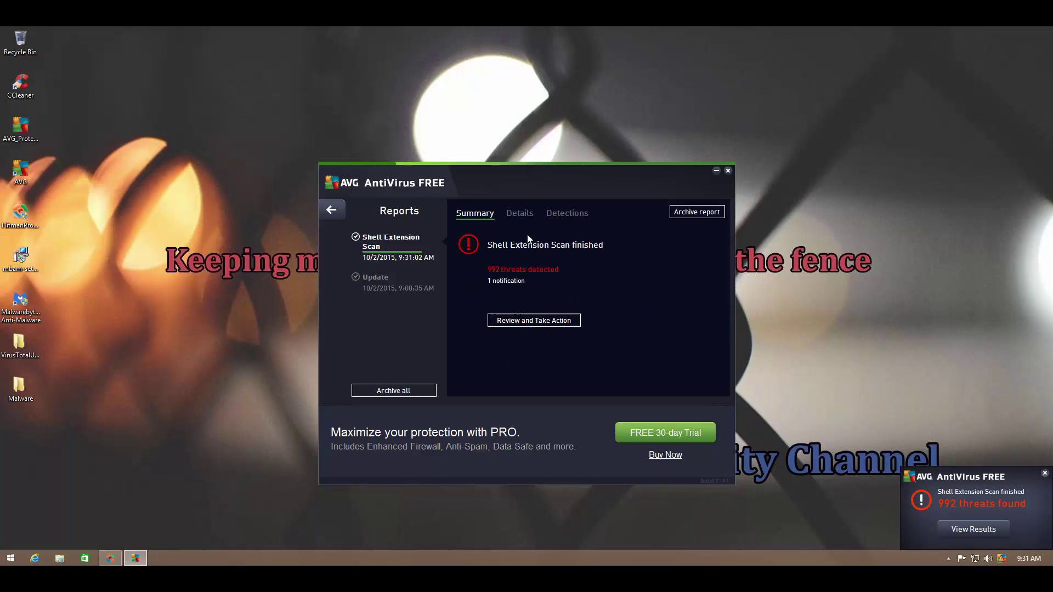
left_click(521, 214)
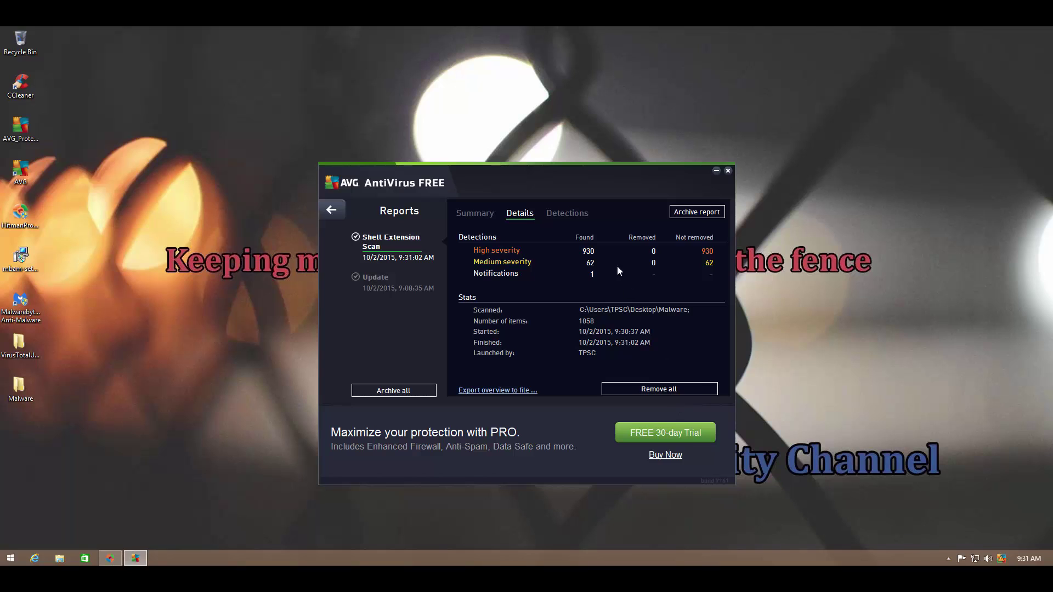
left_click(557, 215)
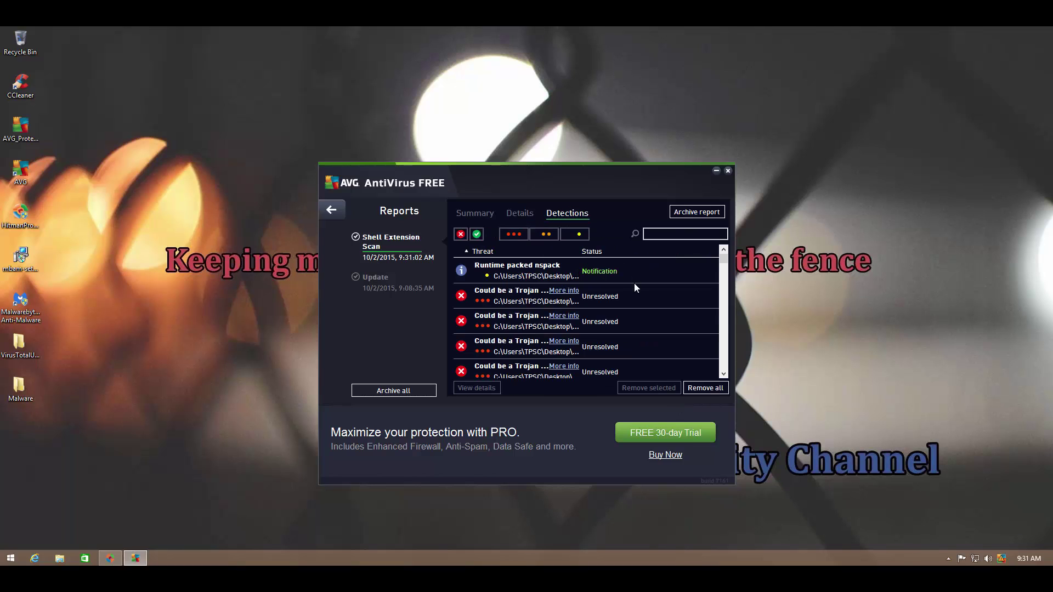
left_click(725, 305)
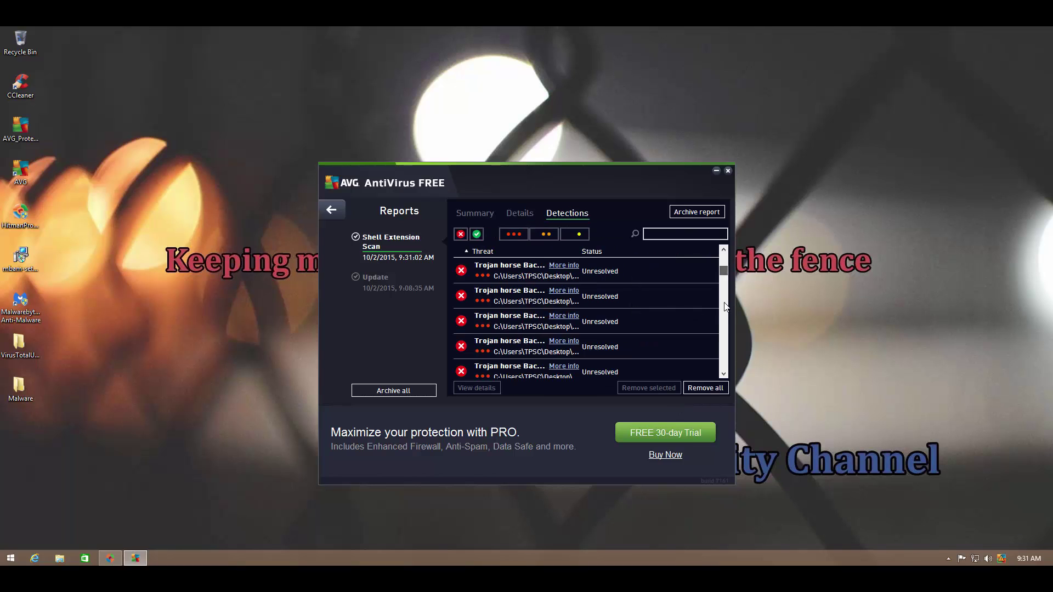
left_click_drag(725, 305, 722, 258)
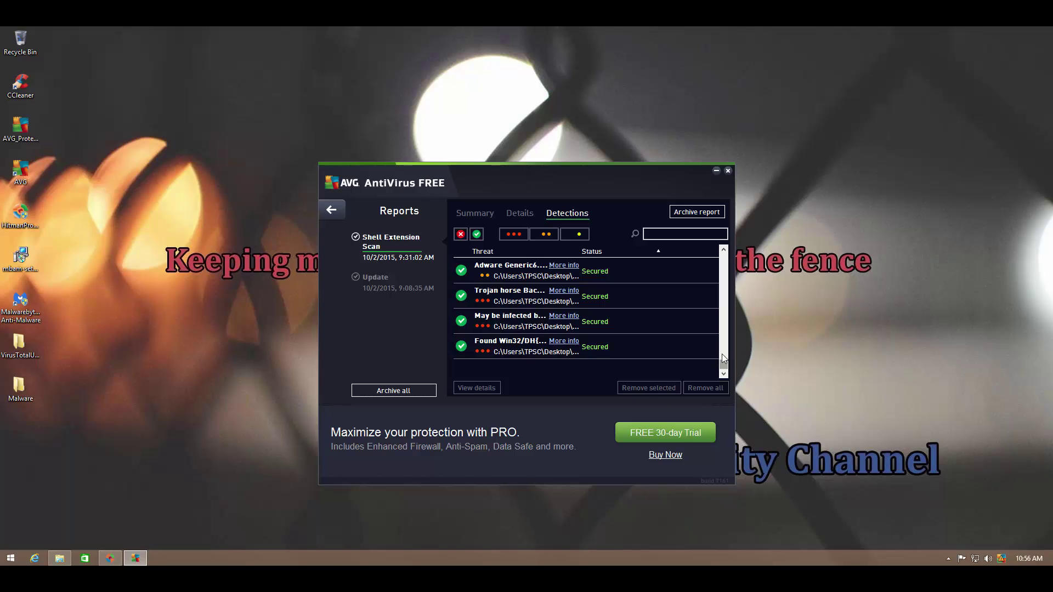
Review the status of the threats in the AVG Shell Extension Scan's detections list and close AVG.
scroll(717, 346, "up", 5)
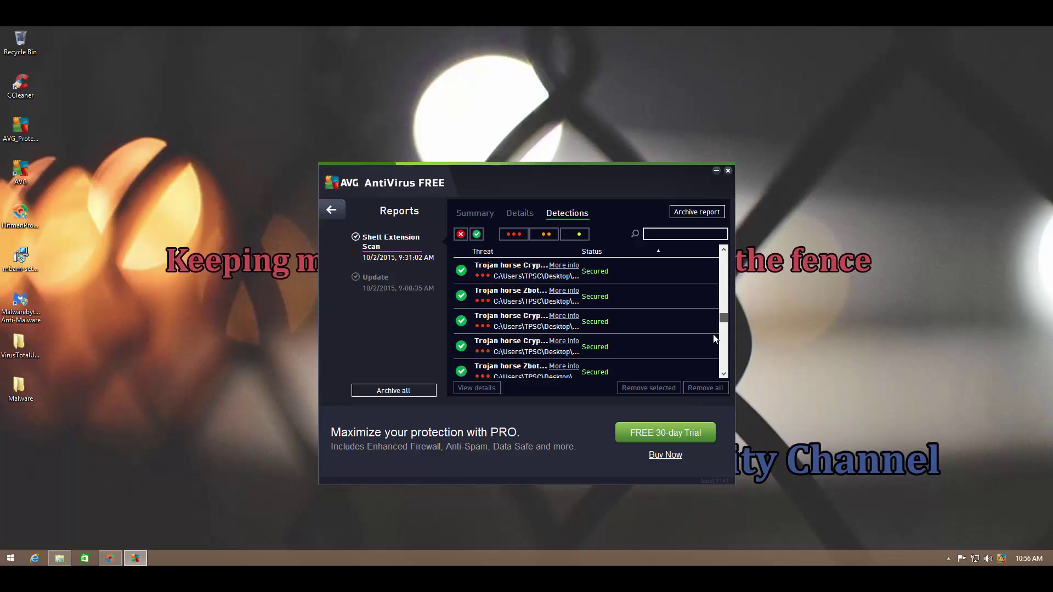
scroll(715, 338, "down", 5)
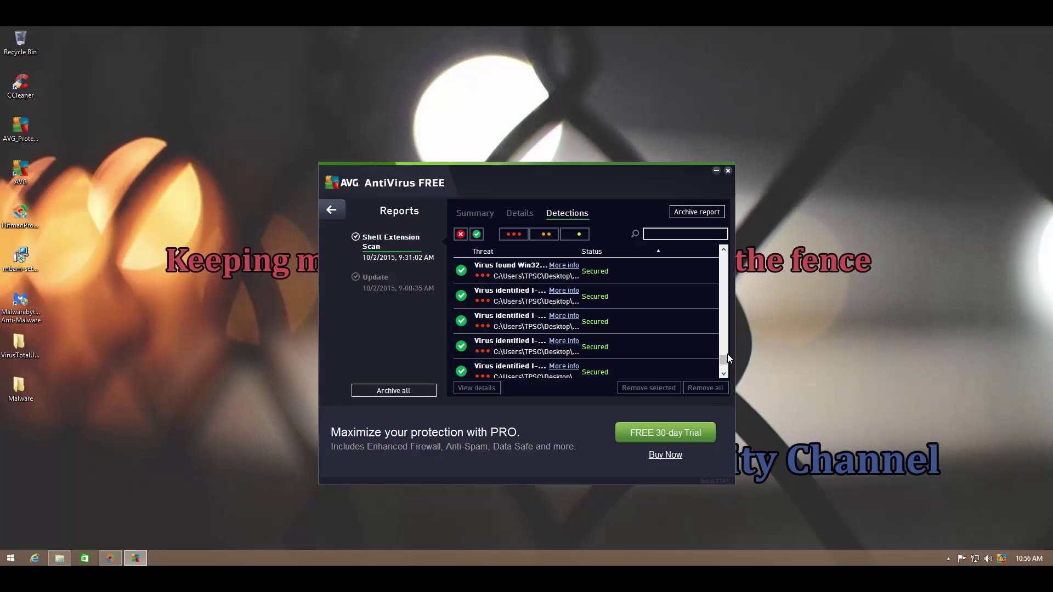
left_click_drag(725, 356, 733, 255)
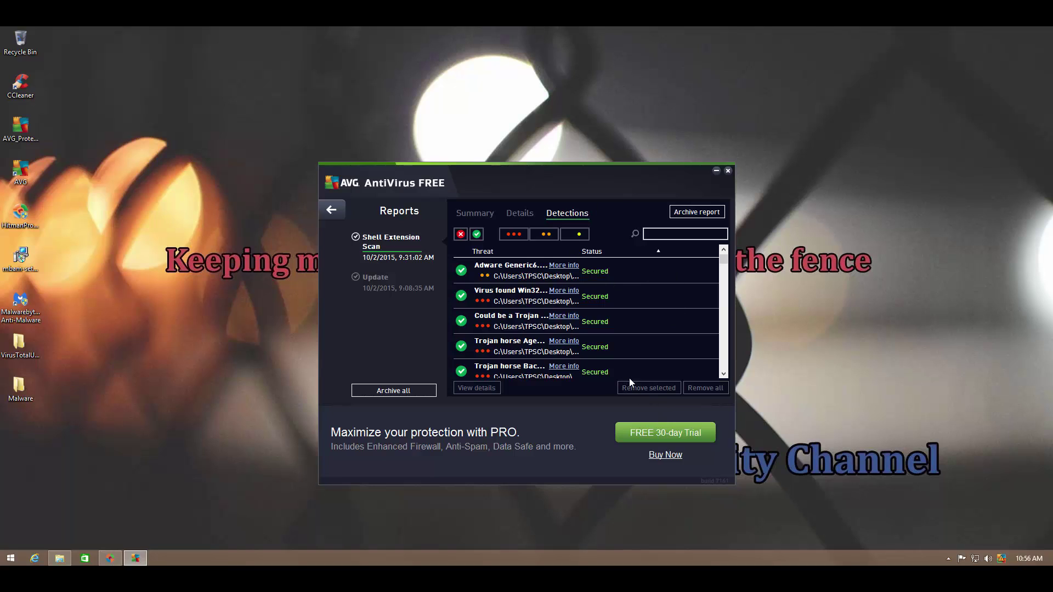
left_click(728, 170)
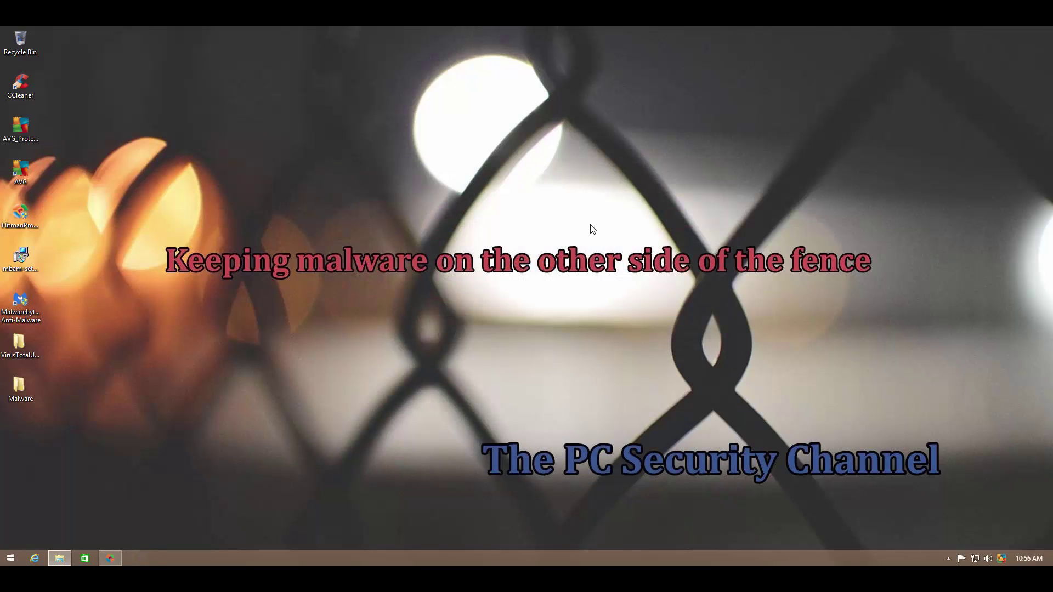
Open the desktop's Malware folder and look through the files left after the AVG scan.
double_click(4, 397)
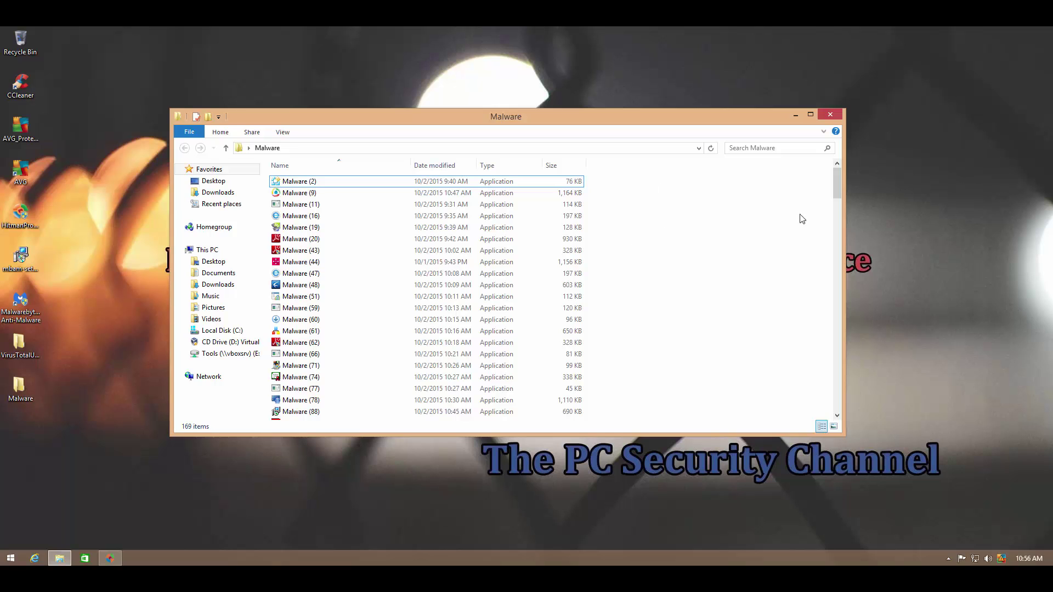
left_click_drag(837, 188, 823, 163)
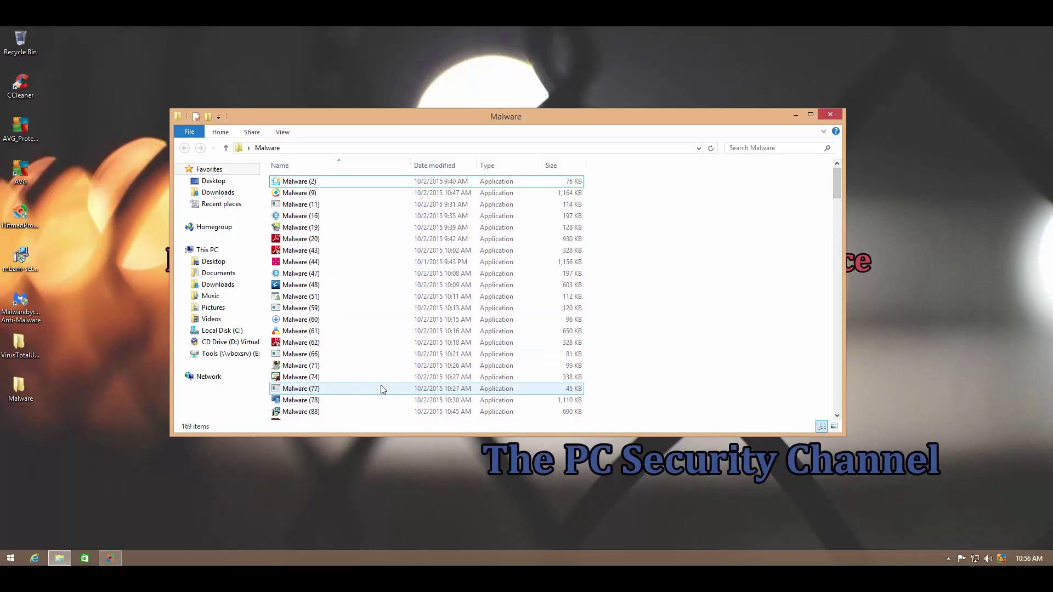
Subtract 169 from 1000 in Calculator, close it, and look over the remaining files in the Malware folder.
mouse_move(377, 387)
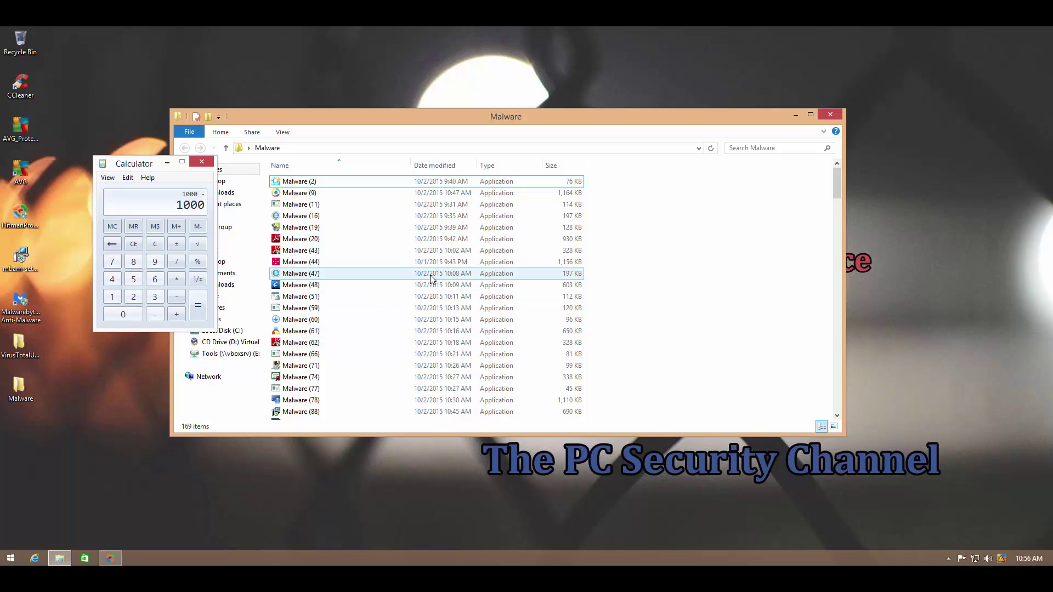
type("169")
key("Return")
key("Return")
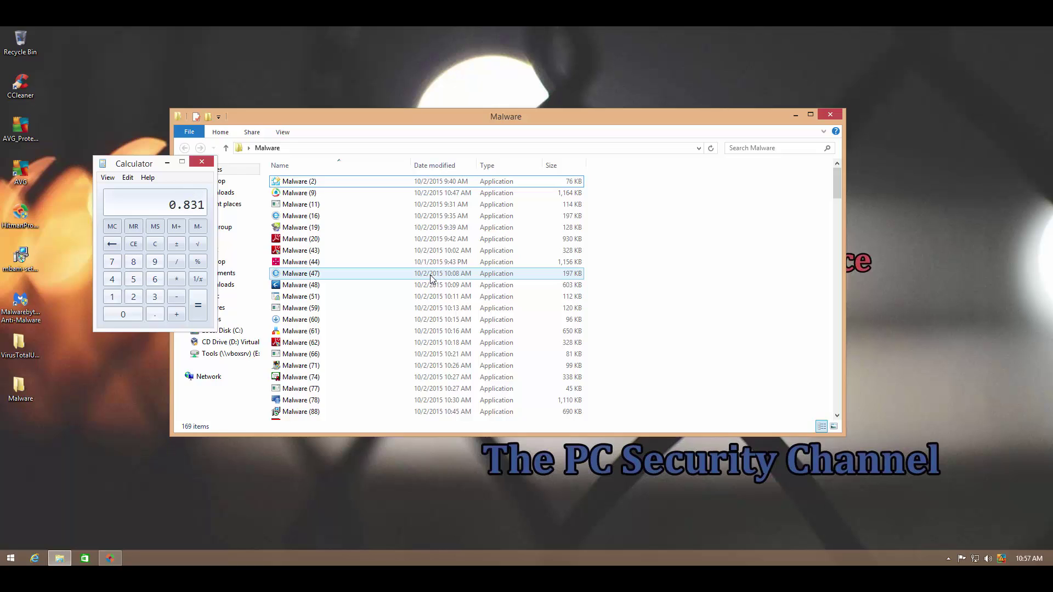
left_click(202, 162)
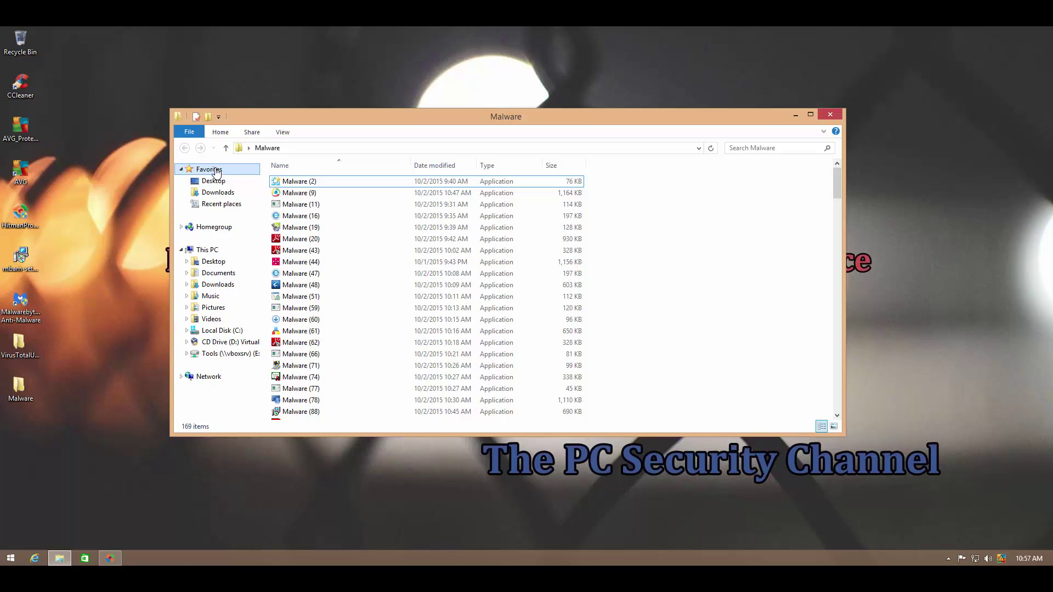
scroll(360, 331, "down", 4)
scroll(360, 331, "up", 4)
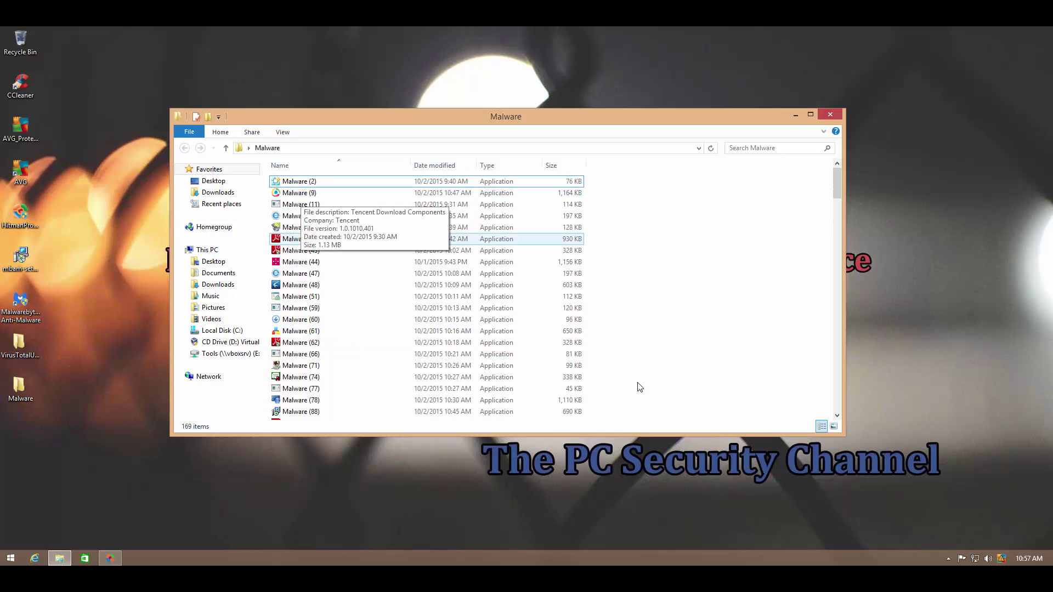
Enable AVG protection with administrator approval, check the protection status in AVG, and close its window.
right_click(1002, 559)
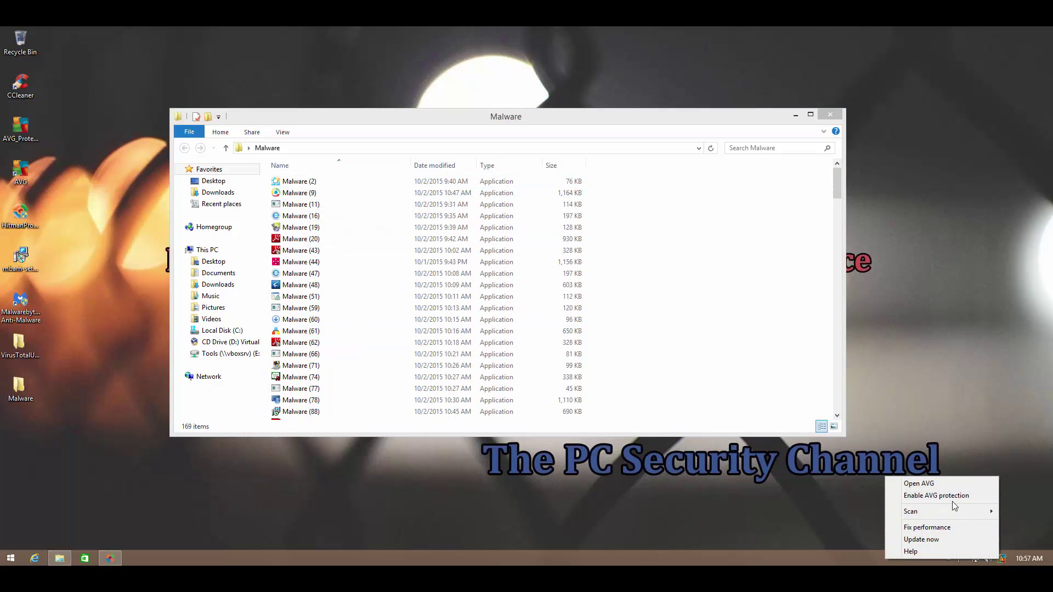
left_click(933, 495)
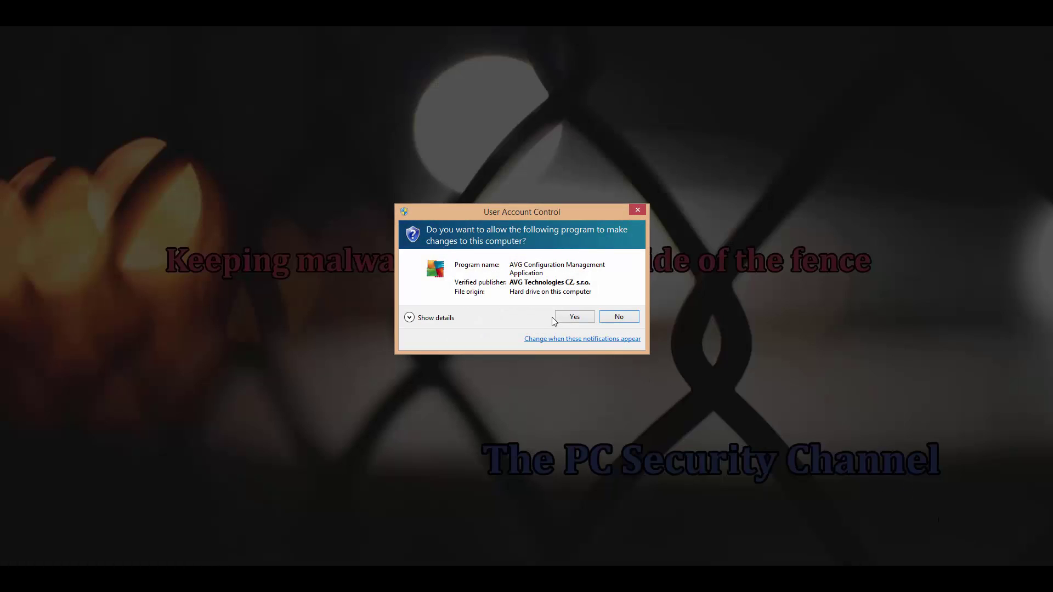
left_click(574, 317)
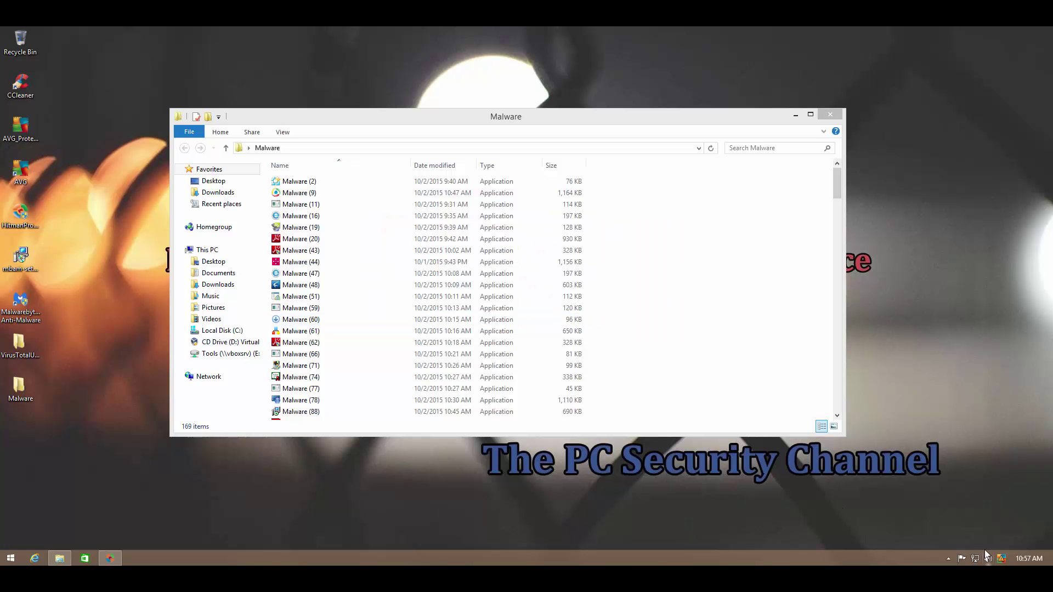
double_click(1003, 558)
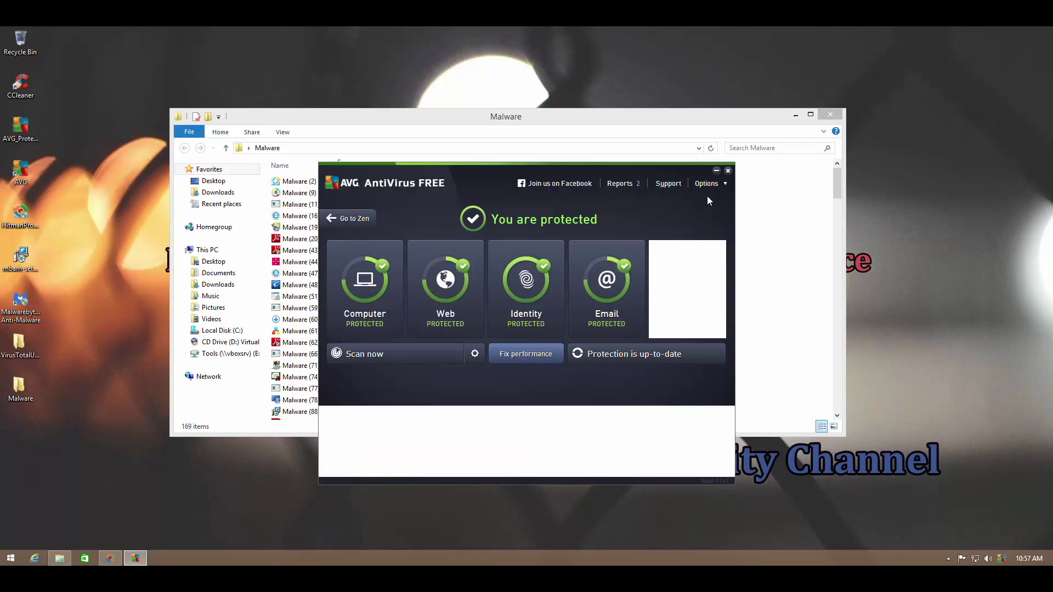
left_click(729, 170)
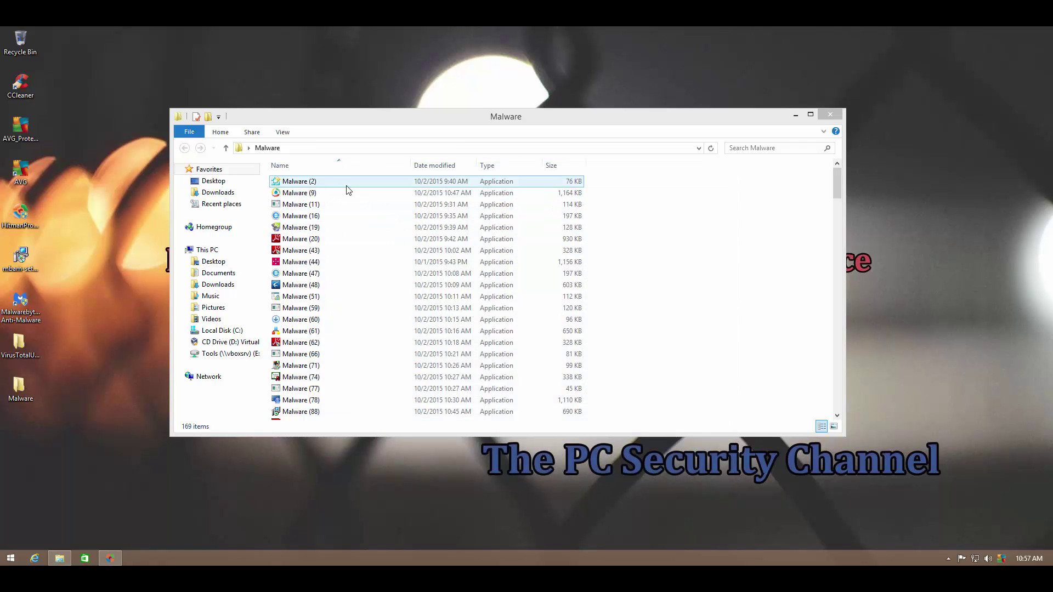
Run the samples Malware (2), (9), (11), (16), (19), (20) and (43), allowing Malware (43).exe to make changes.
left_click(324, 181)
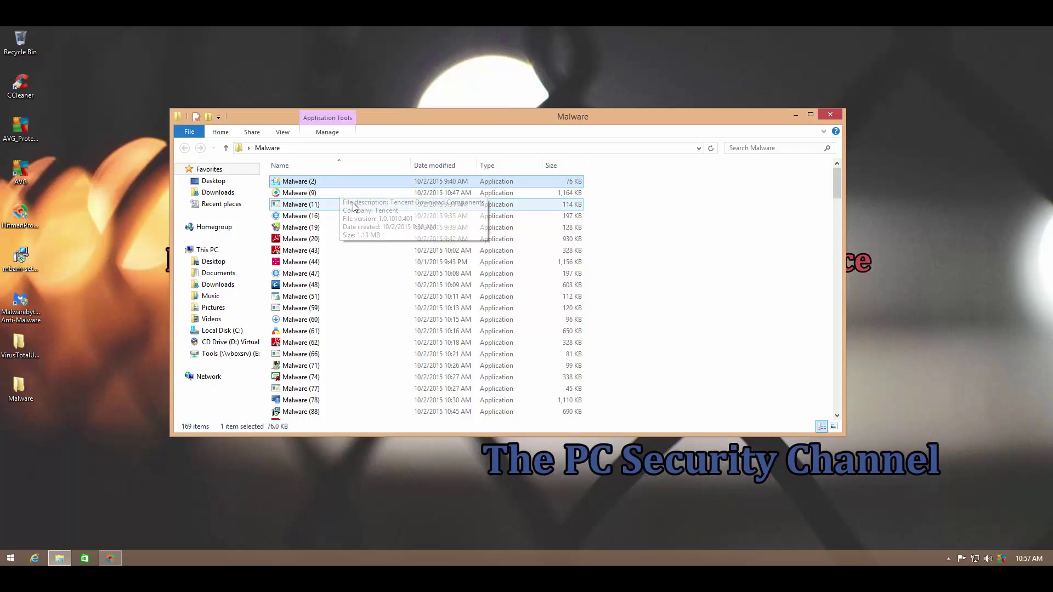
left_click(324, 196)
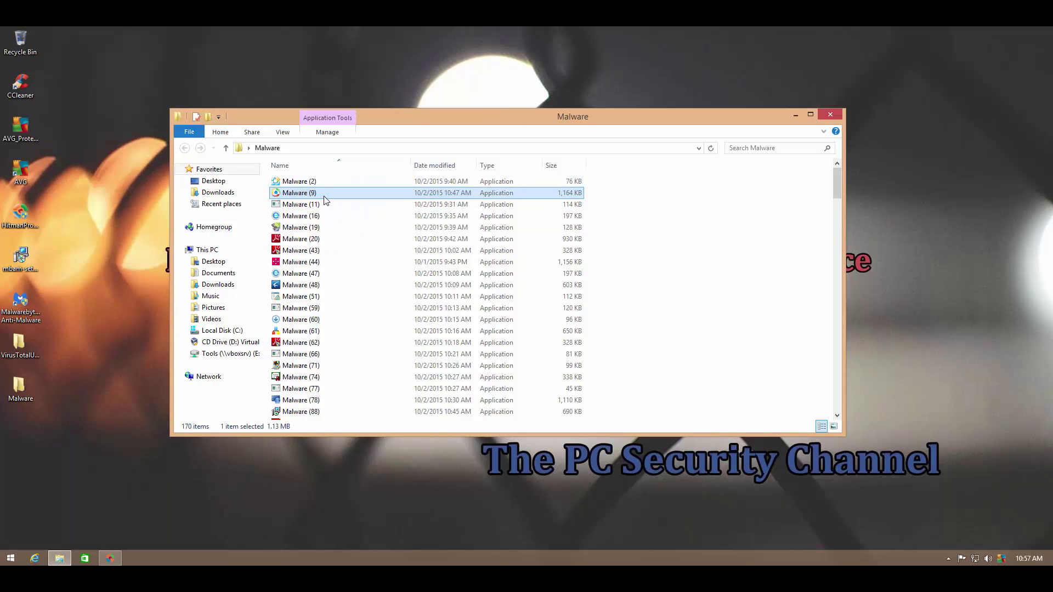
left_click(323, 204)
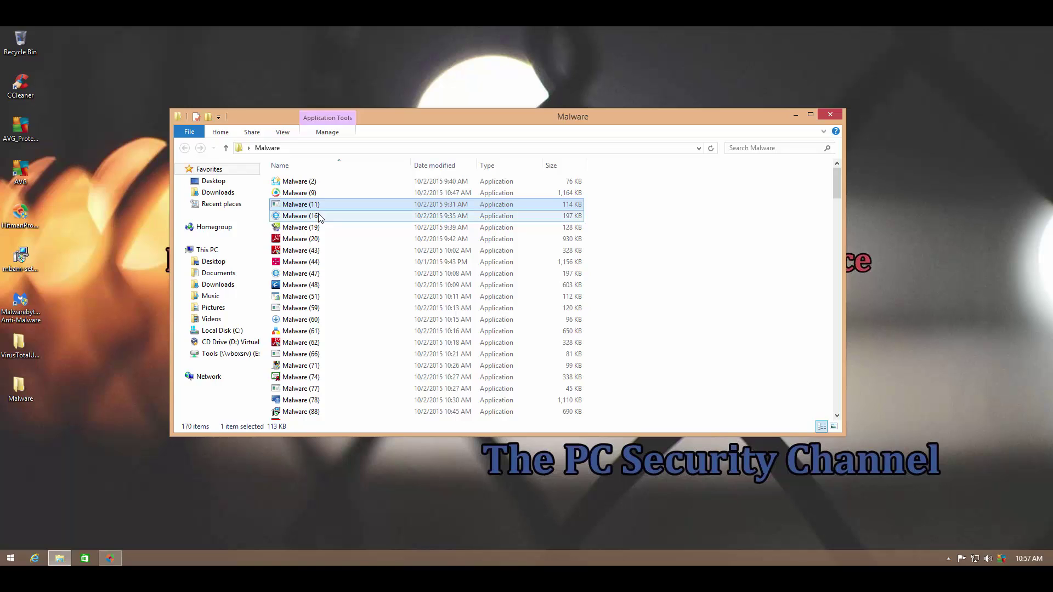
double_click(320, 216)
double_click(320, 227)
double_click(321, 239)
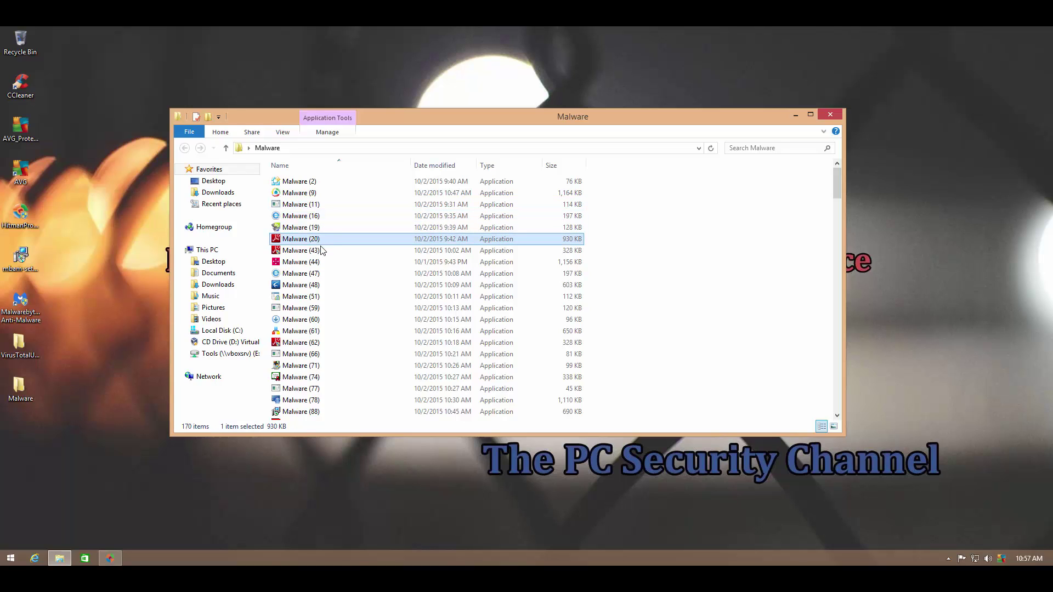
double_click(322, 250)
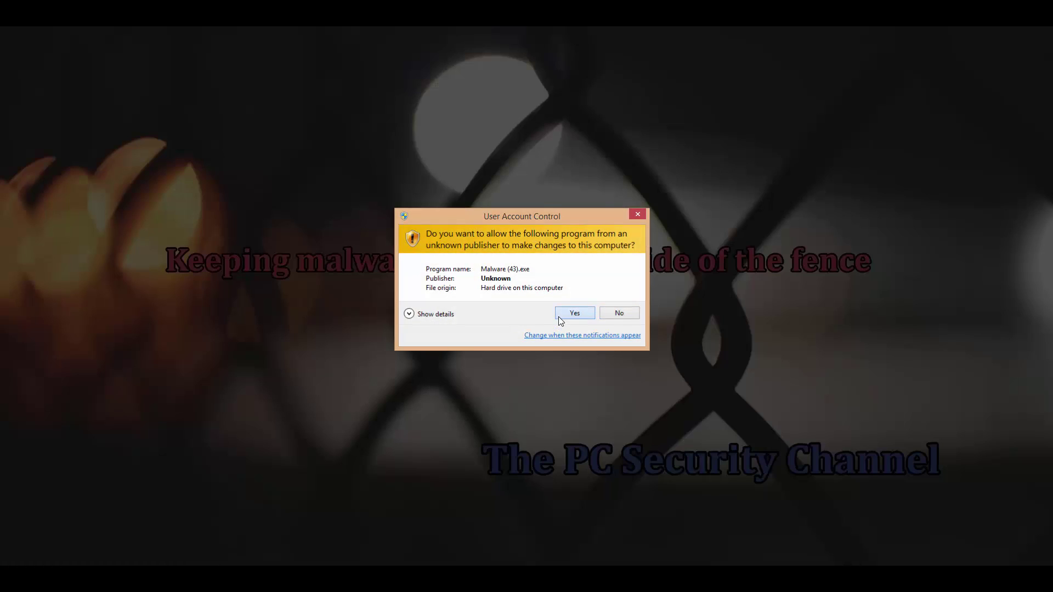
left_click(560, 317)
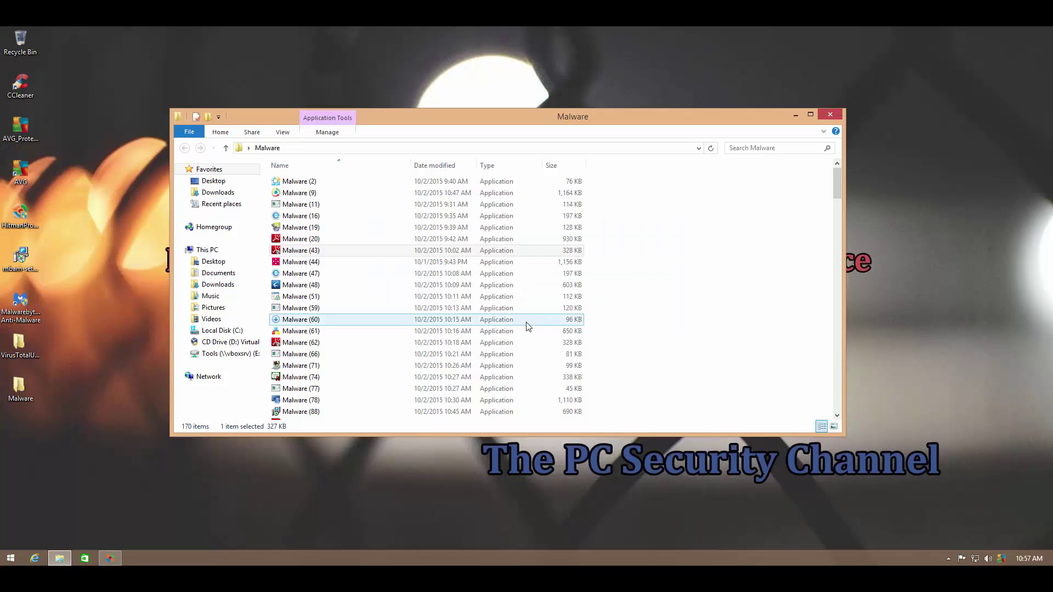
Run the samples Malware (47), (48), (61) and (62), granting the requested administrator permission.
left_click(319, 274)
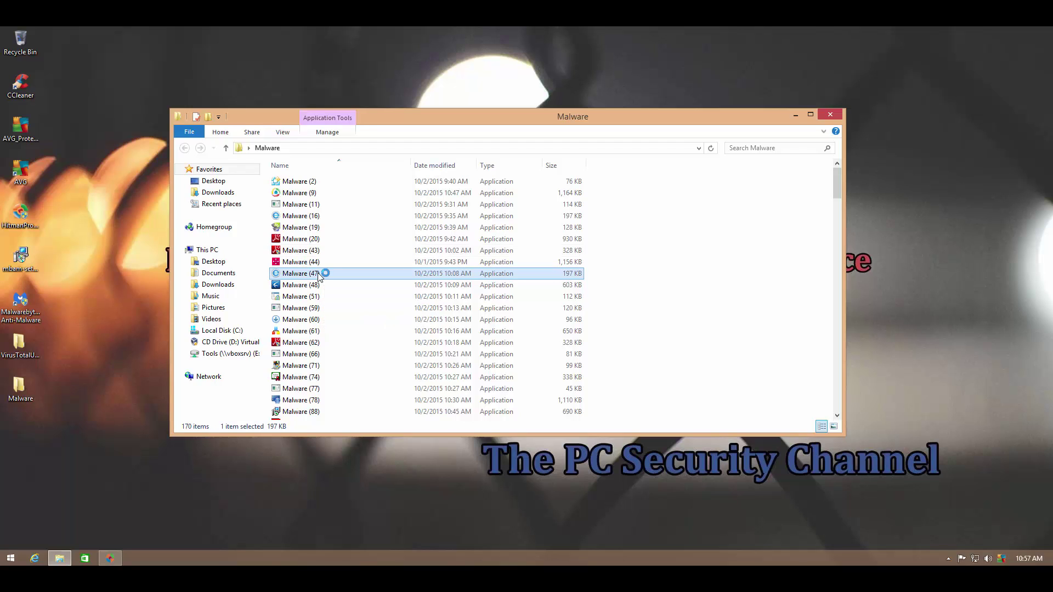
left_click(316, 286)
left_click(312, 332)
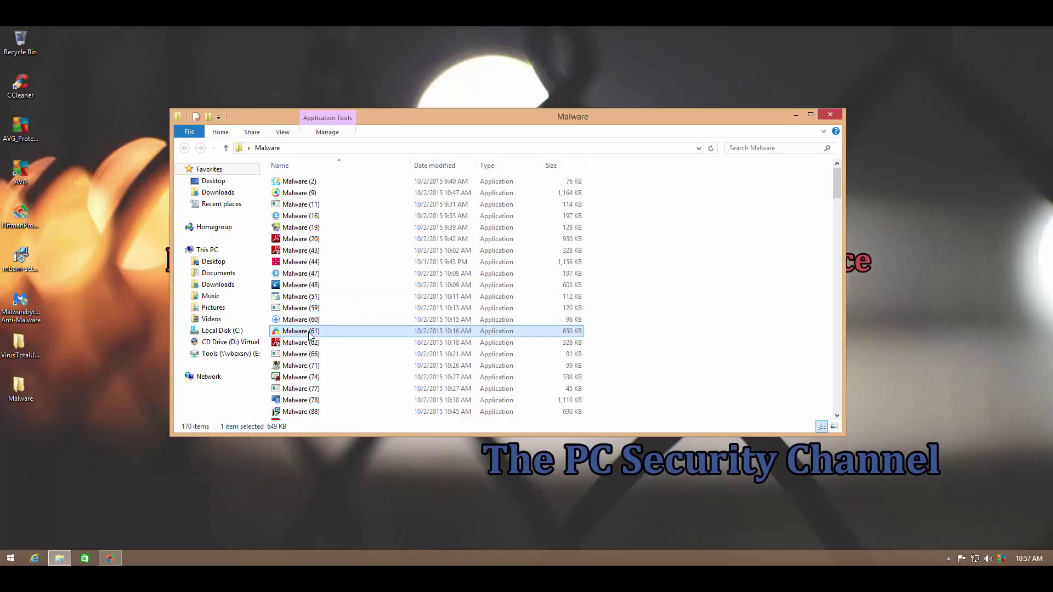
left_click(307, 344)
double_click(307, 344)
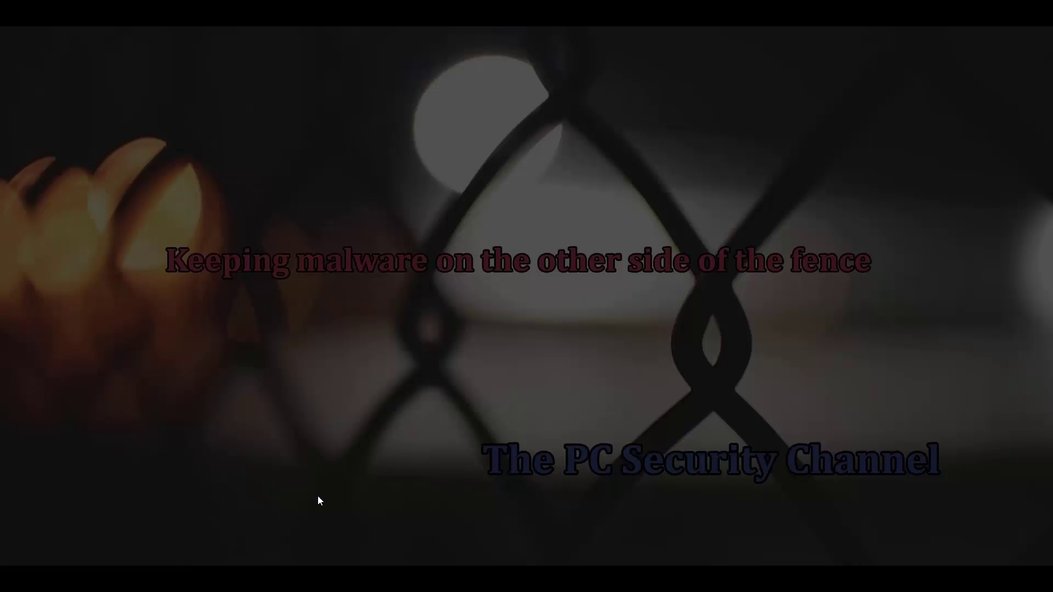
left_click(570, 311)
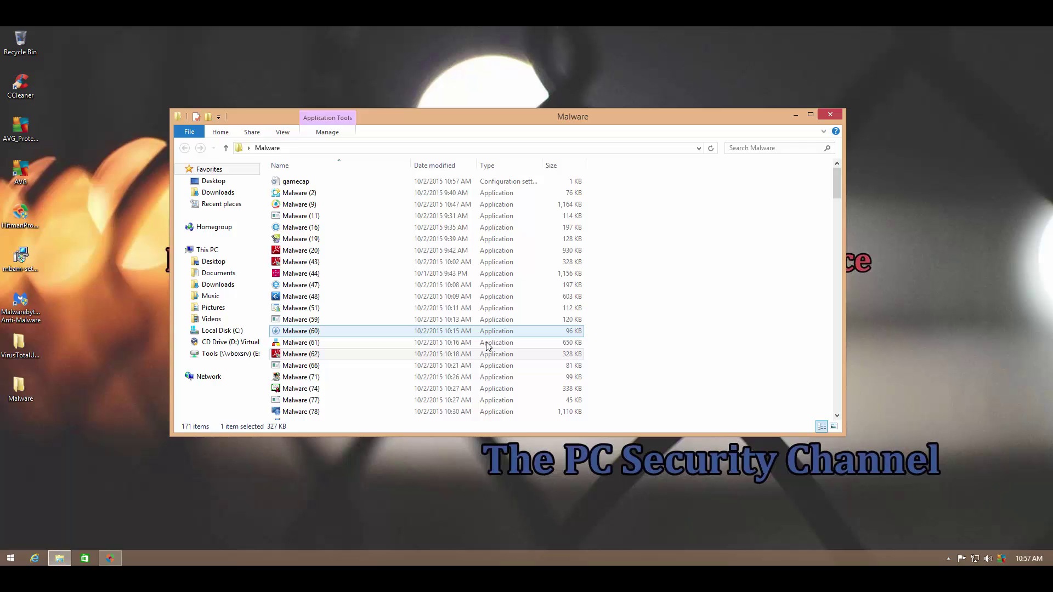
Run Malware (71) with administrator permission, start its WinRAR extraction, and dismiss the warning.
double_click(324, 377)
left_click(574, 312)
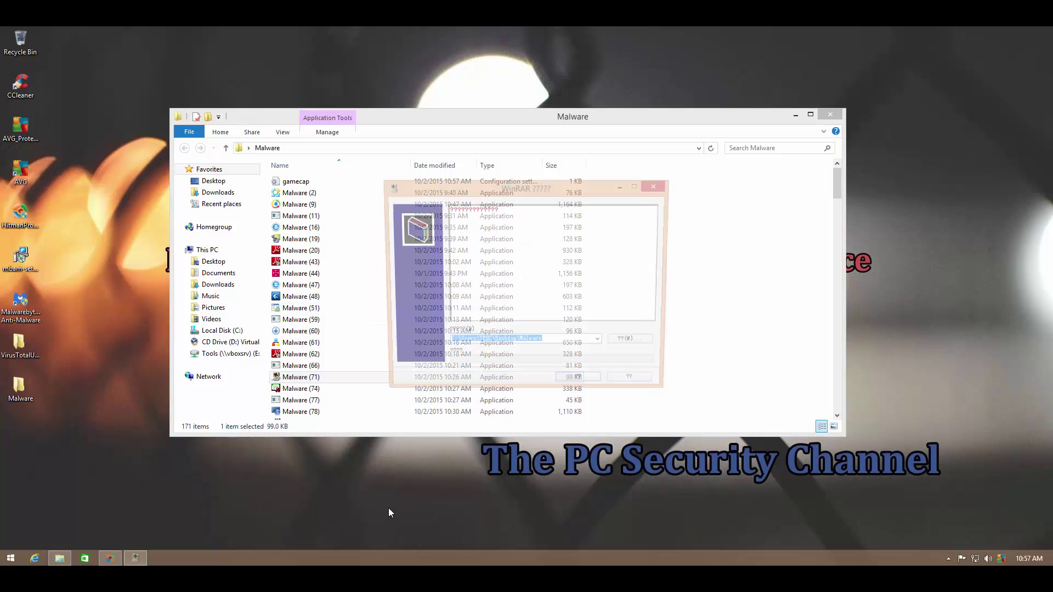
left_click(580, 382)
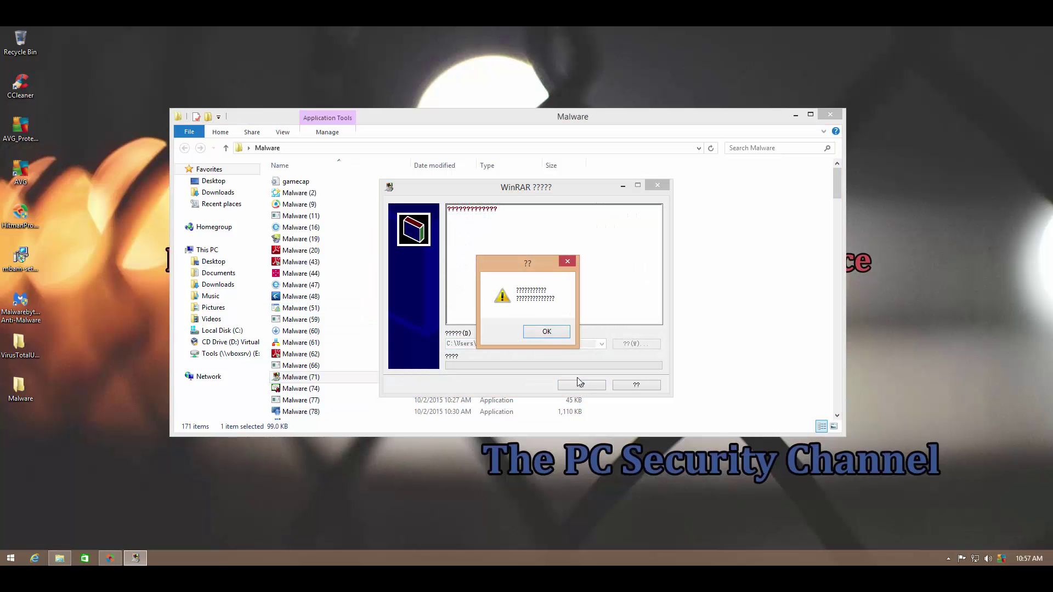
left_click(551, 331)
Run the samples Malware (77), (74), (95), (104) and (126) from the Malware folder.
left_click(302, 400)
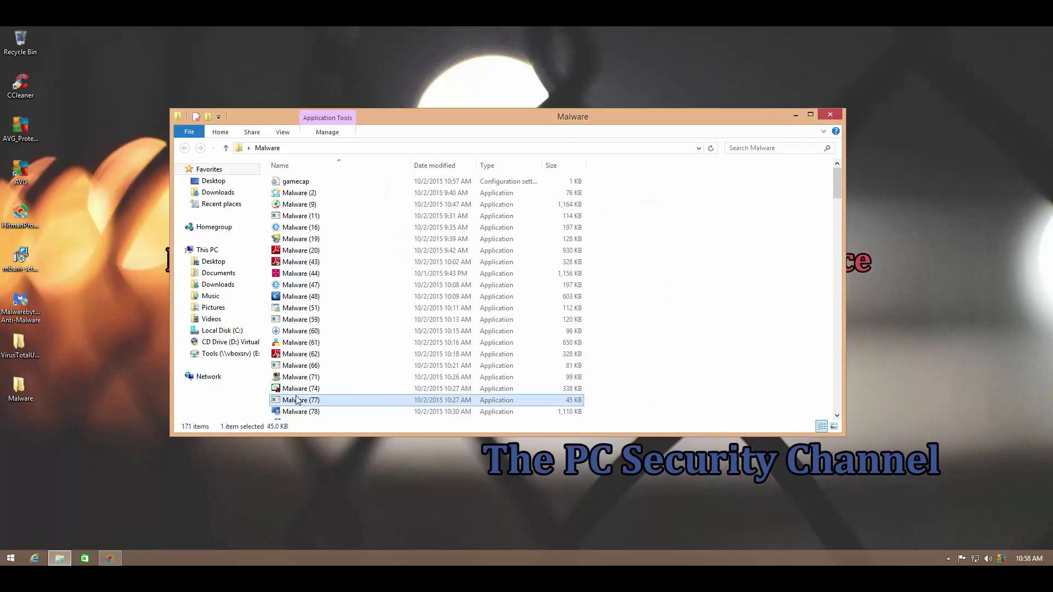
left_click(305, 389)
scroll(306, 392, "down", 1)
scroll(305, 393, "down", 1)
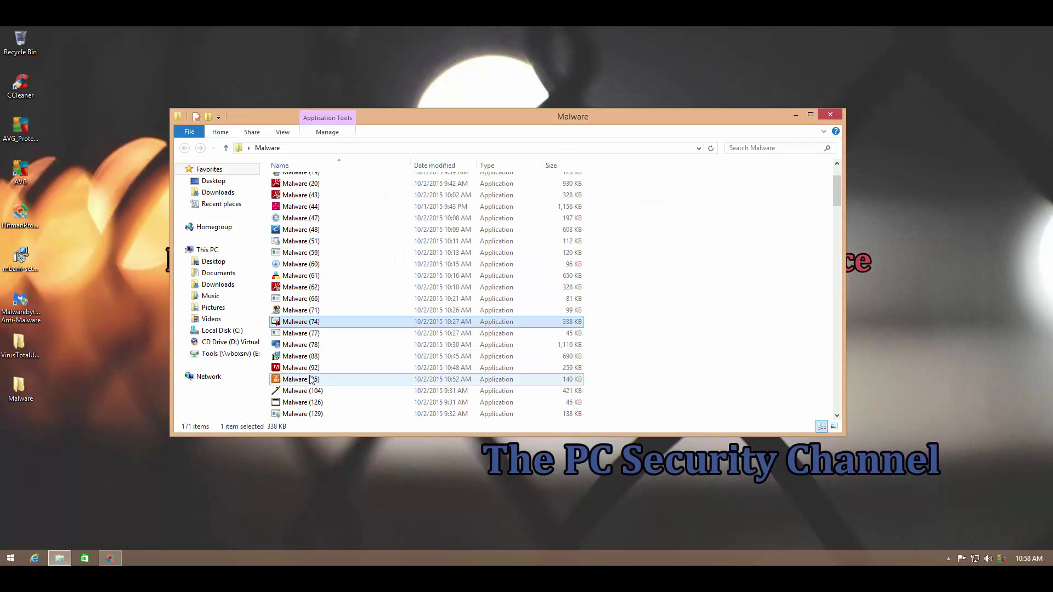
double_click(306, 382)
double_click(305, 390)
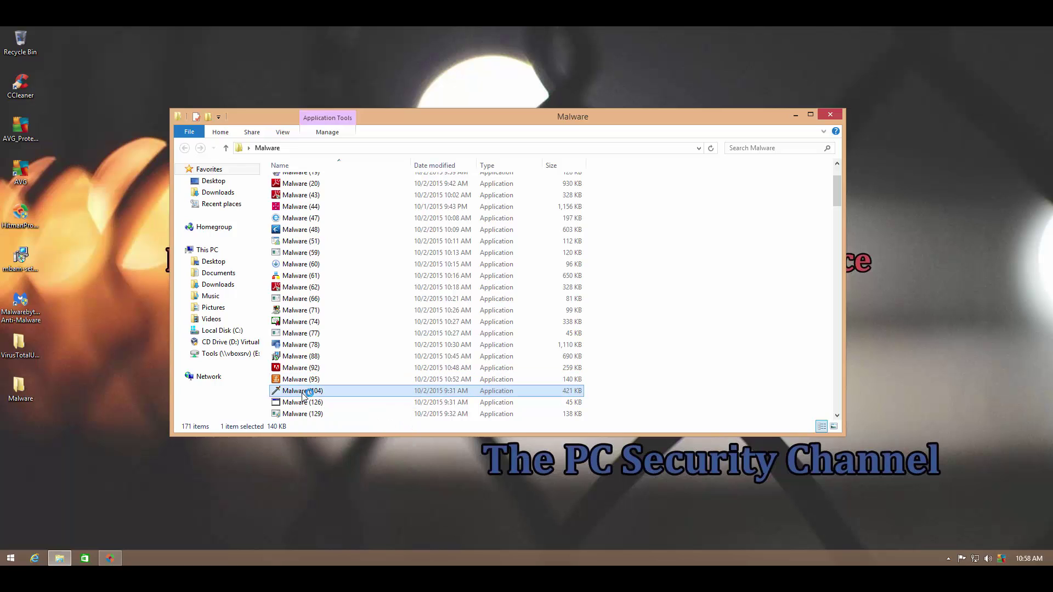
double_click(302, 401)
Open Task Manager and examine the apps, background processes and Windows processes that are running.
right_click(284, 559)
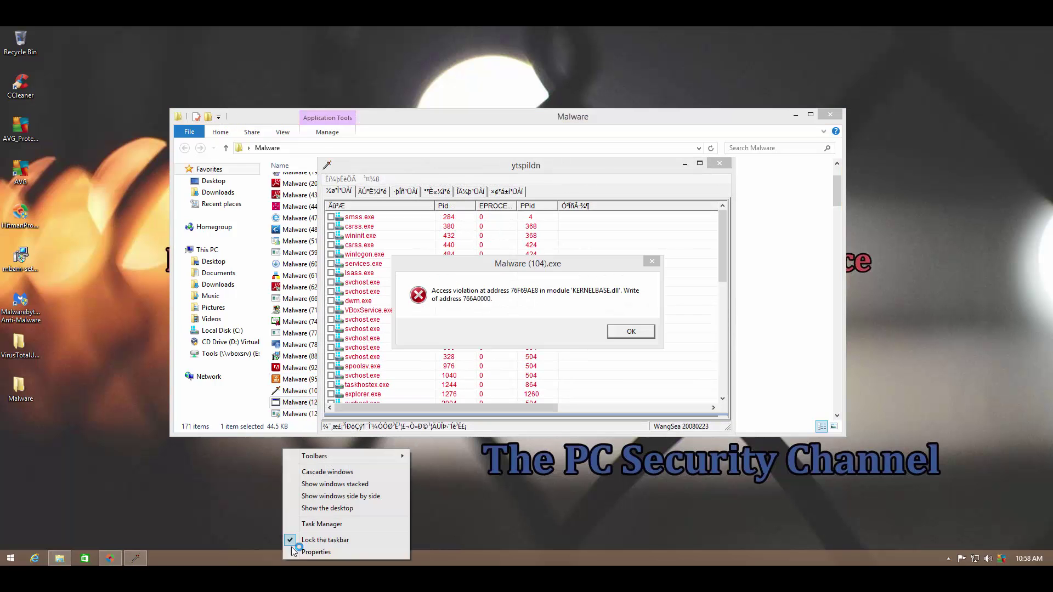
left_click(305, 523)
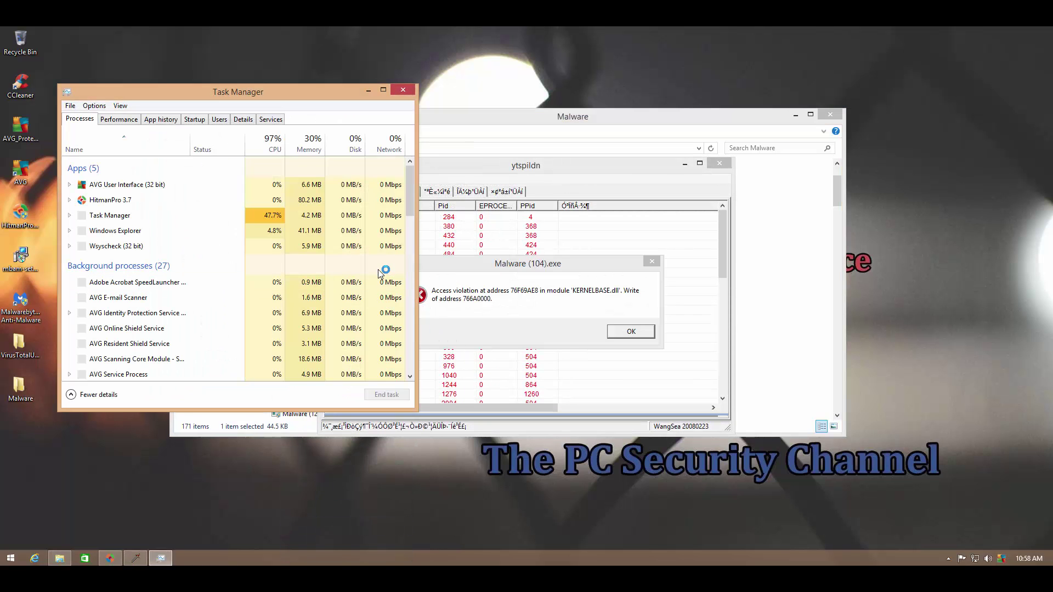
scroll(285, 262, "down", 8)
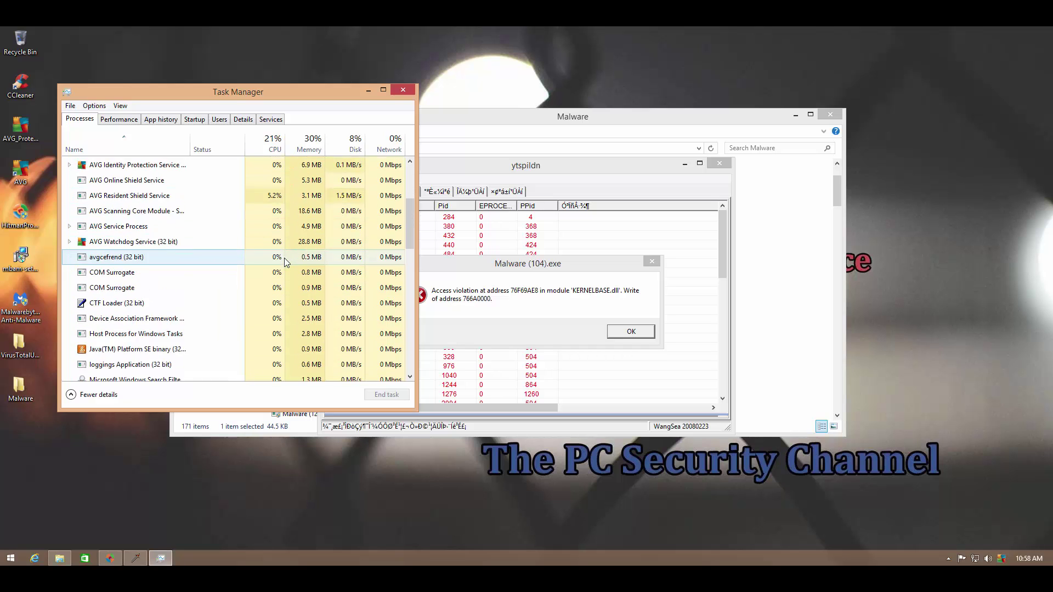
scroll(284, 262, "down", 10)
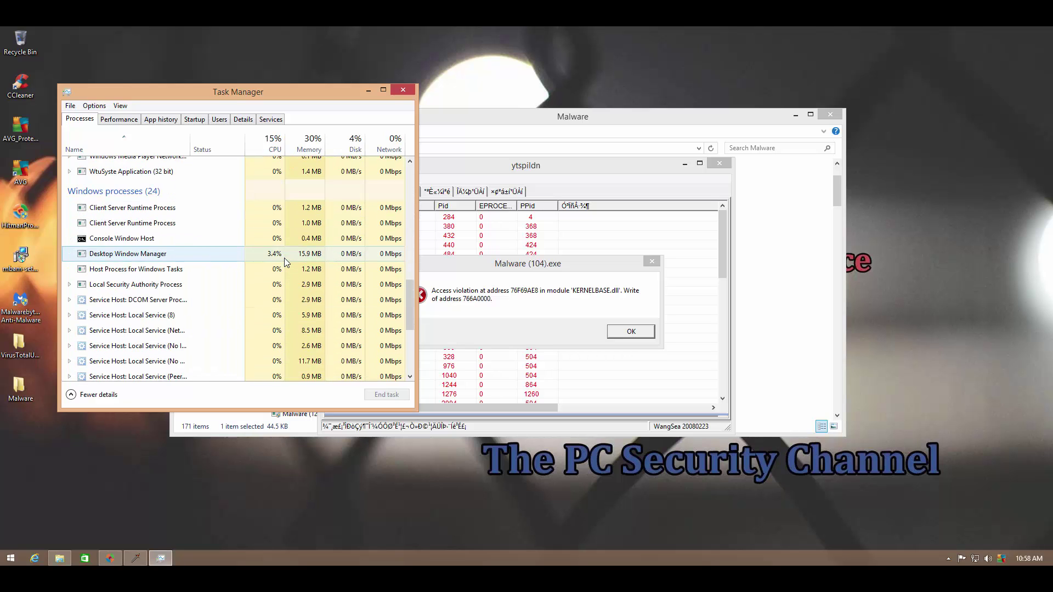
Try to close HitmanPro, and dismiss the Malware (104).exe error and the Task Manager window.
right_click(113, 557)
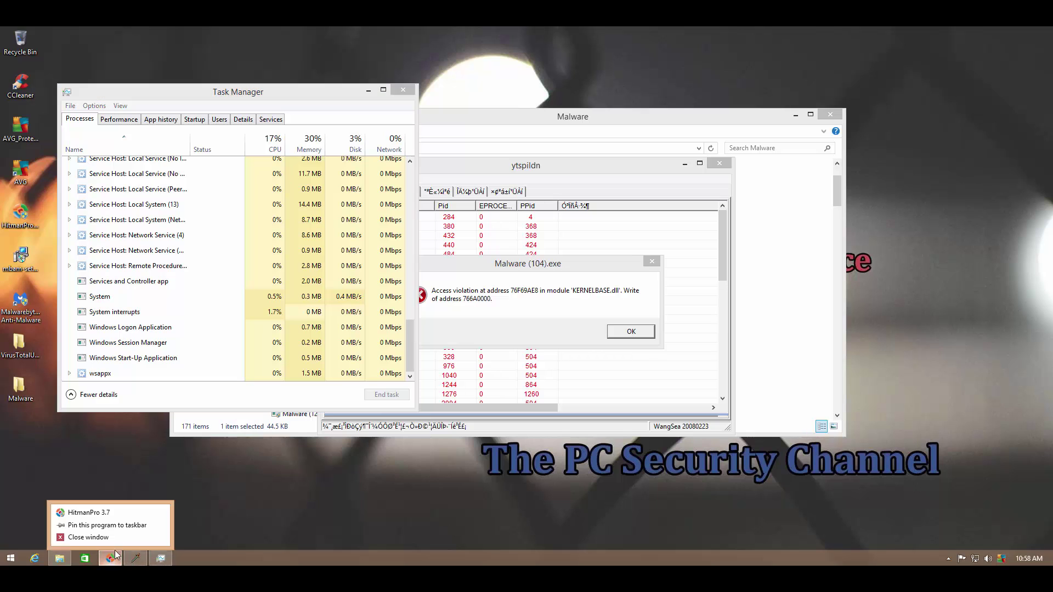
left_click(114, 535)
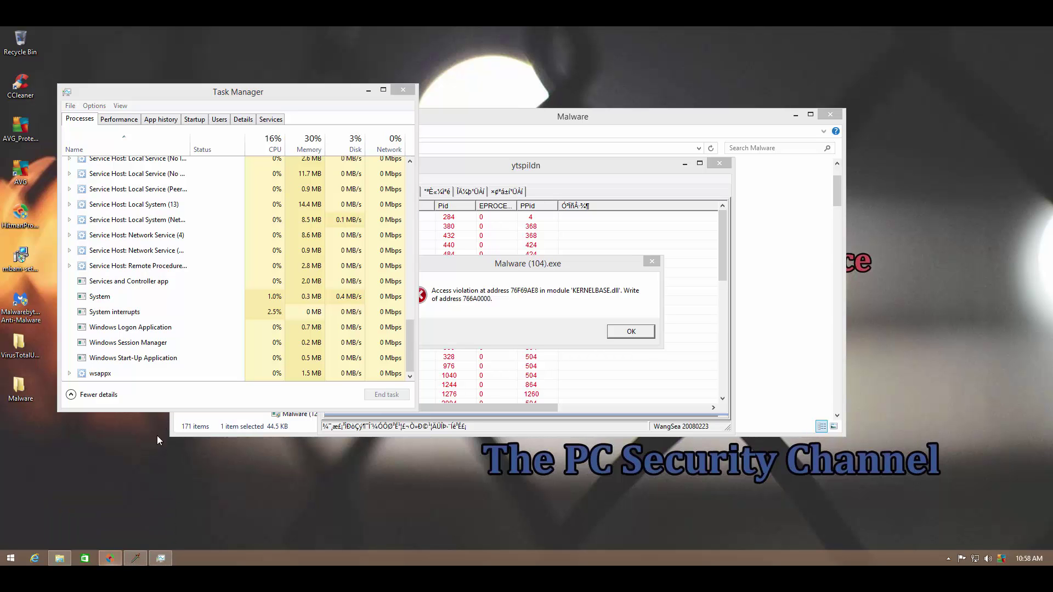
left_click(620, 332)
left_click(410, 93)
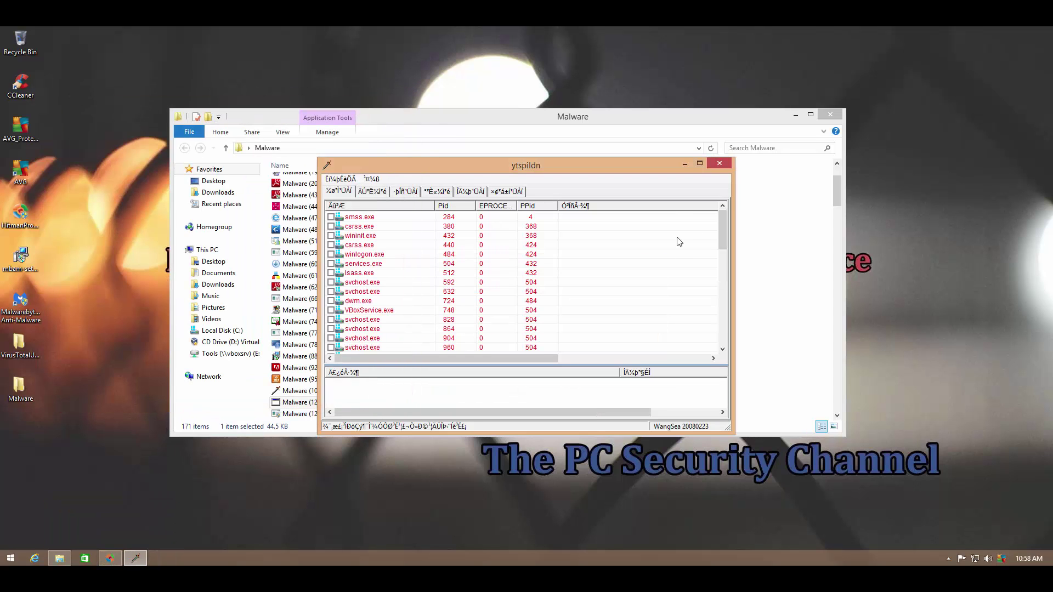
Return to the Malware folder and run Malware (130), (135) and (149), allowing Malware (130).exe to make changes.
left_click(295, 380)
scroll(296, 379, "down", 2)
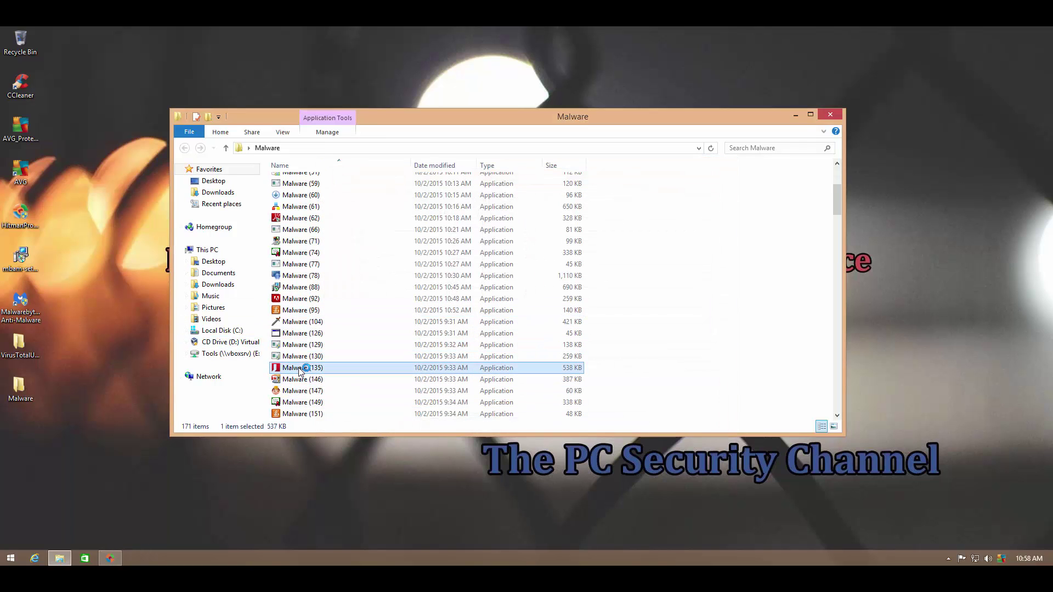
left_click(301, 357)
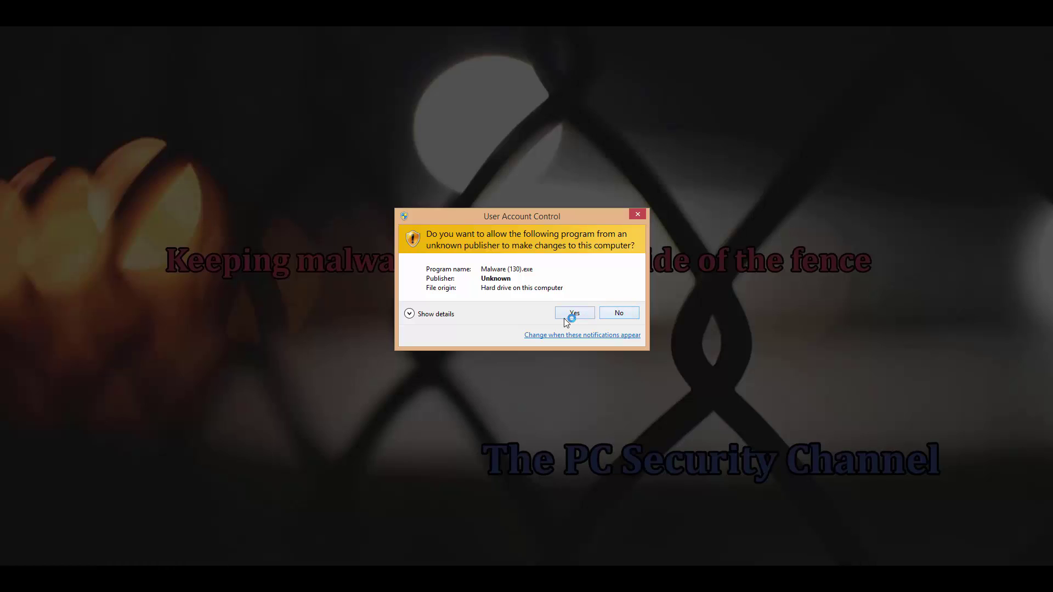
left_click(571, 314)
left_click(302, 381)
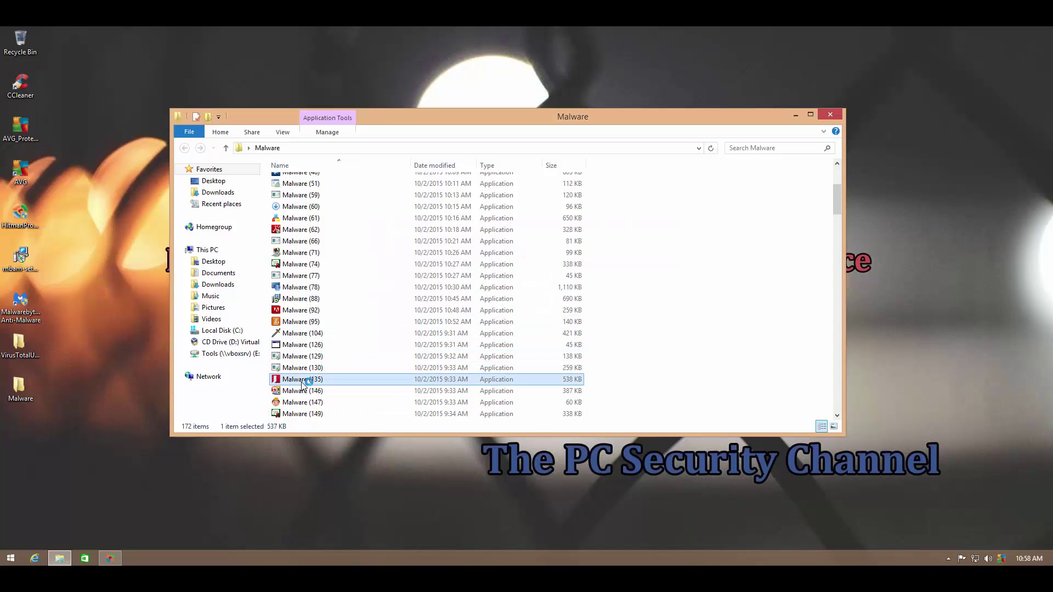
scroll(302, 384, "down", 2)
left_click(291, 346)
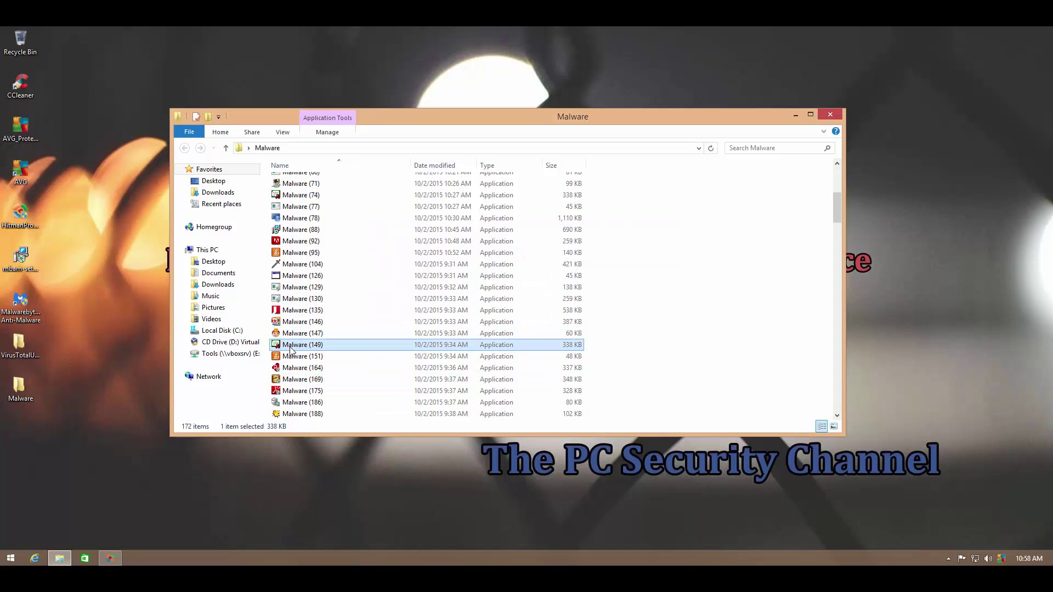
Run the samples Malware (151), (164), (175) and (186), allowing Malware (164) to make changes.
left_click(294, 357)
left_click(294, 370)
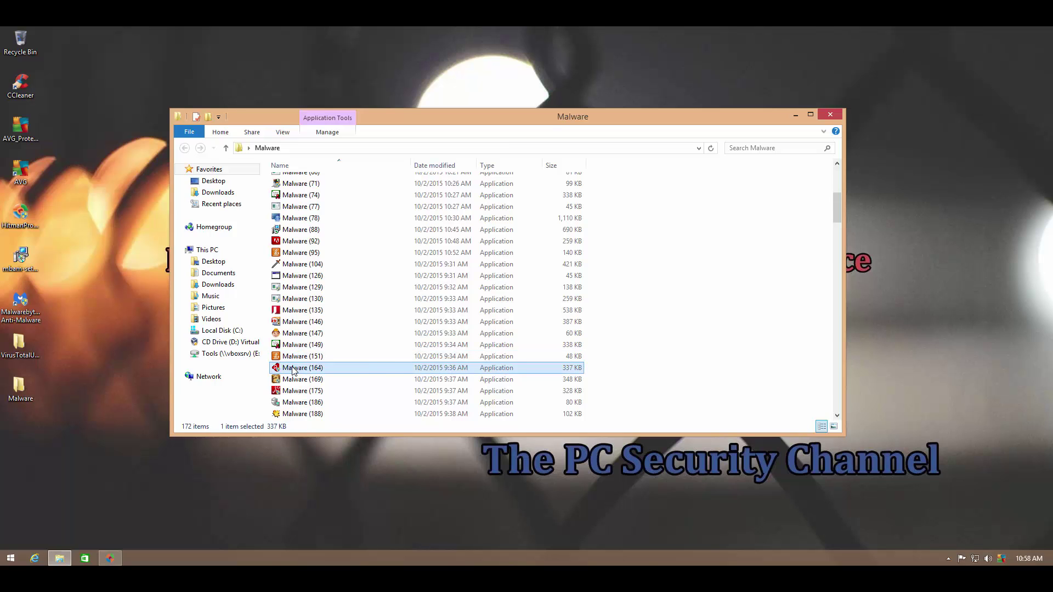
double_click(294, 370)
left_click(575, 313)
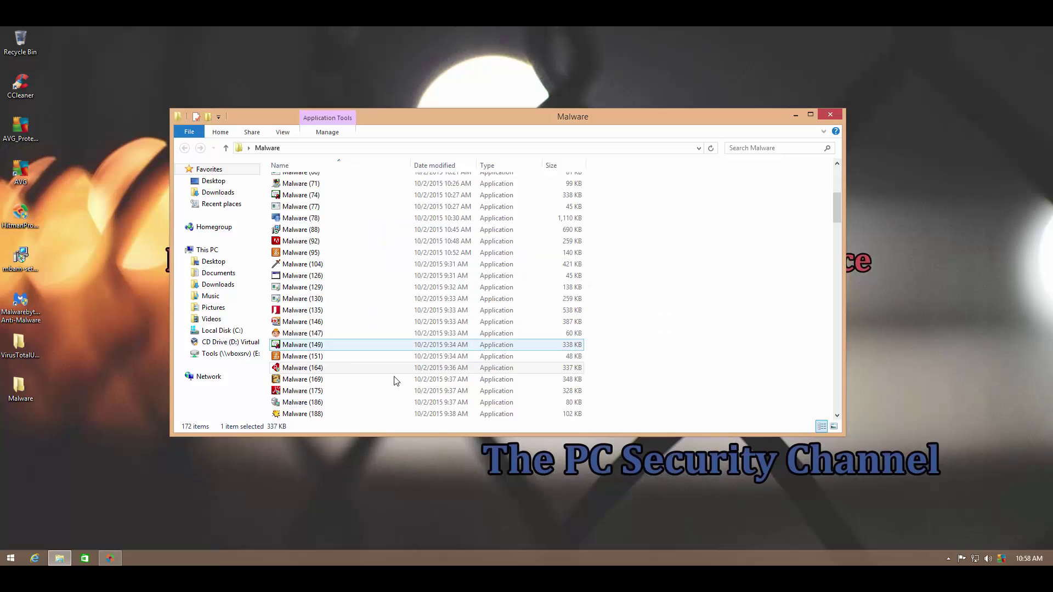
left_click(302, 392)
scroll(302, 395, "down", 1)
double_click(309, 370)
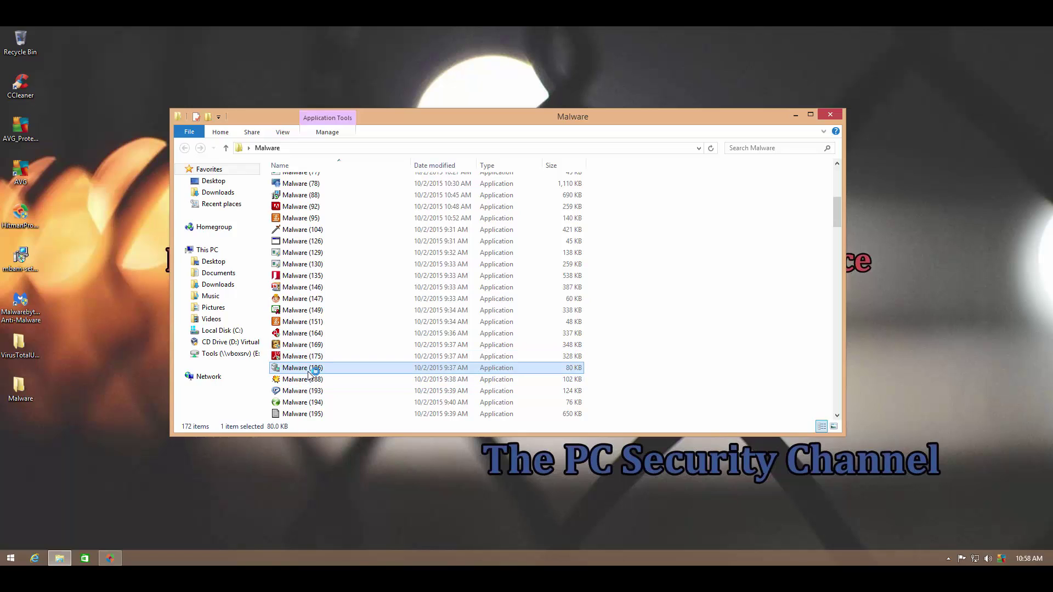
Run the samples Malware (188), (193), (194), (195) and (204) from the Malware folder.
left_click(310, 381)
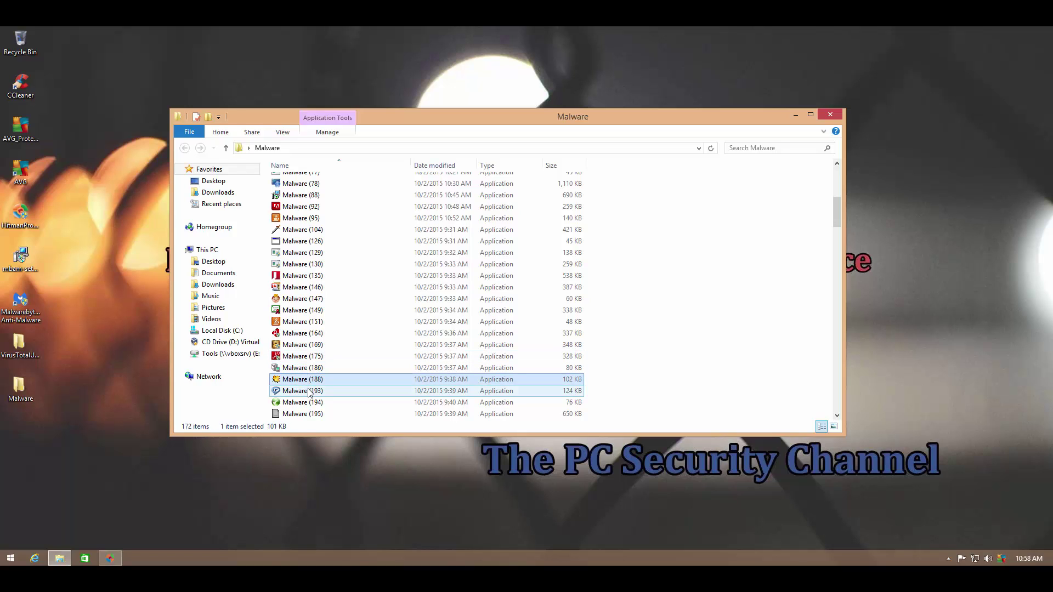
double_click(309, 391)
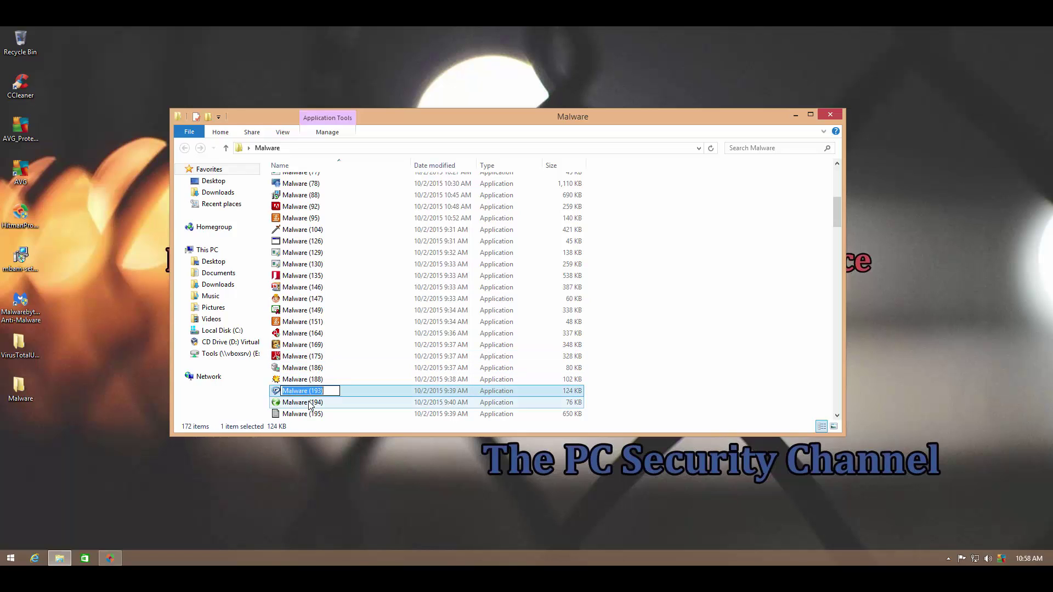
double_click(309, 402)
scroll(338, 397, "down", 2)
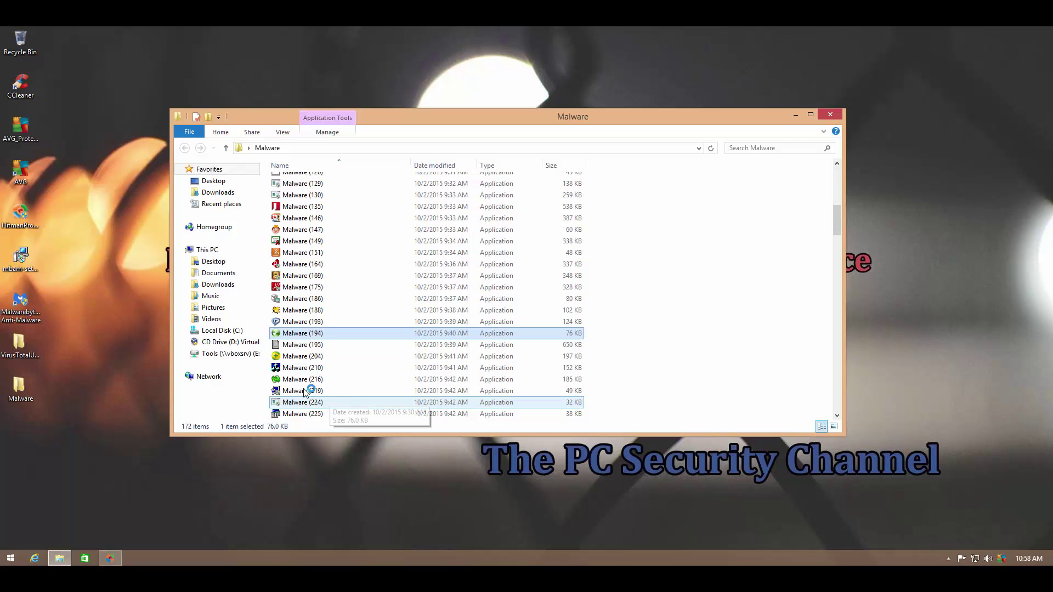
double_click(296, 346)
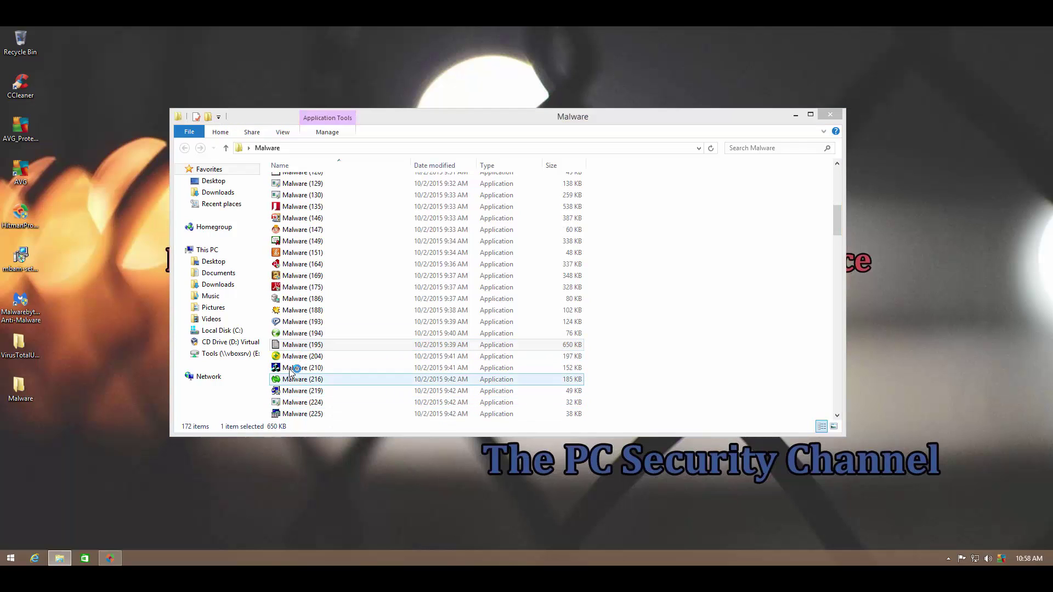
double_click(286, 357)
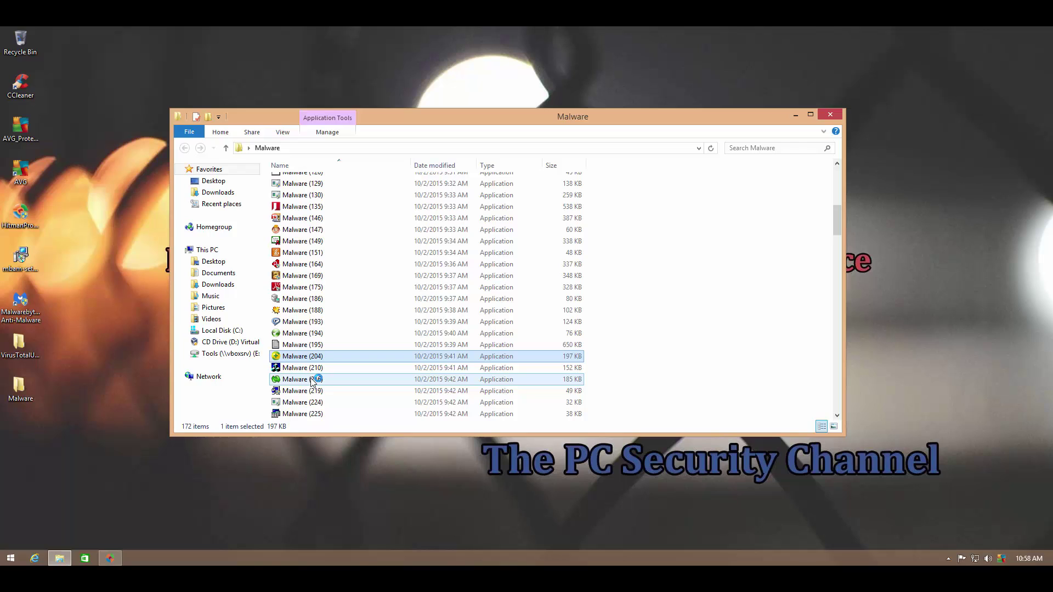
Run the samples Malware (210), (224), (243) and (261), dismissing the Program Compatibility Assistant for MSN Uninstall Progman.
key("Down")
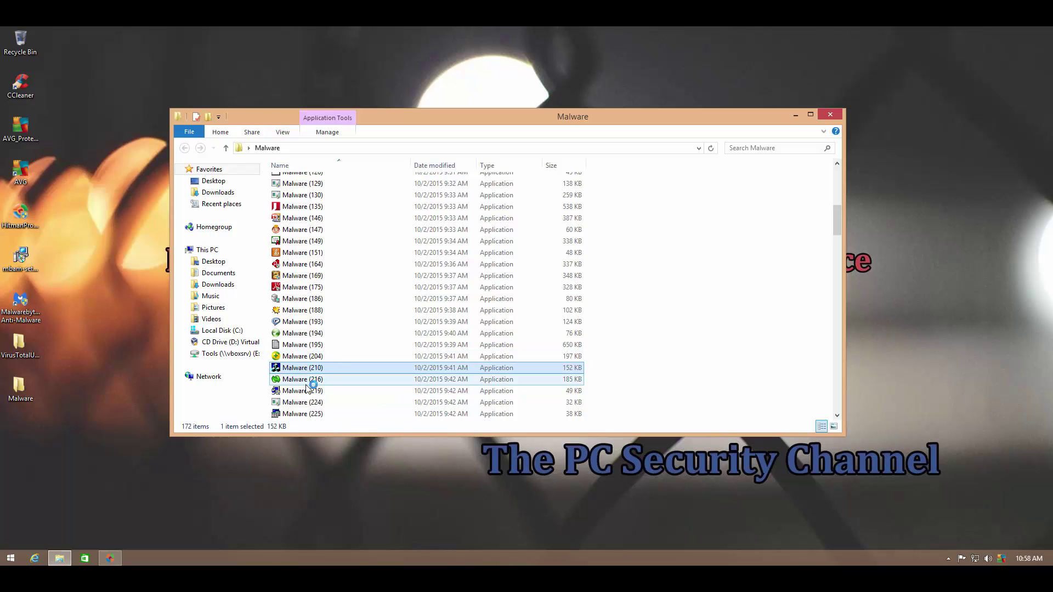
key("Down")
key("Up")
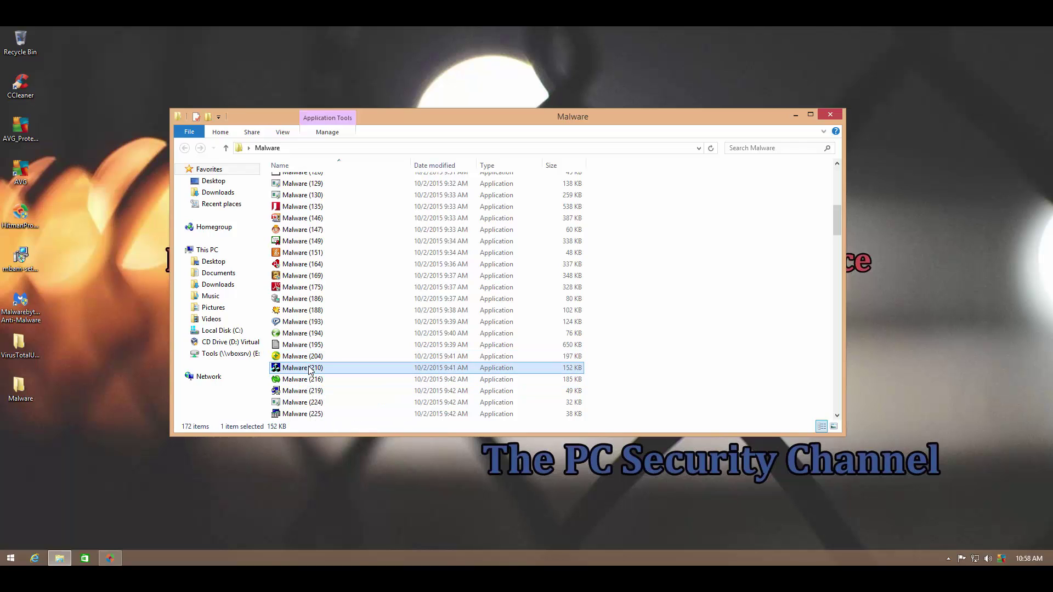
left_click(312, 357)
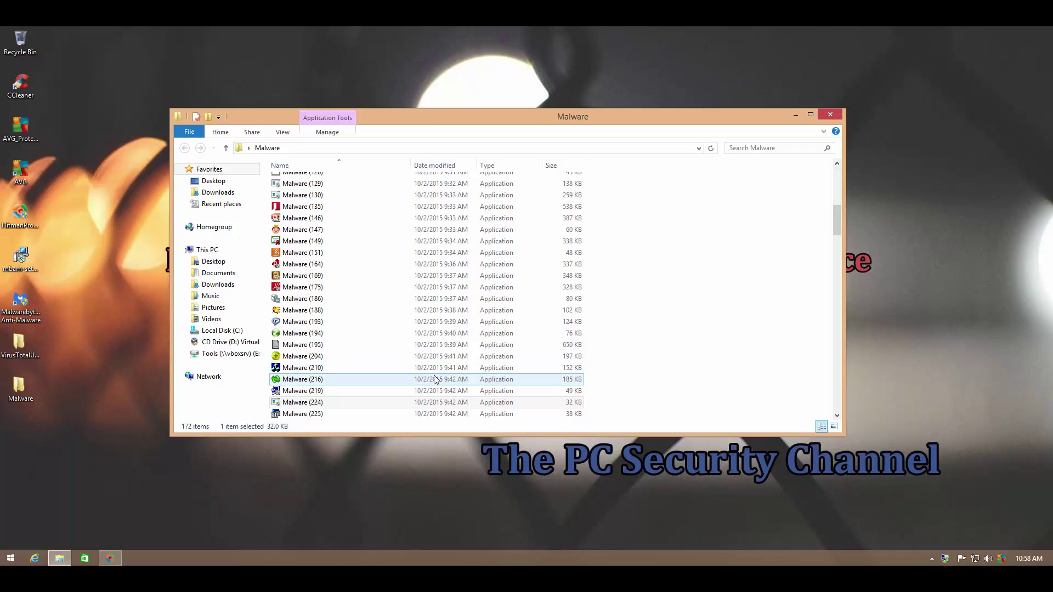
left_click(404, 368)
scroll(404, 368, "down", 3)
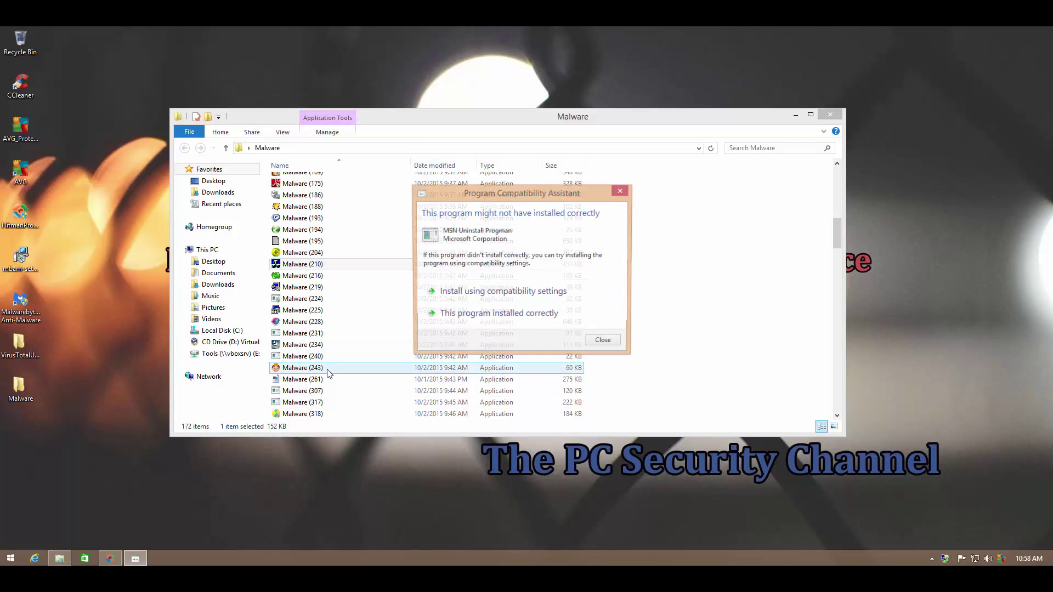
left_click(601, 344)
left_click(326, 368)
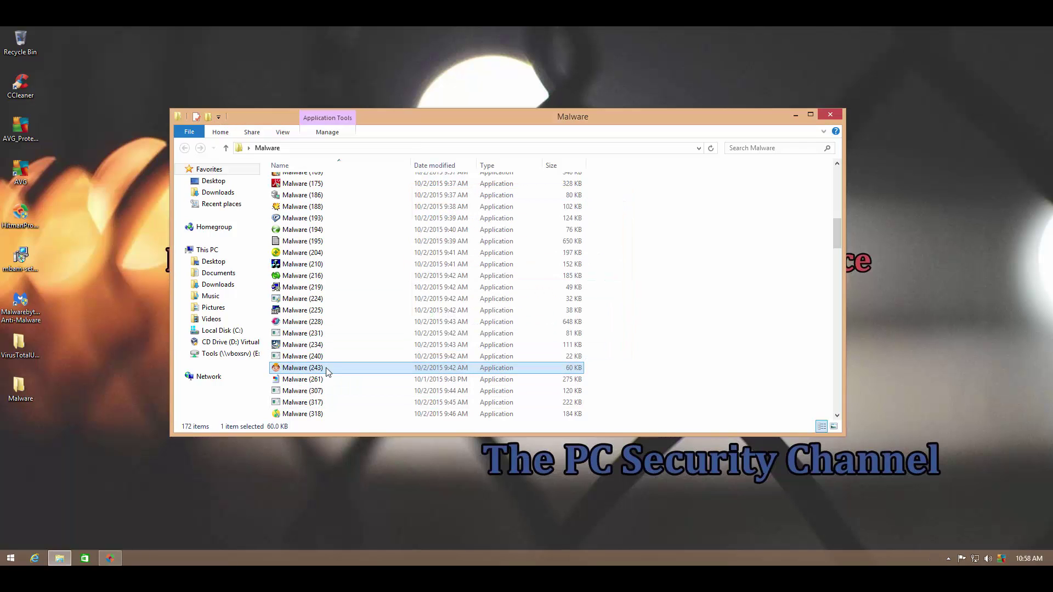
double_click(313, 380)
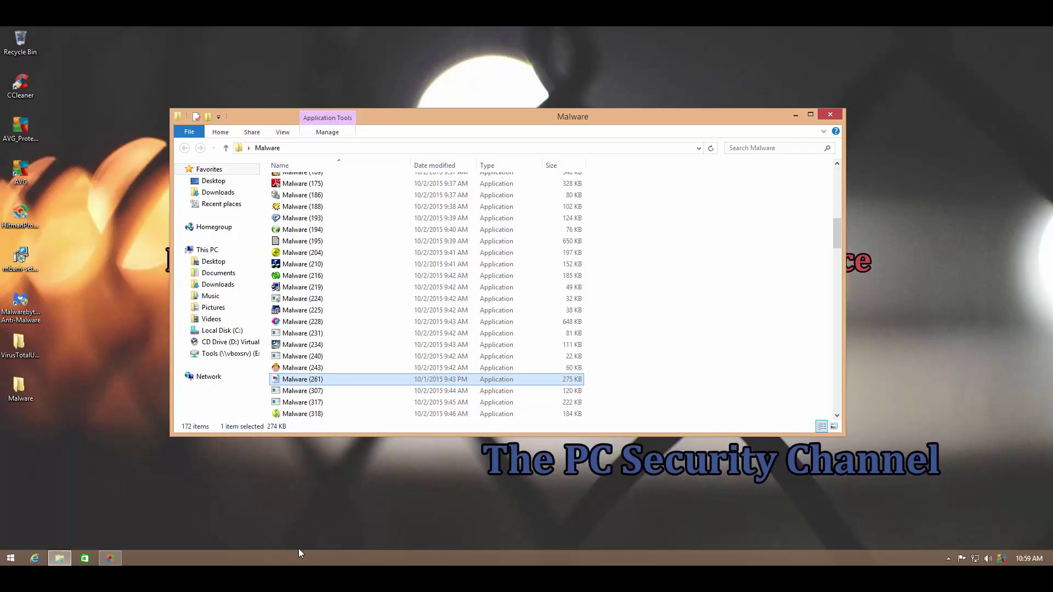
Open Task Manager, examine the running apps and background processes for active malware, and close it.
right_click(298, 548)
left_click(317, 522)
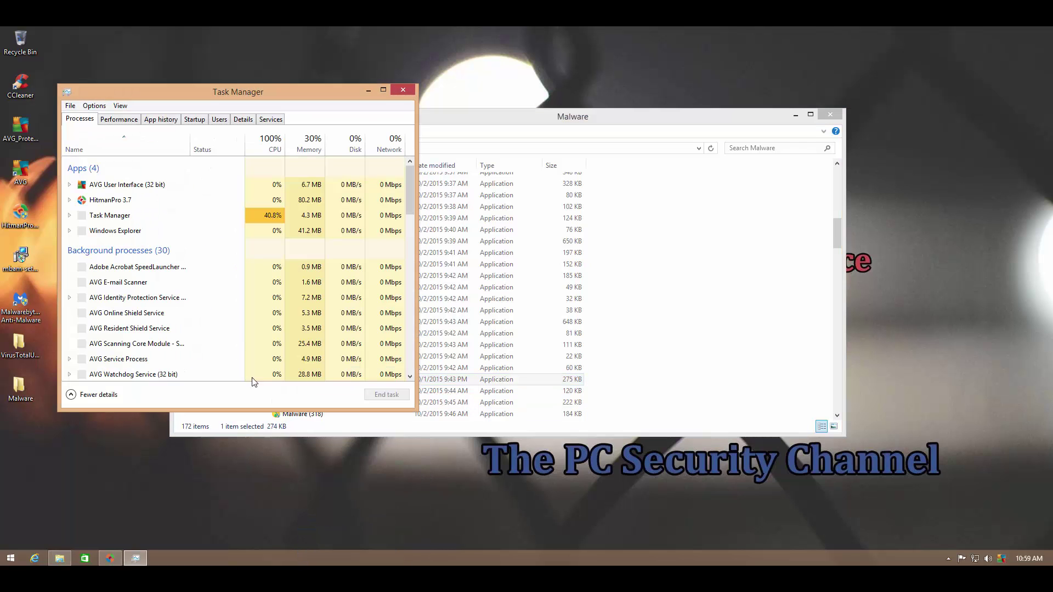
scroll(182, 225, "down", 3)
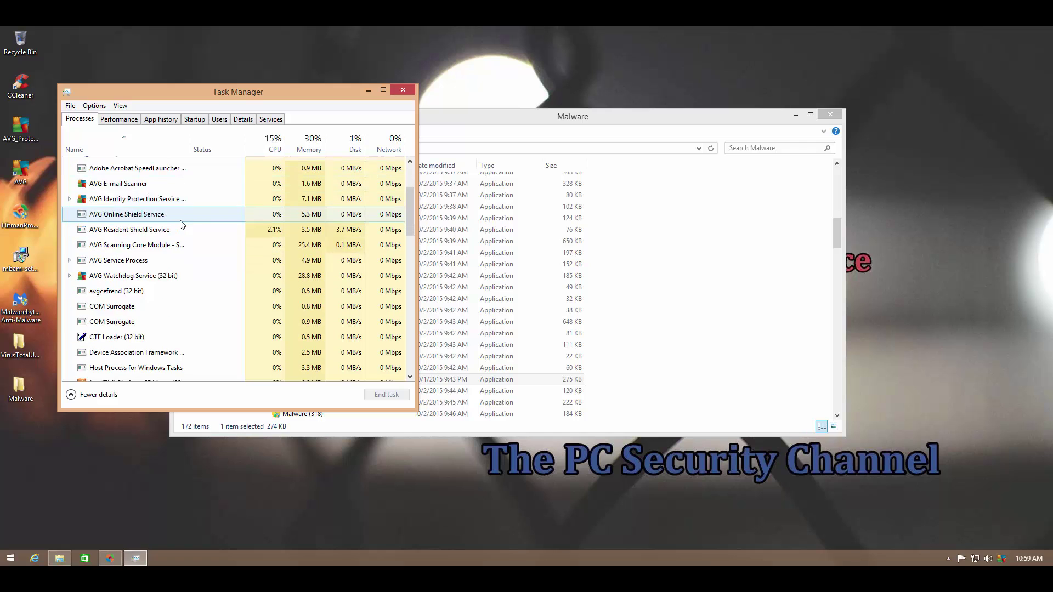
scroll(183, 225, "down", 6)
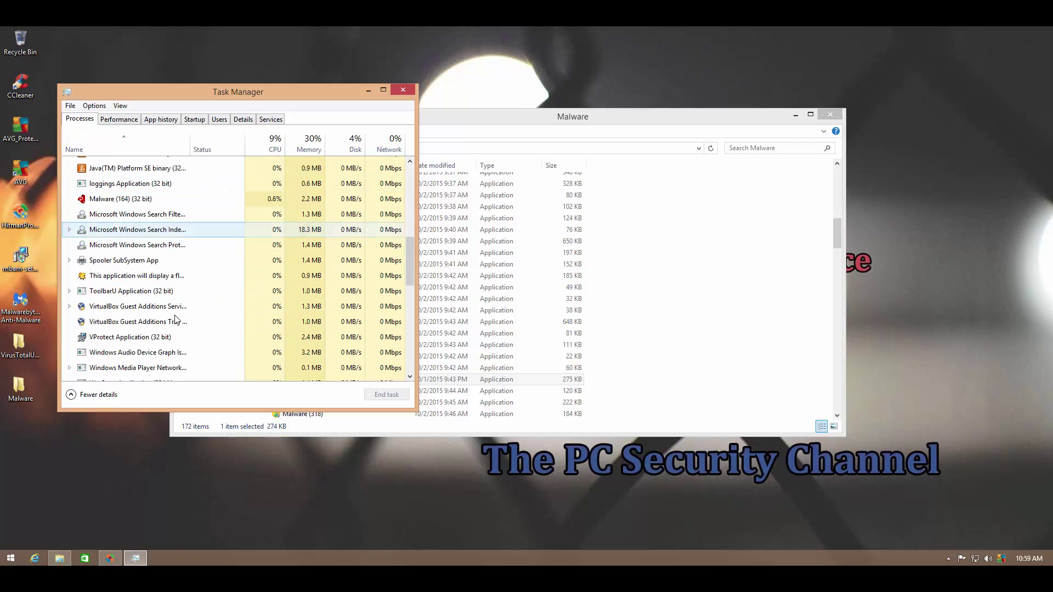
scroll(165, 353, "down", 1)
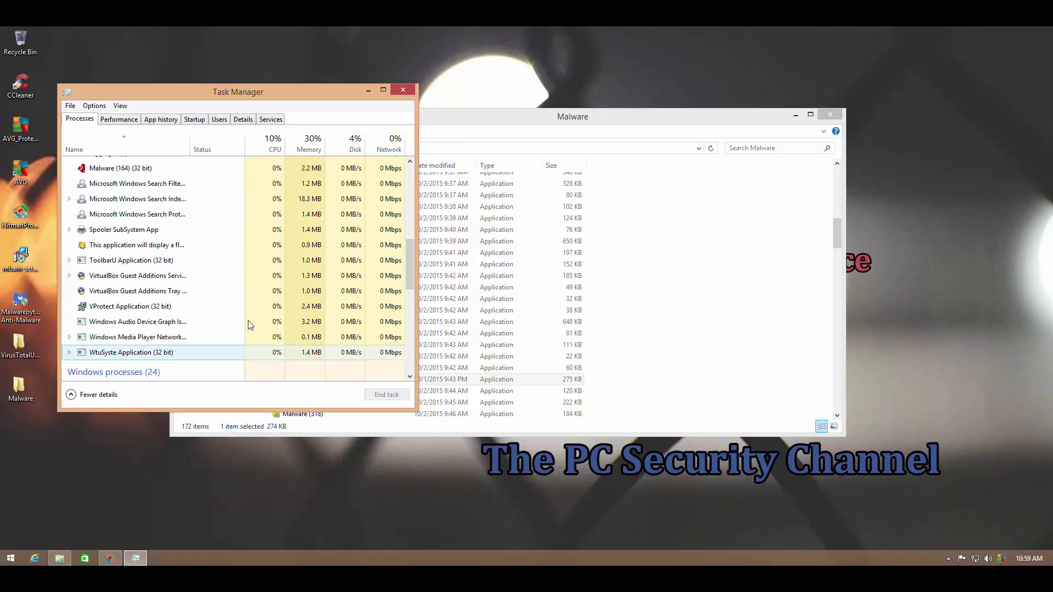
left_click(403, 91)
Run the samples Malware (307), (344) and (343), allowing Malware (344) and (343) to make changes.
left_click(339, 391)
scroll(335, 405, "down", 3)
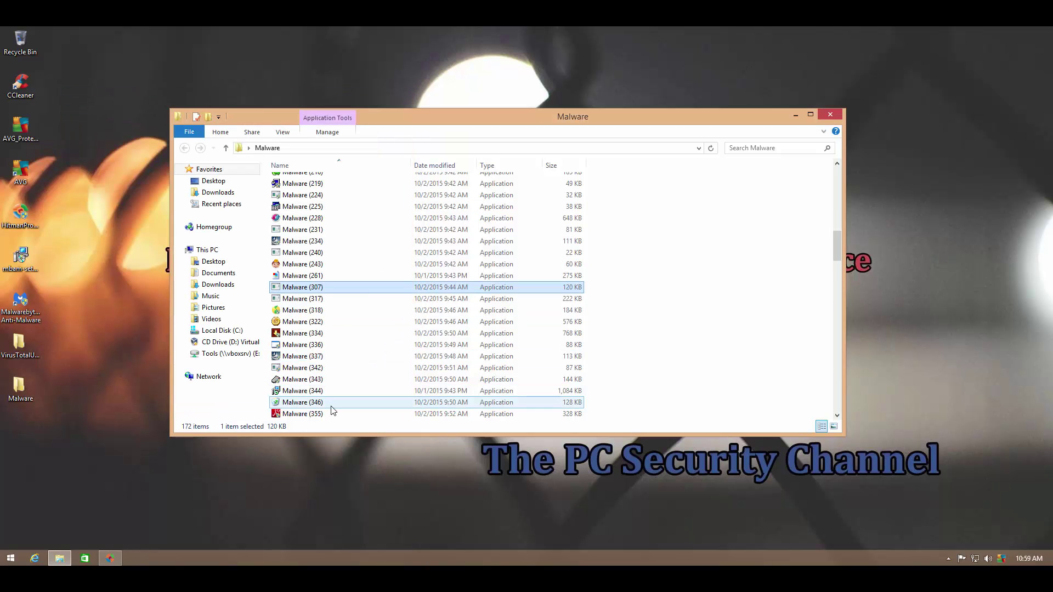
double_click(325, 390)
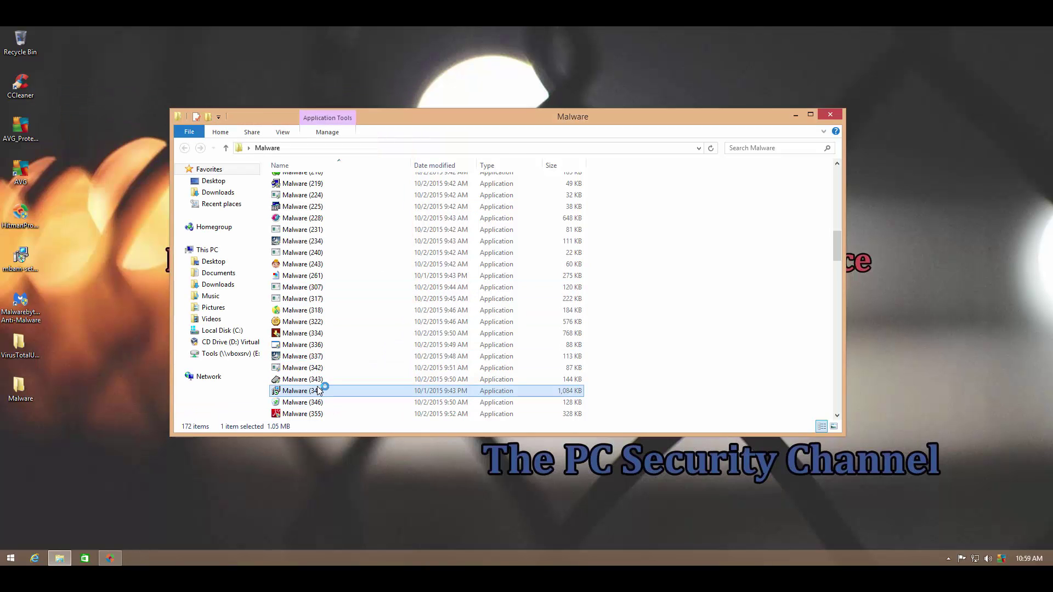
left_click(572, 310)
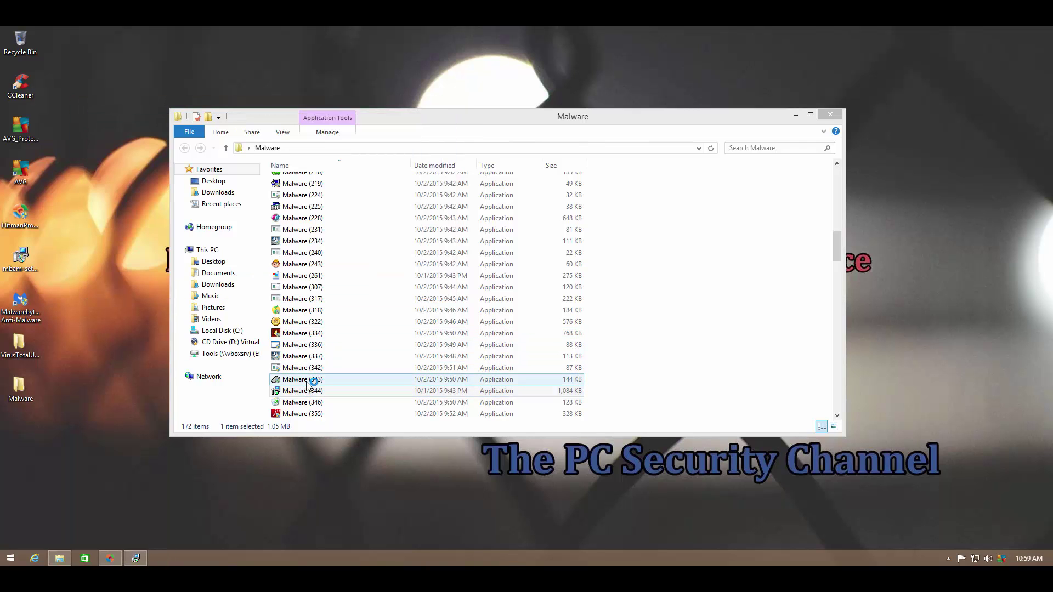
left_click(304, 379)
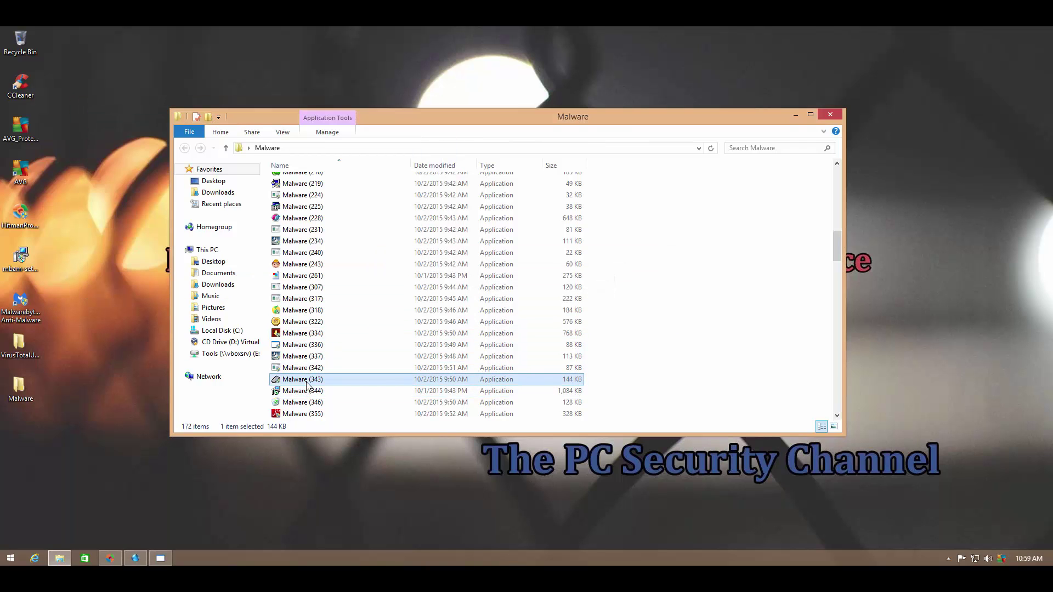
double_click(307, 384)
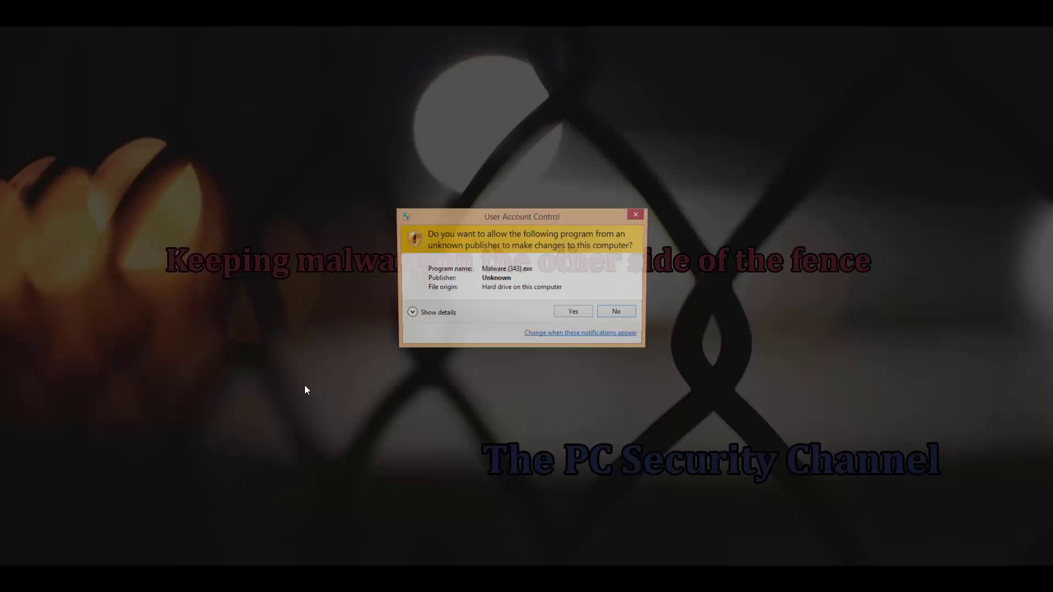
left_click(572, 308)
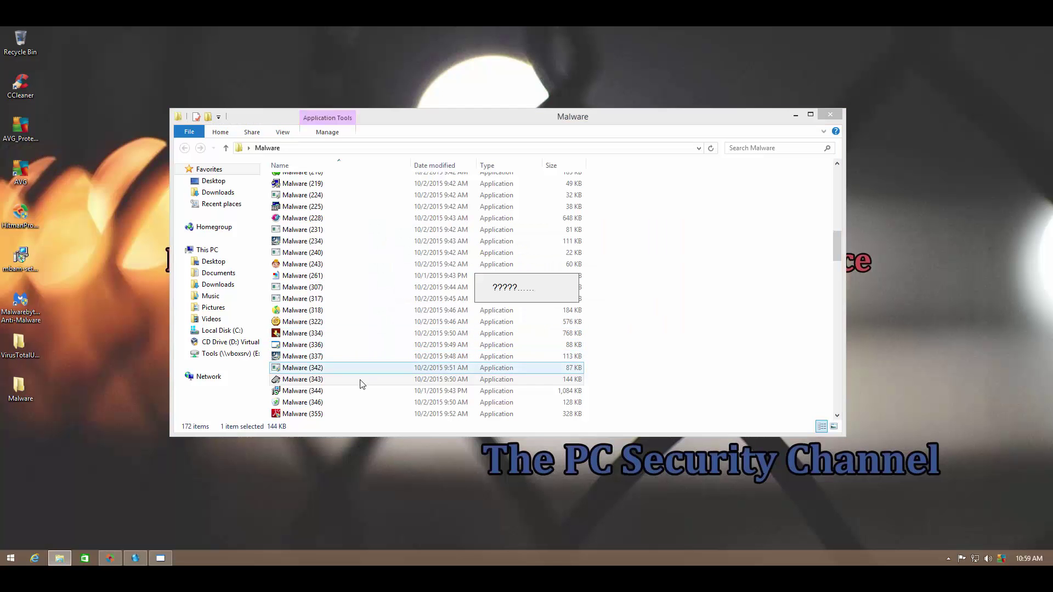
Run Malware (318), allowing it to make changes, as well as Malware (261), (420) and (428).
double_click(379, 310)
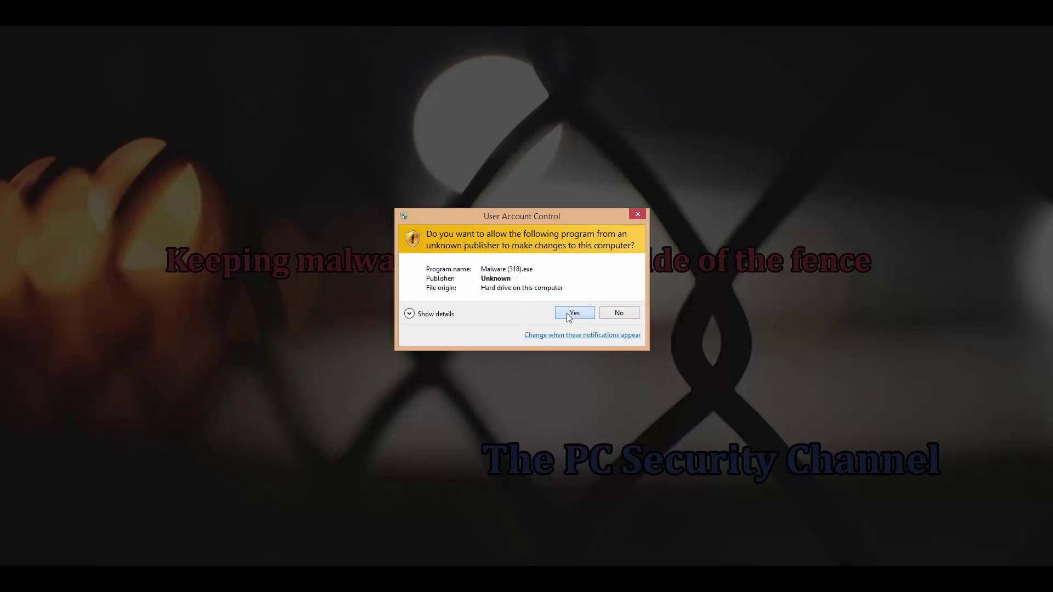
left_click(572, 310)
left_click(311, 276)
scroll(337, 308, "down", 6)
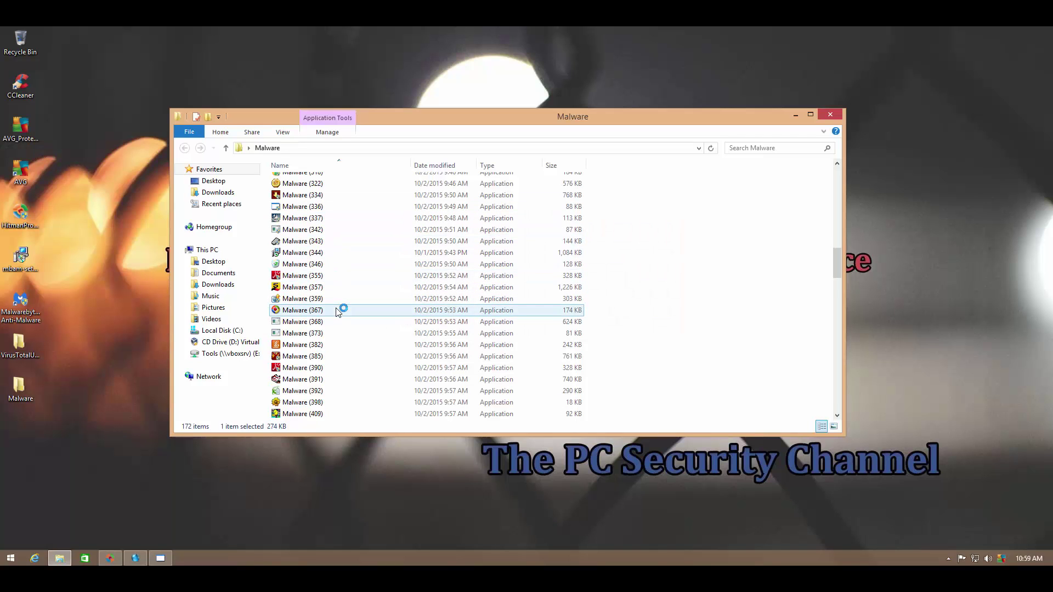
double_click(307, 356)
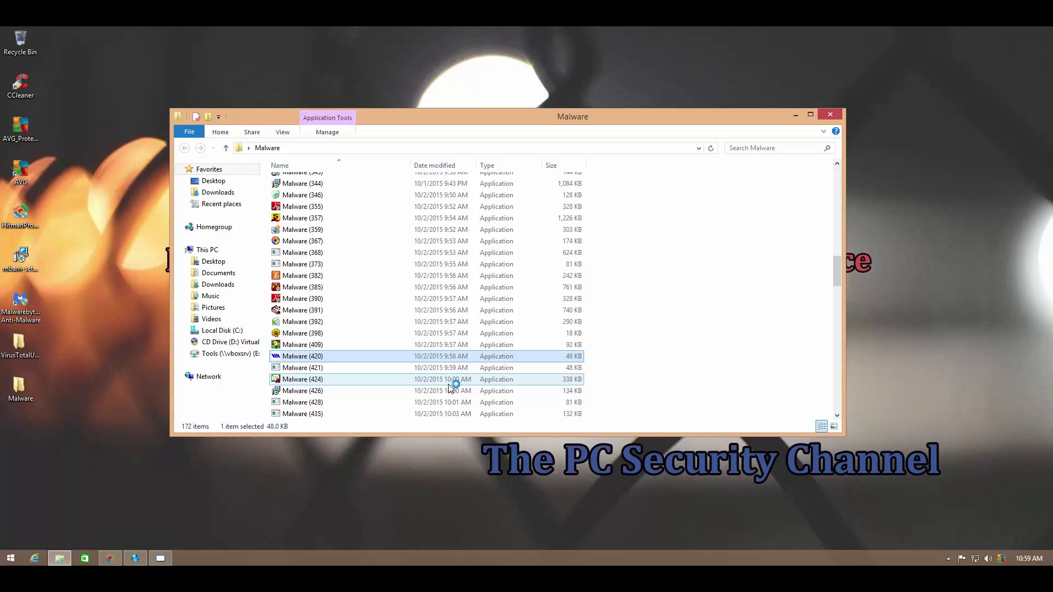
double_click(400, 406)
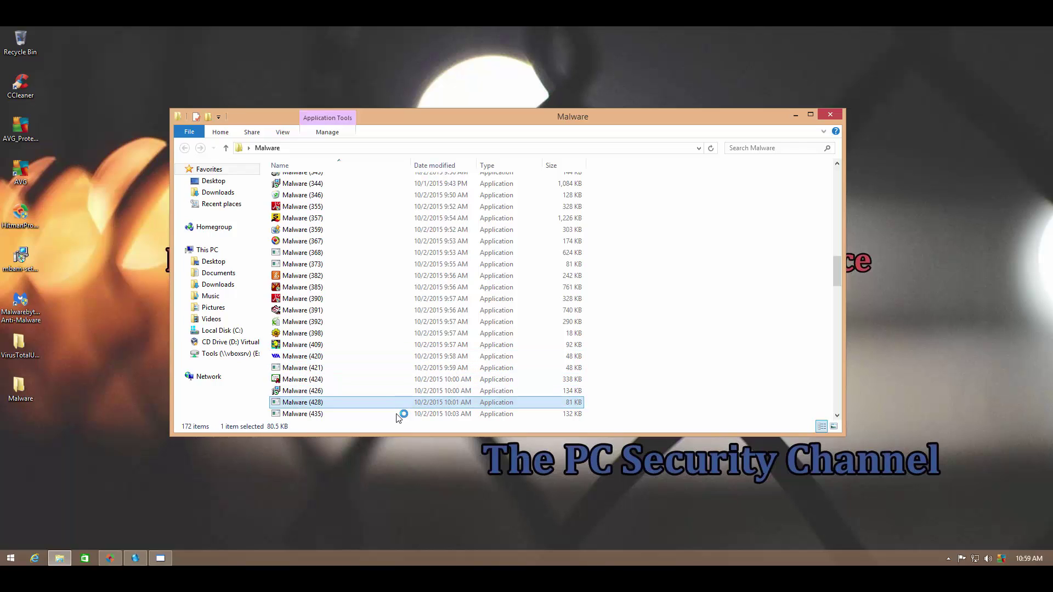
Run the samples Malware (453), (452), (447) and (457), dismissing the app compatibility message.
scroll(396, 413, "down", 3)
double_click(369, 379)
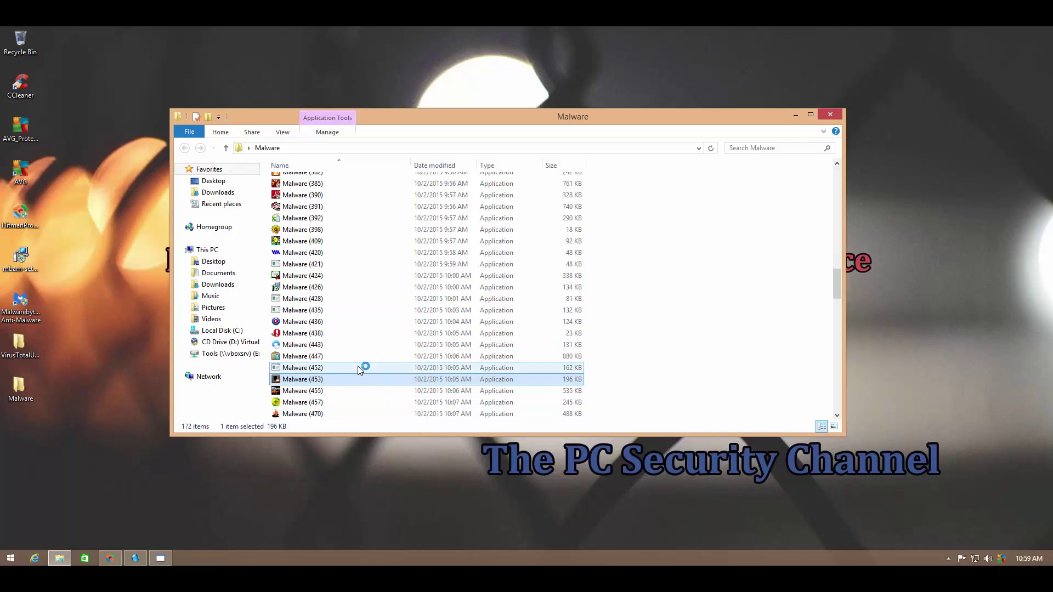
double_click(358, 367)
double_click(358, 356)
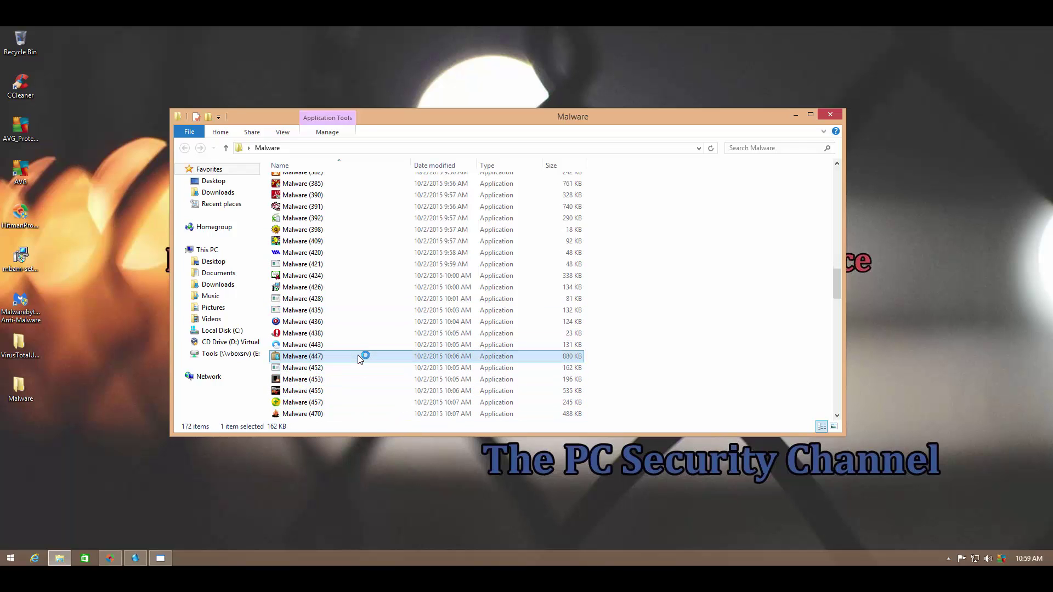
double_click(341, 405)
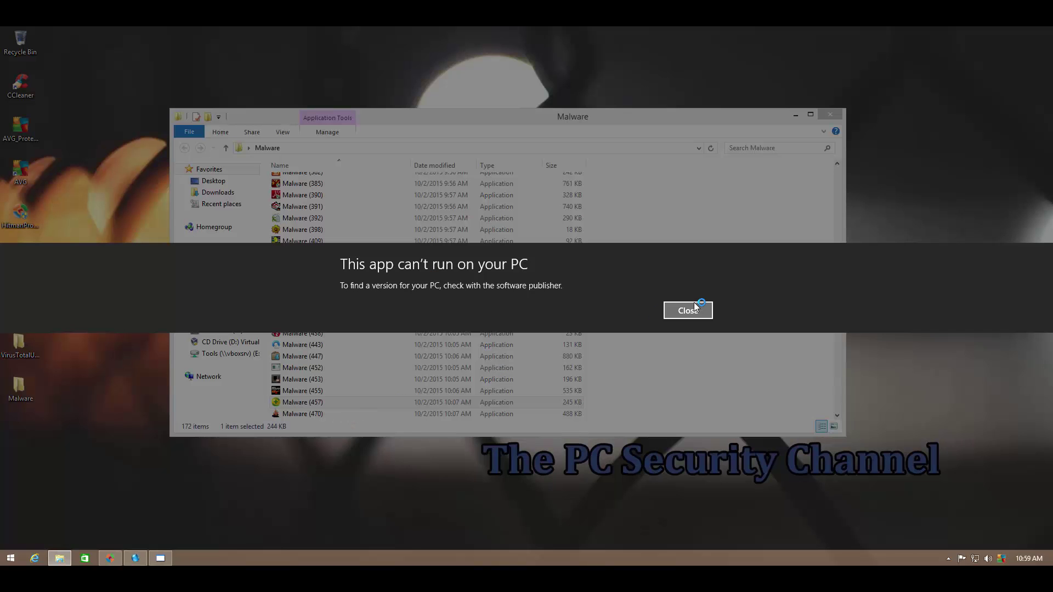
left_click(687, 310)
Run the samples Malware (470), (618) and (628), closing the open Keygen and TEAM HERITAGE windows.
left_click(336, 415)
scroll(362, 403, "down", 3)
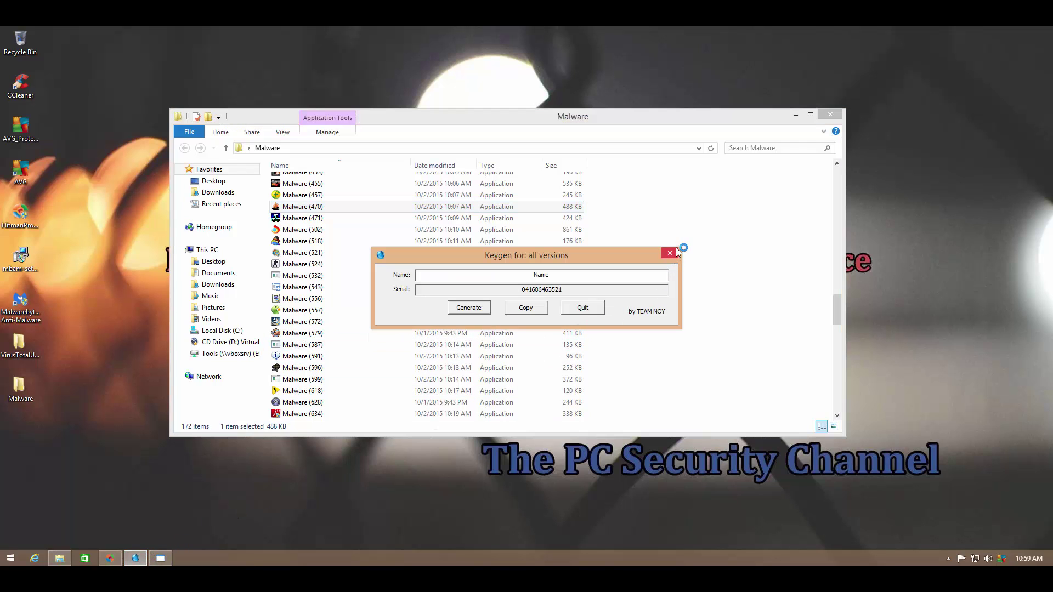
left_click(675, 250)
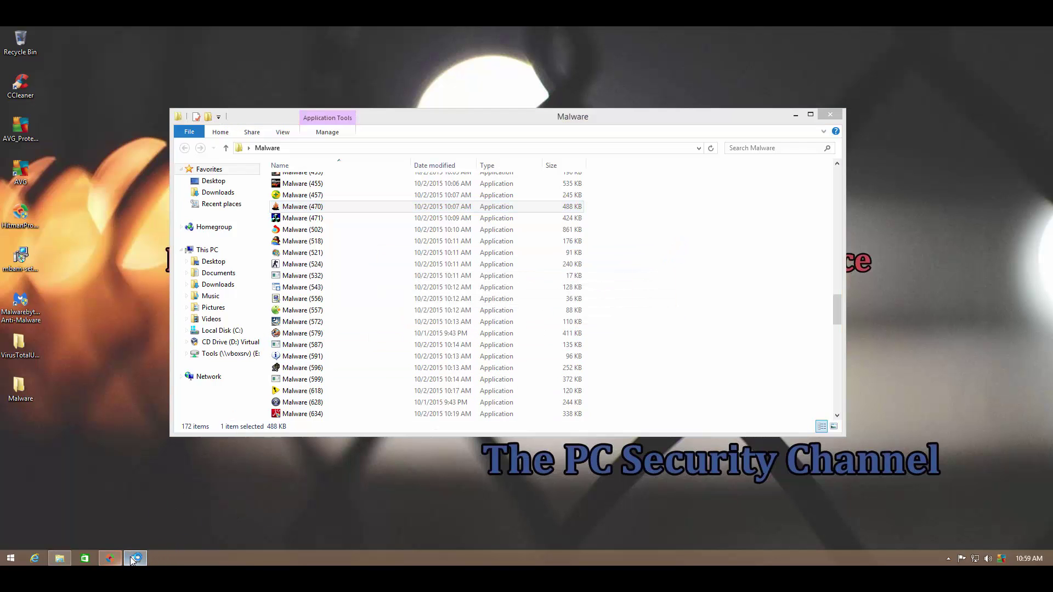
left_click(618, 272)
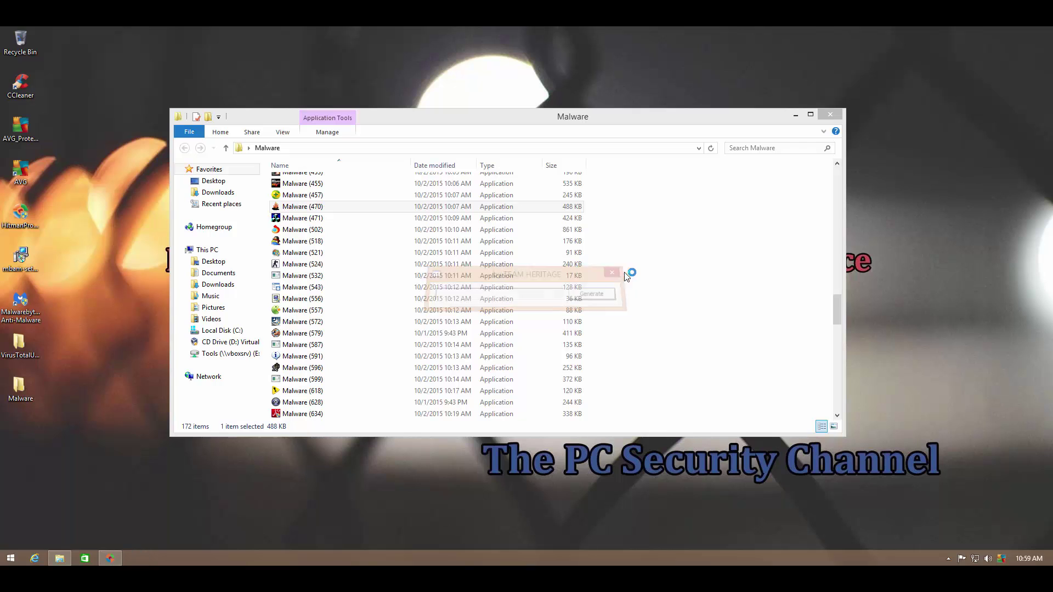
double_click(303, 392)
left_click(306, 402)
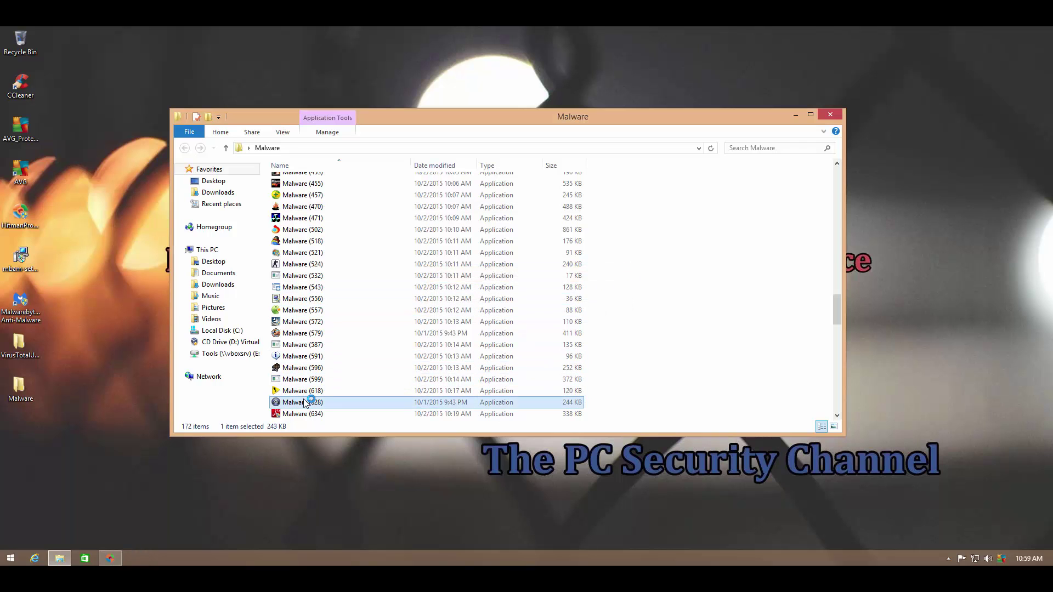
Run Malware (634), allowing it to make changes, as well as Malware (557) and (524).
double_click(305, 413)
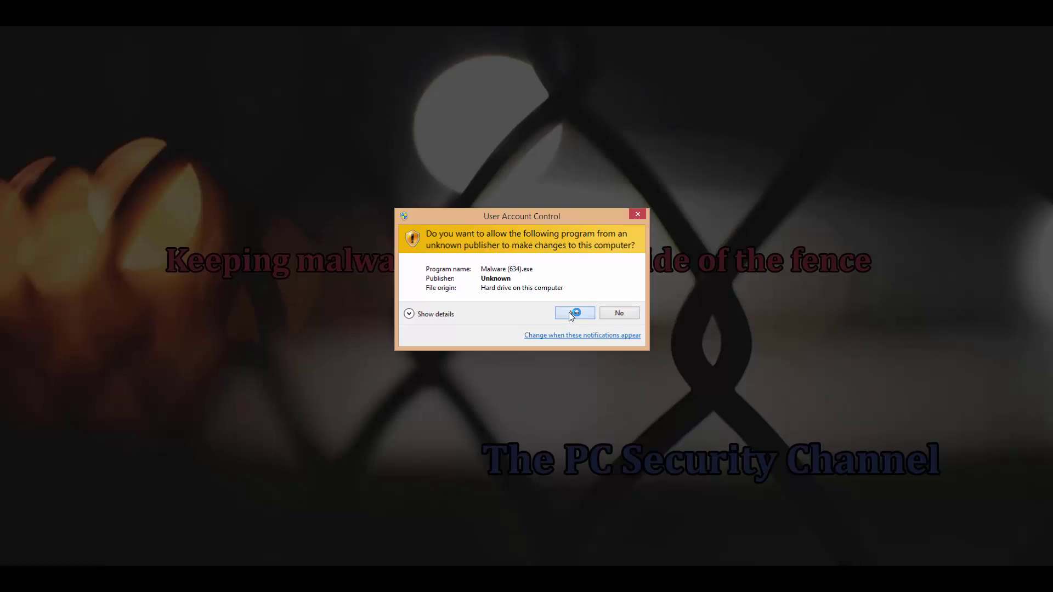
left_click(574, 313)
left_click(321, 312)
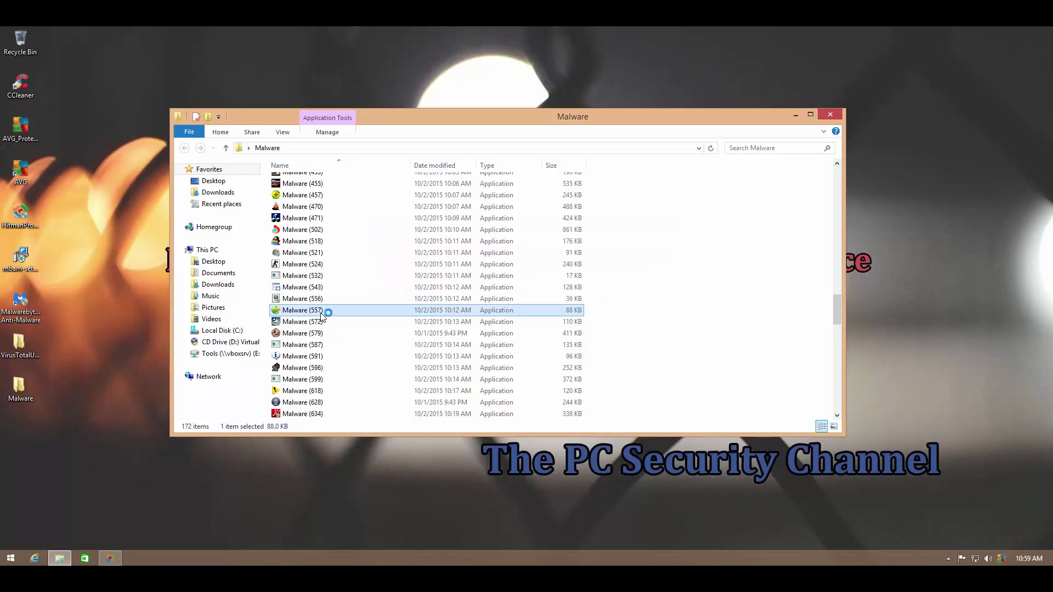
scroll(323, 285, "down", 2)
left_click(297, 195)
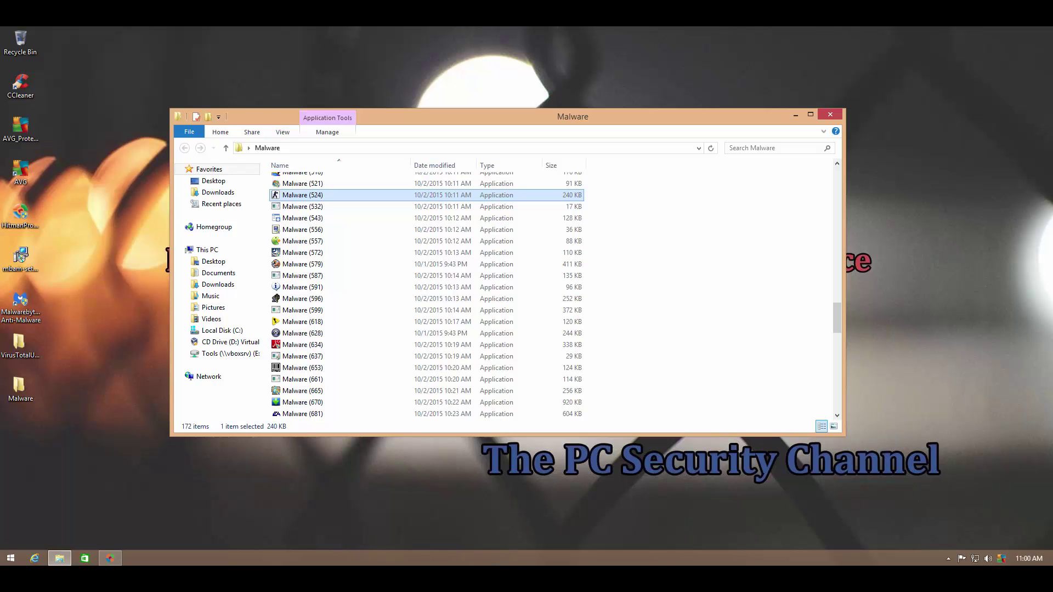
Close the KARUSELL.exe details and the HitmanPro scan results.
left_click(110, 558)
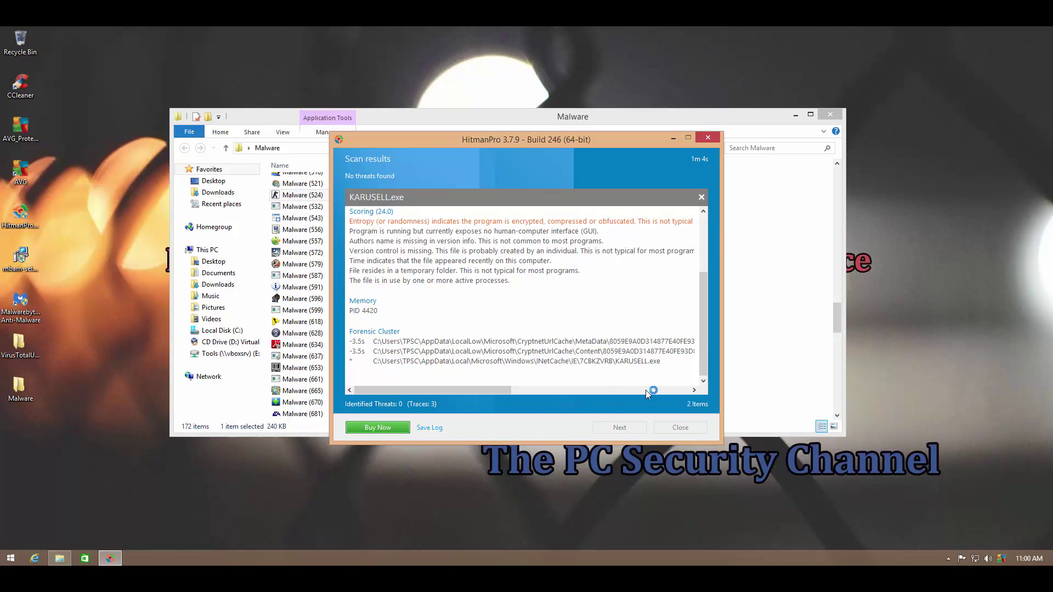
left_click(701, 197)
left_click(686, 427)
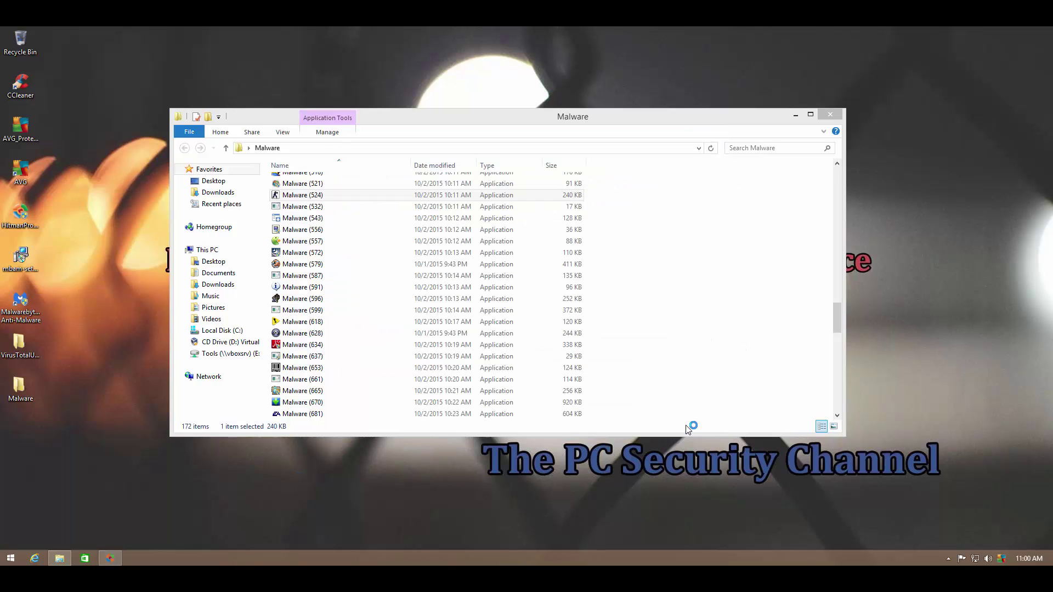
Run the samples Malware (653), (716), (722) and (725) from the Malware folder.
left_click(309, 370)
scroll(309, 371, "down", 3)
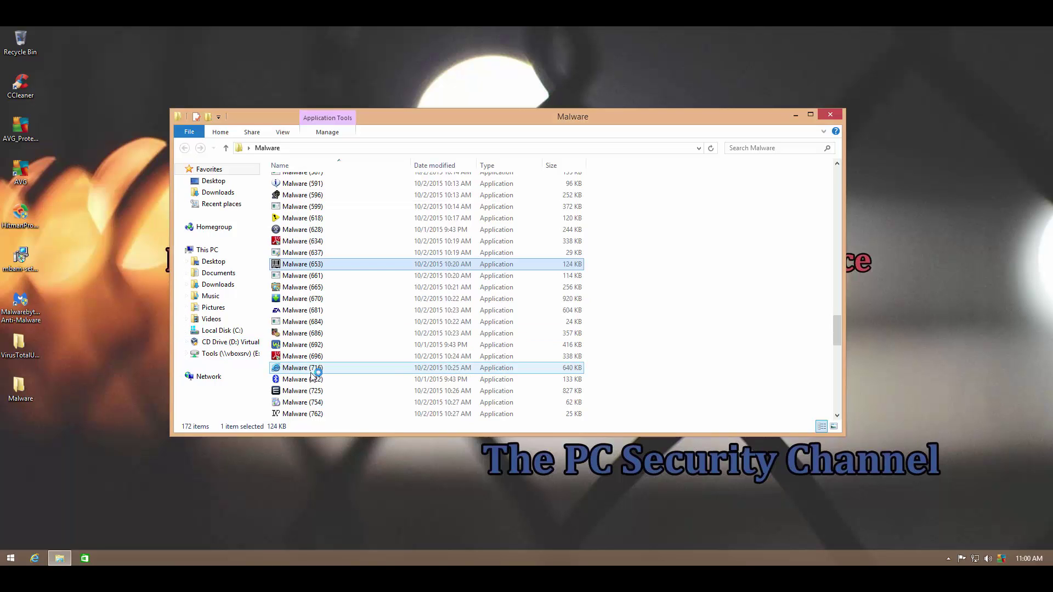
left_click(305, 370)
left_click(307, 379)
left_click(310, 390)
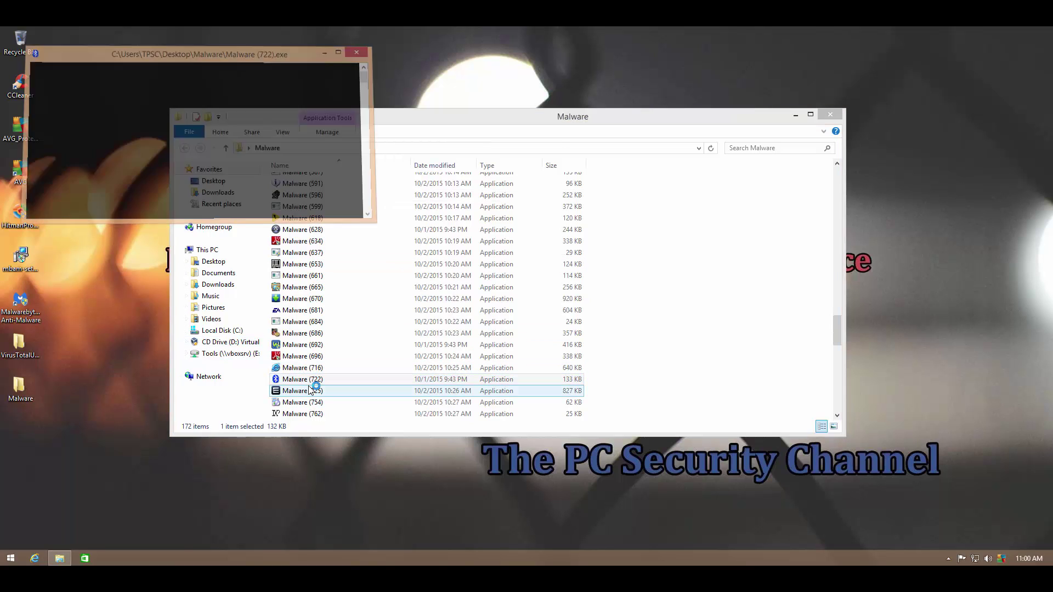
Run the samples Malware (754) and (762), dismissing the NSIS Error message.
left_click(307, 402)
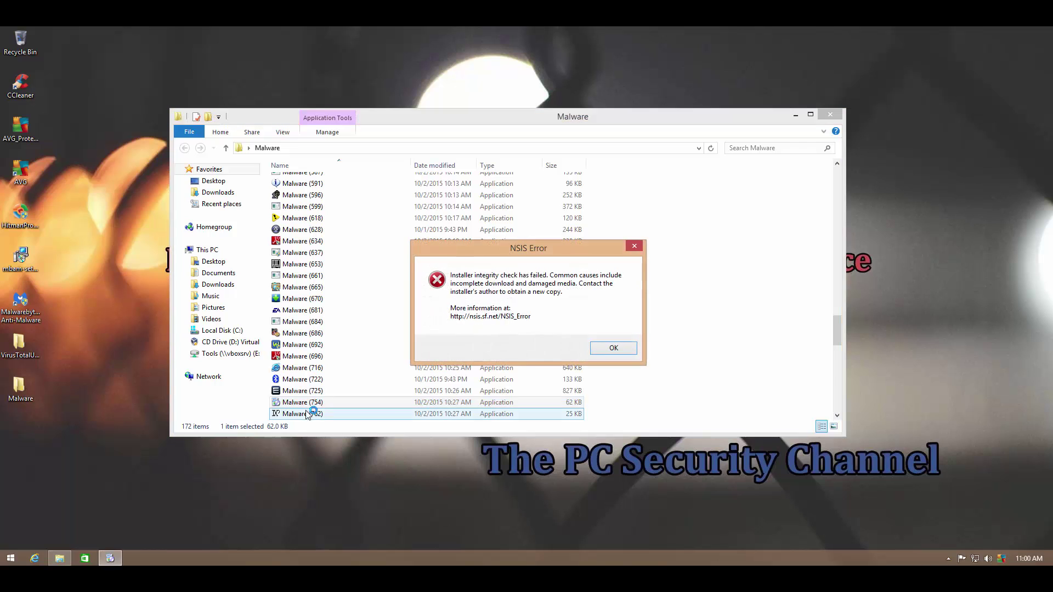
left_click(598, 348)
left_click(316, 413)
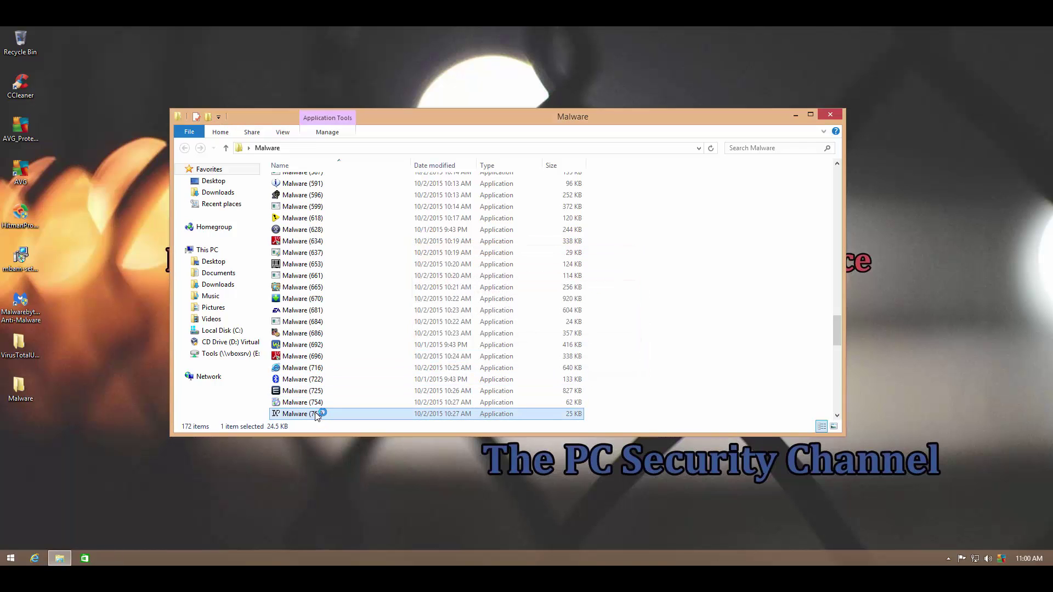
Run the samples Malware (782), (780) and (799).
scroll(329, 367, "down", 4)
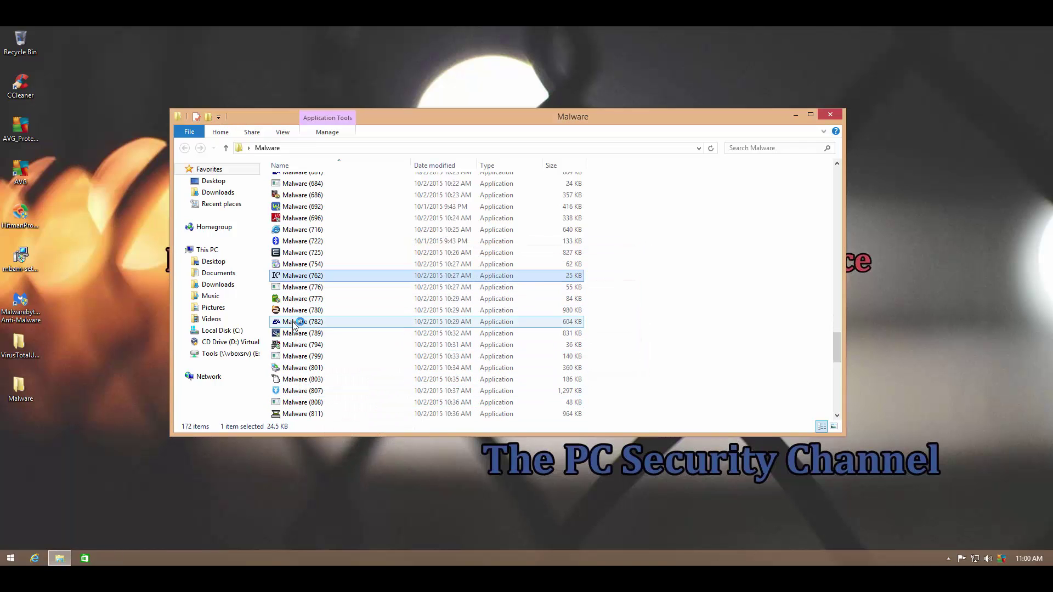
left_click(296, 323)
left_click(296, 312)
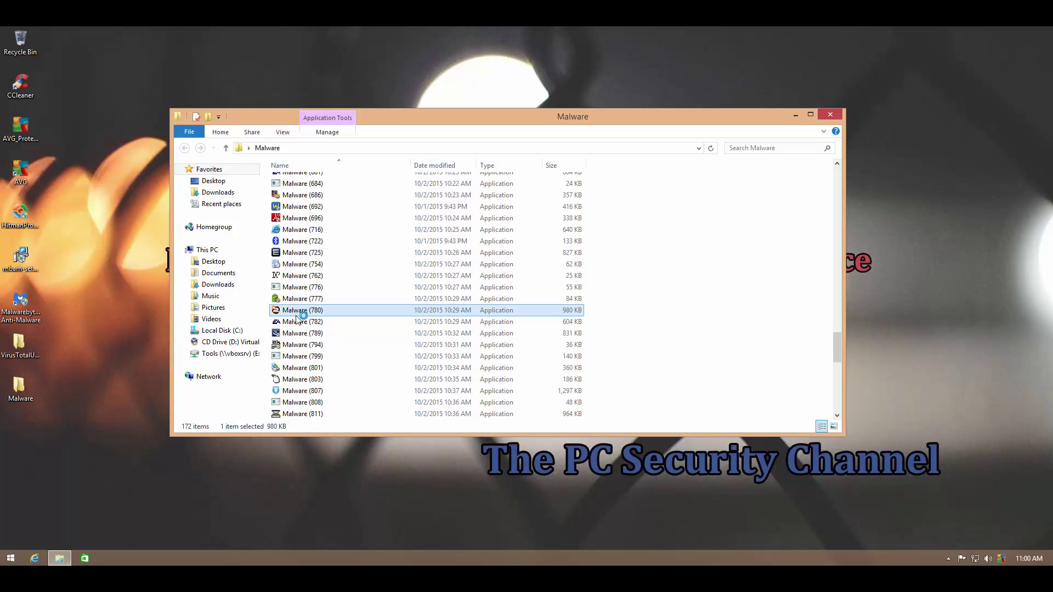
left_click(302, 357)
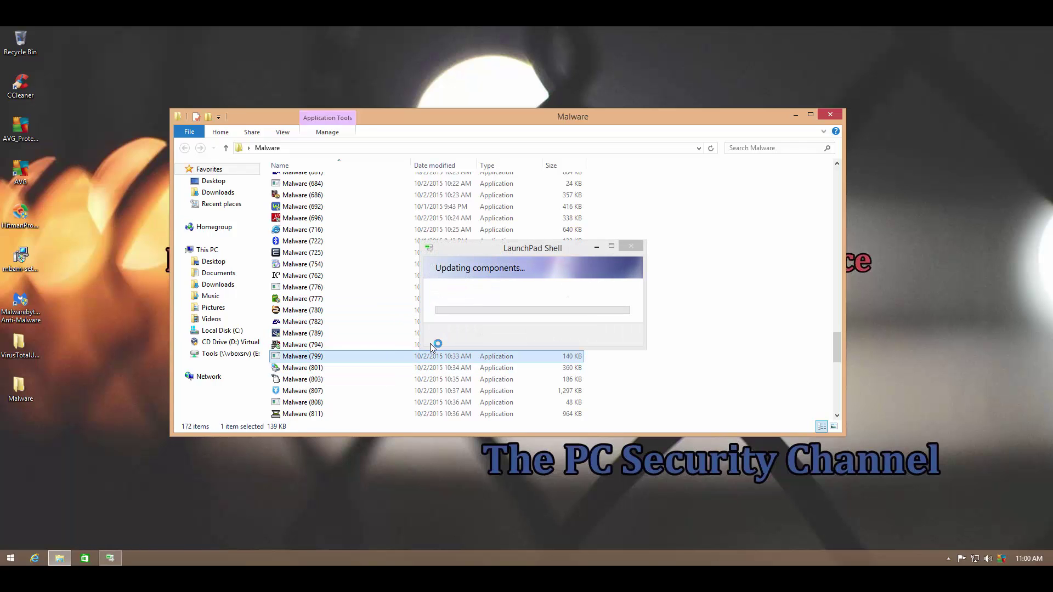
Run the samples Malware (803), (808) and (817).
left_click(317, 380)
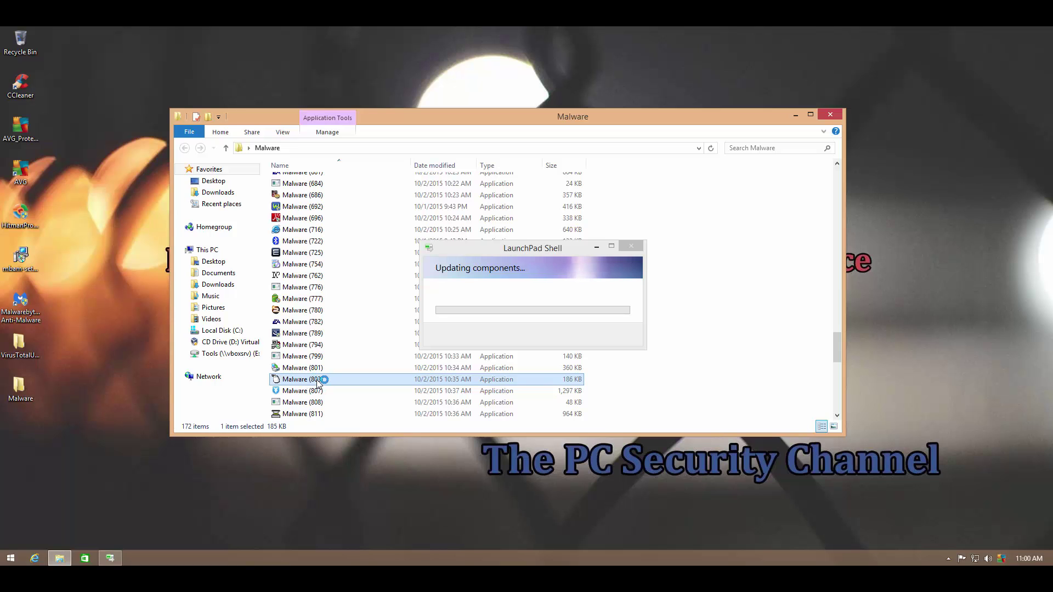
left_click(317, 402)
scroll(317, 400, "down", 2)
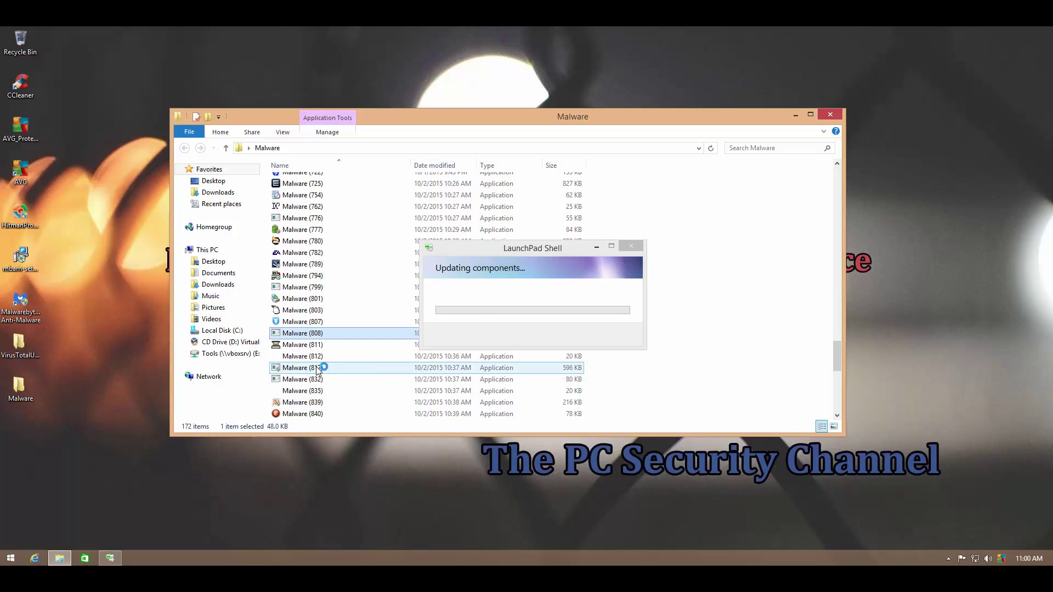
double_click(317, 370)
left_click(589, 314)
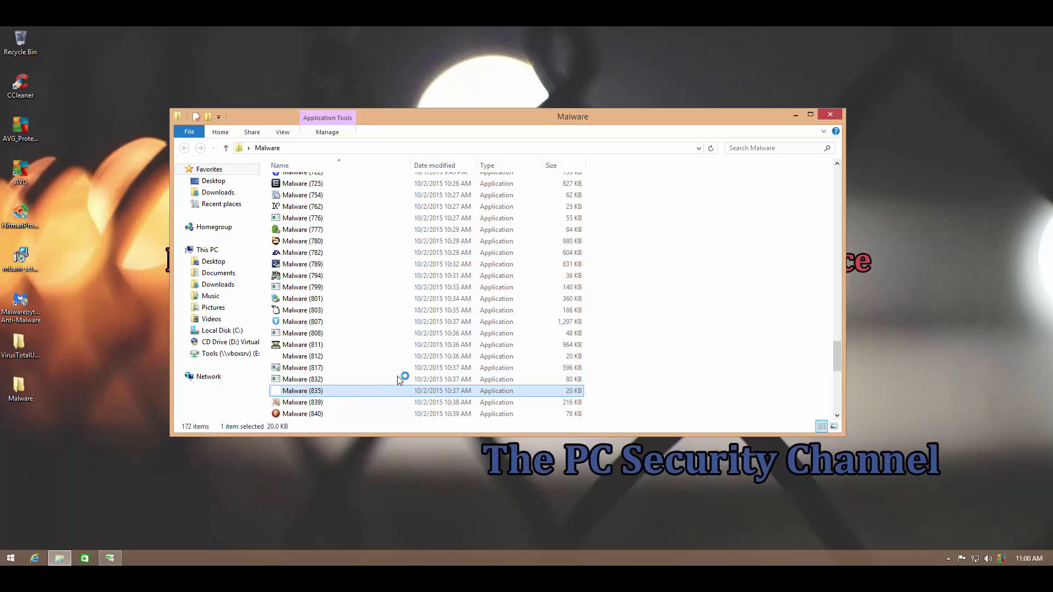
Run the samples Malware (835), (840) and (843), allowing Malware (843) to make changes.
left_click(325, 392)
scroll(307, 415, "down", 2)
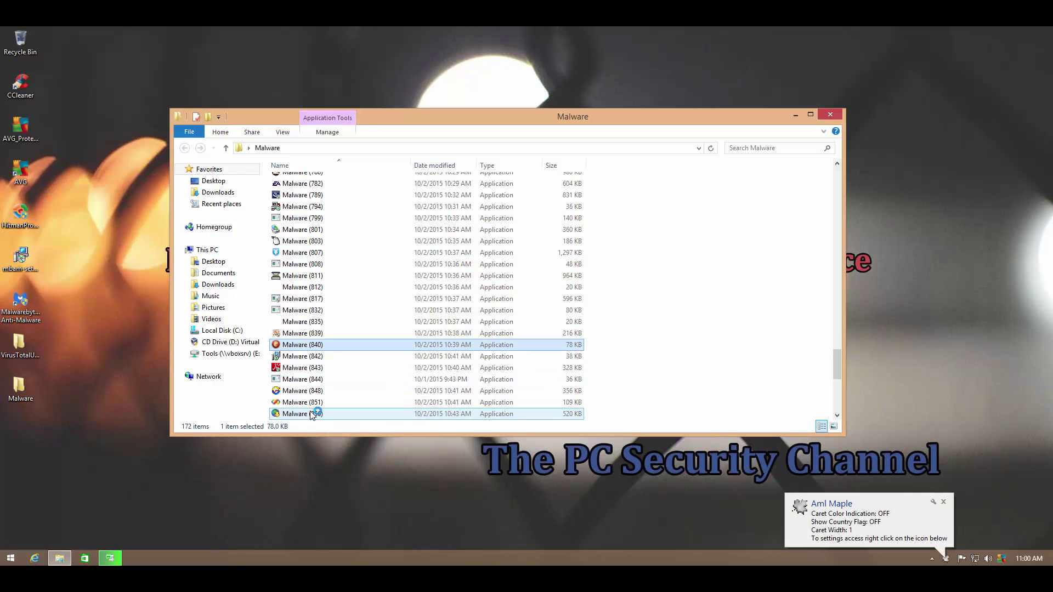
left_click(308, 381)
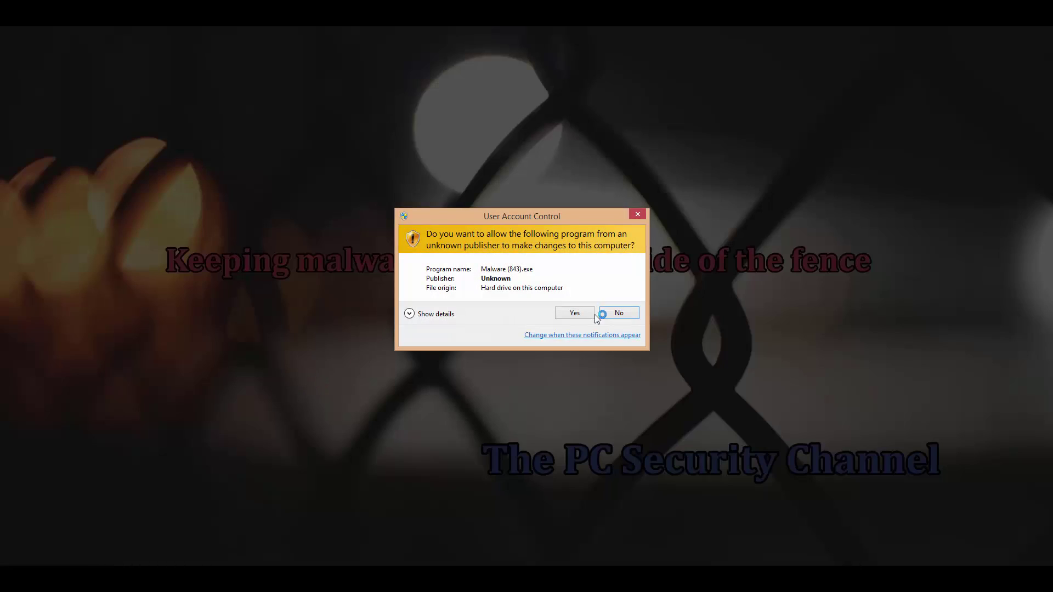
left_click(568, 313)
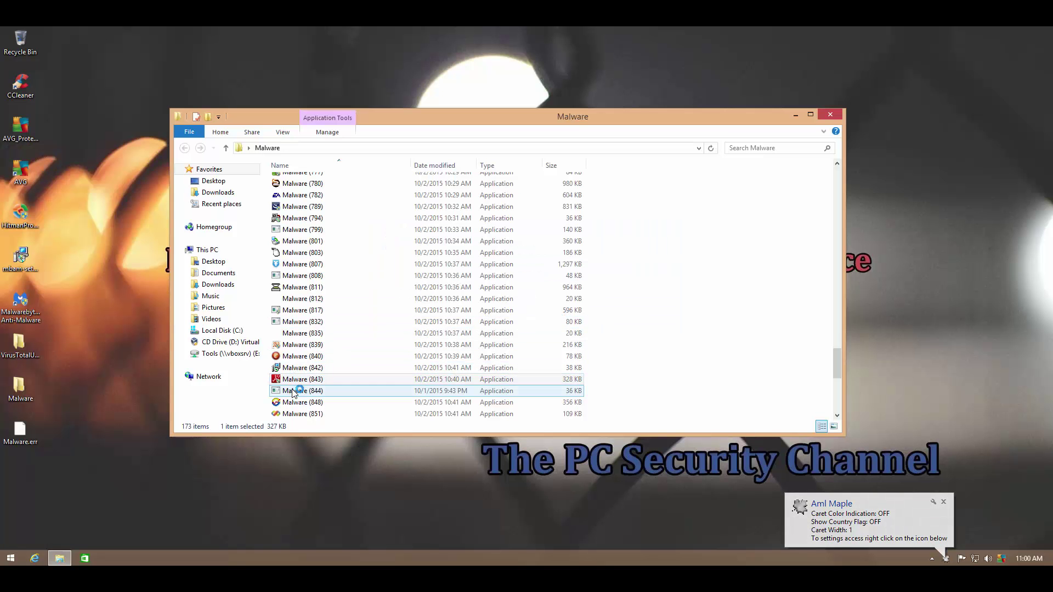
Run the samples Malware (848), (851), (840) and (839), allowing Malware (839) to make changes.
left_click(295, 404)
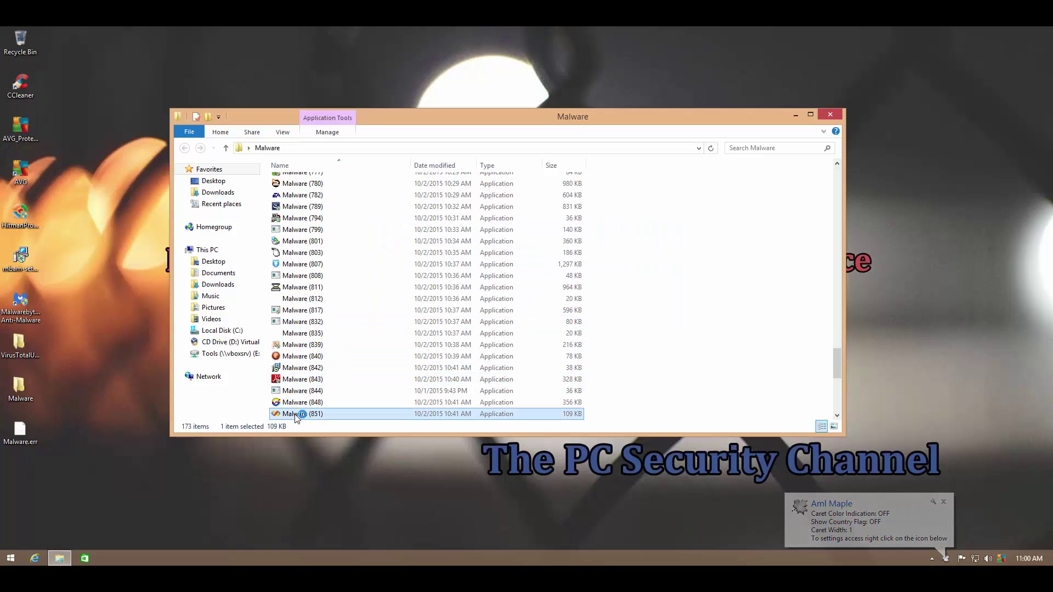
left_click(308, 355)
double_click(306, 345)
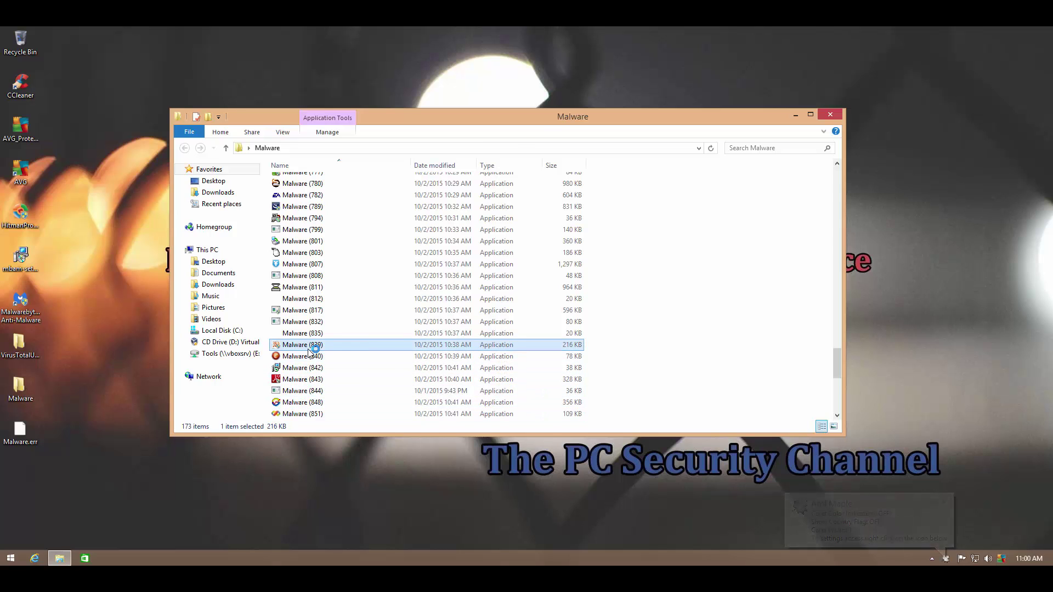
left_click(574, 313)
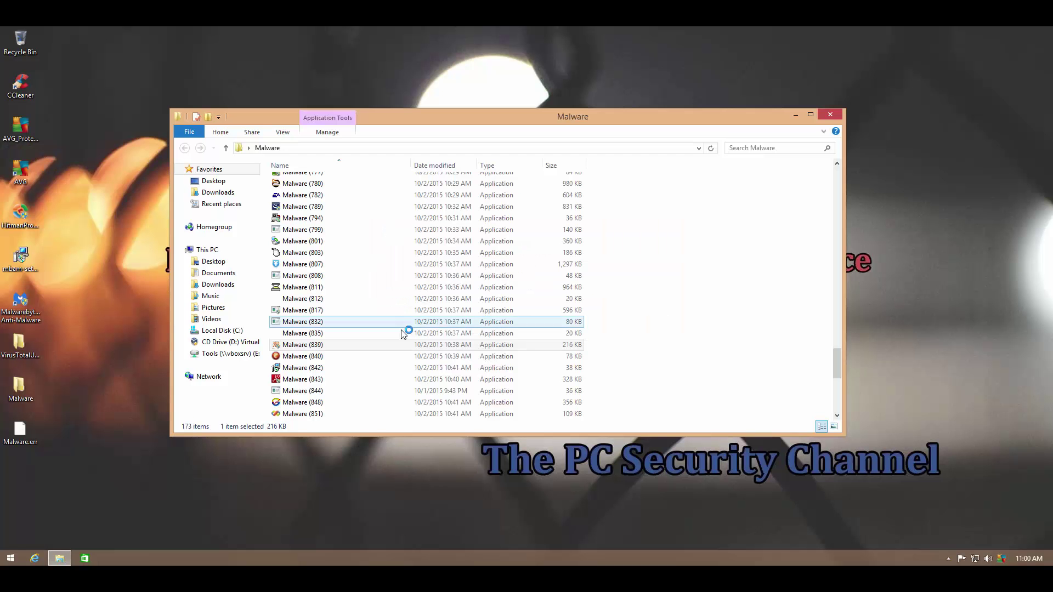
Run the samples Malware (835) and (812), and close the Malware folder.
left_click(343, 332)
left_click(336, 298)
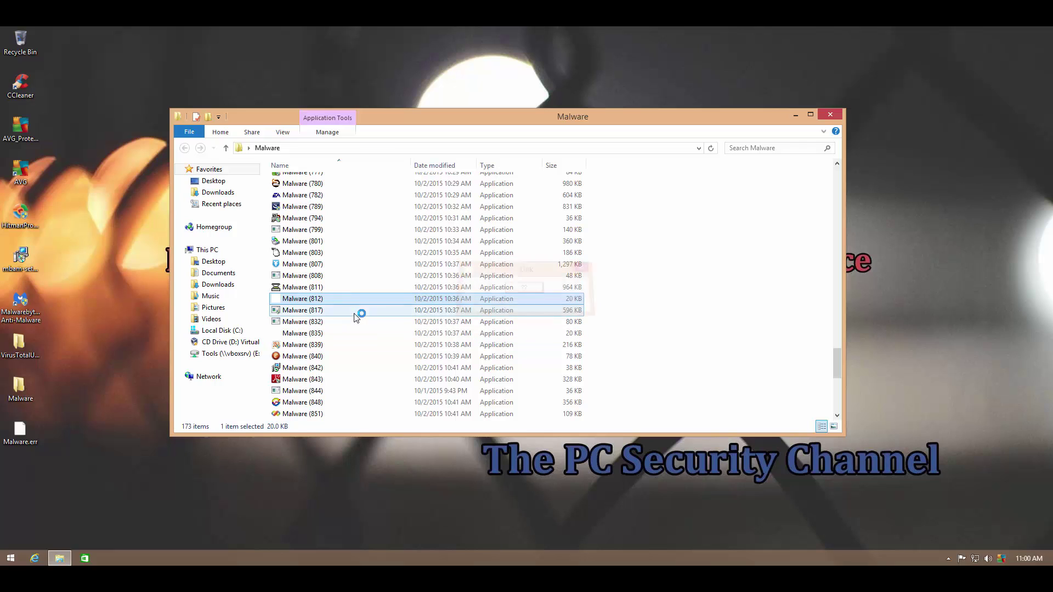
left_click(830, 114)
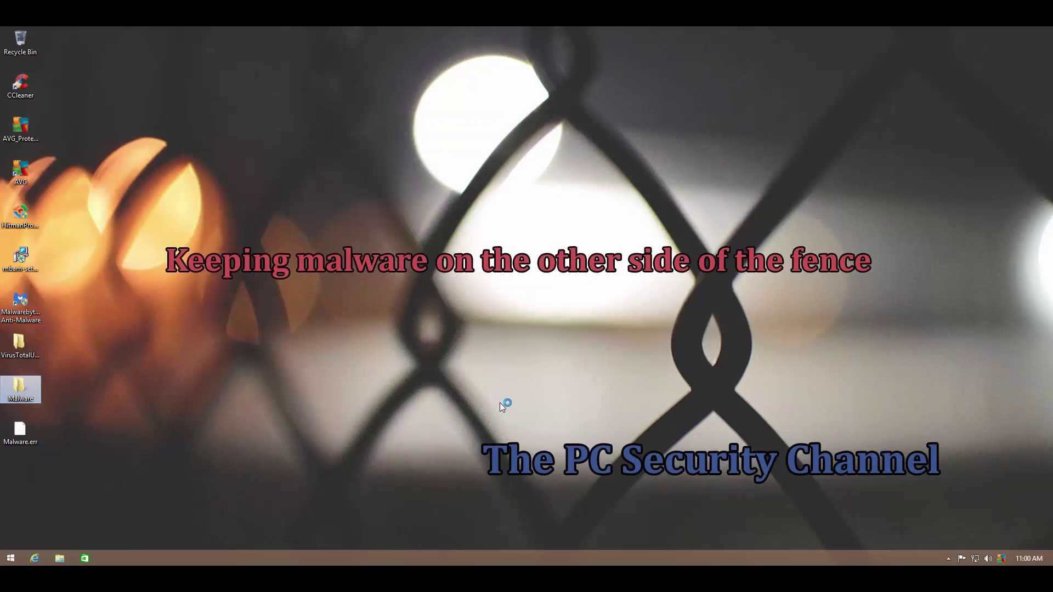
Open Task Manager and examine the running apps, background processes and Windows processes for active malware.
right_click(236, 554)
left_click(268, 516)
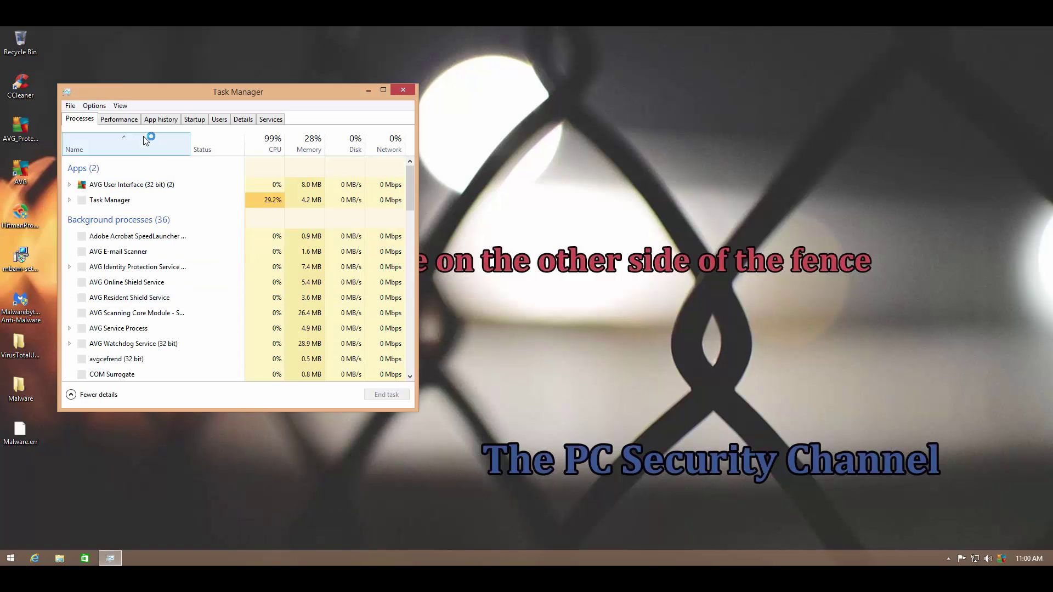
scroll(157, 283, "down", 3)
scroll(156, 282, "down", 8)
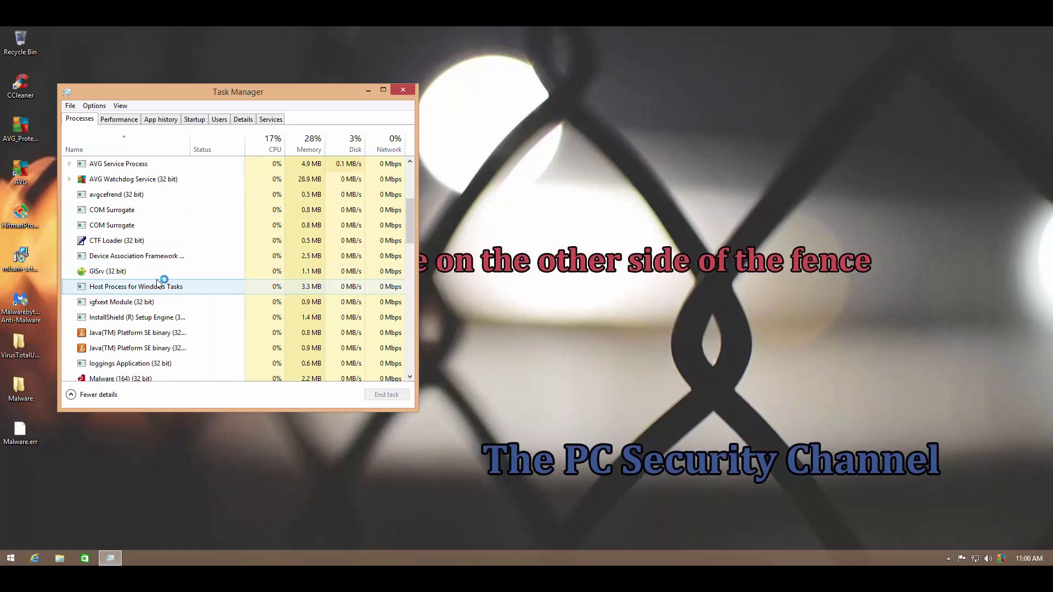
scroll(158, 282, "down", 12)
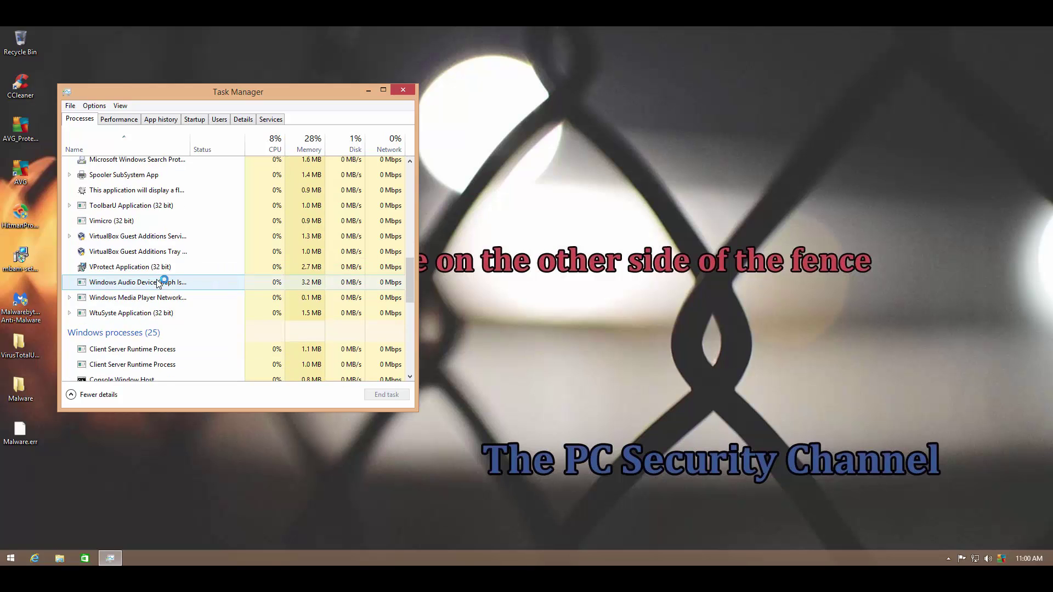
scroll(158, 283, "up", 10)
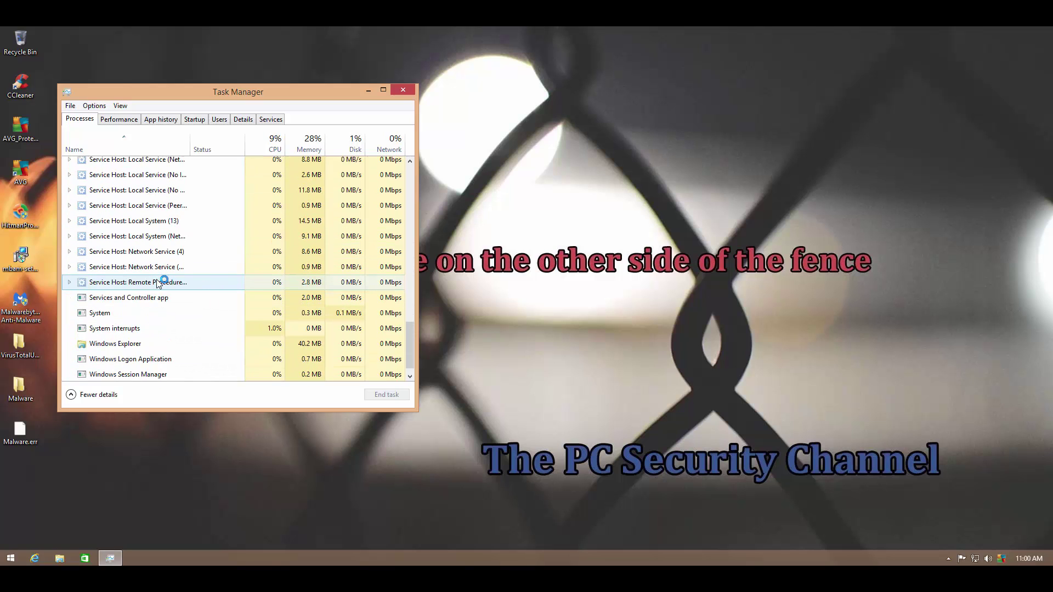
scroll(158, 282, "up", 10)
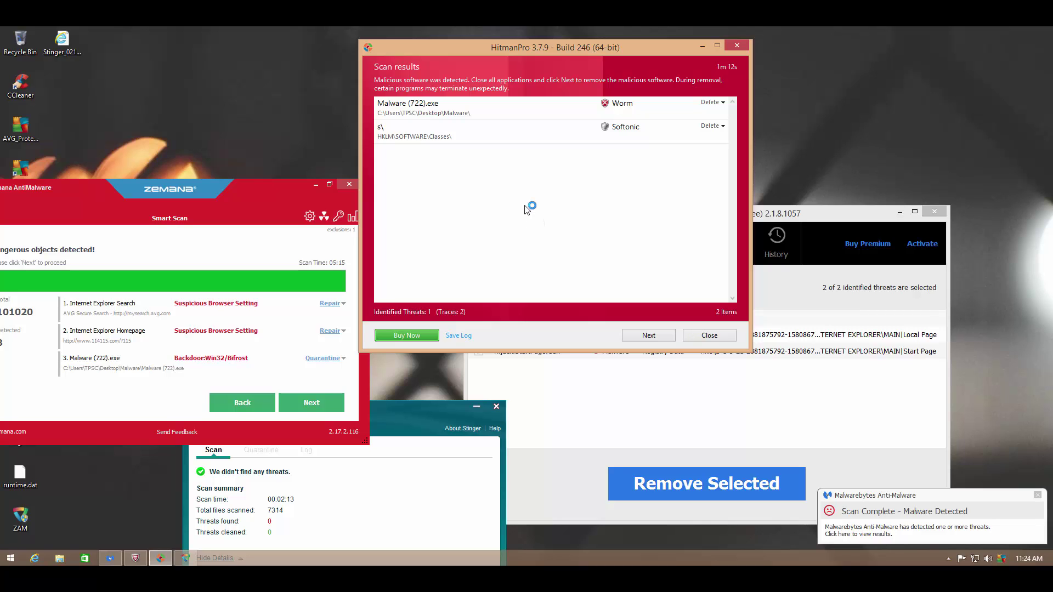
Inspect the HitmanPro detection details for Malware (722).exe, and minimize the HitmanPro window.
left_click_drag(526, 47, 501, 49)
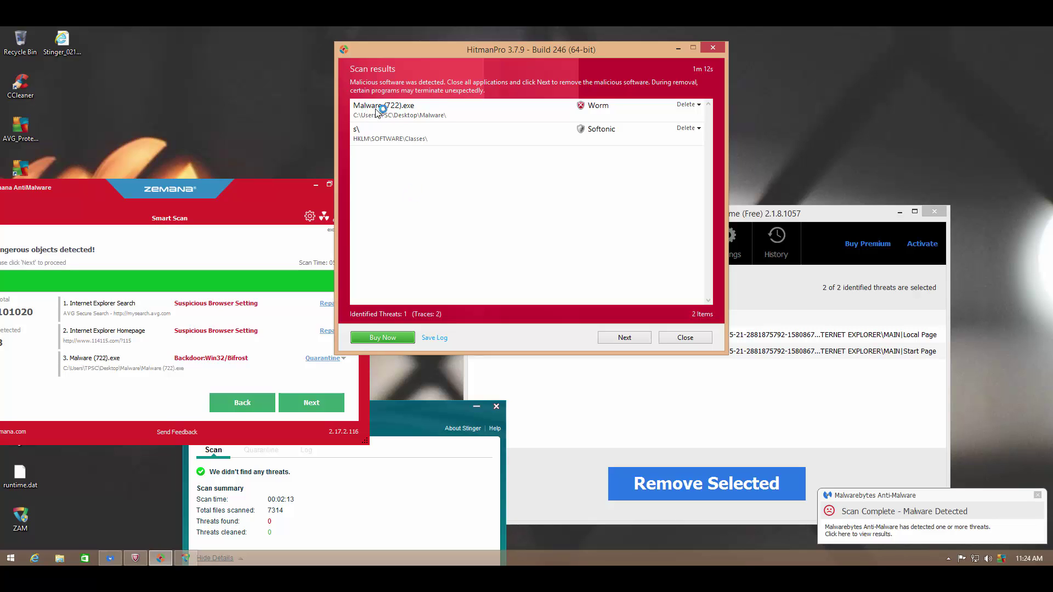
left_click(546, 108)
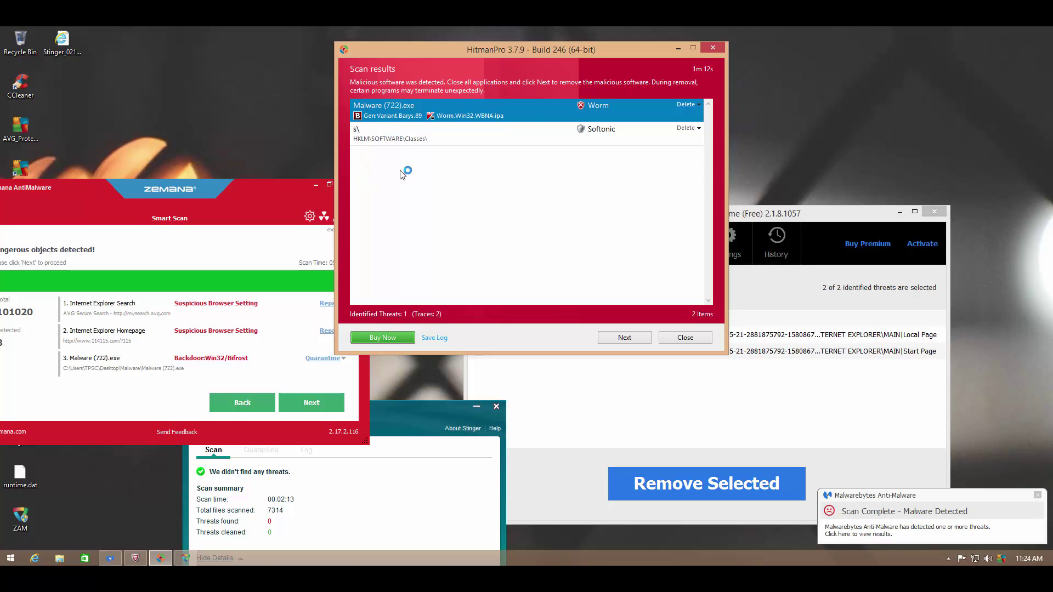
left_click(679, 47)
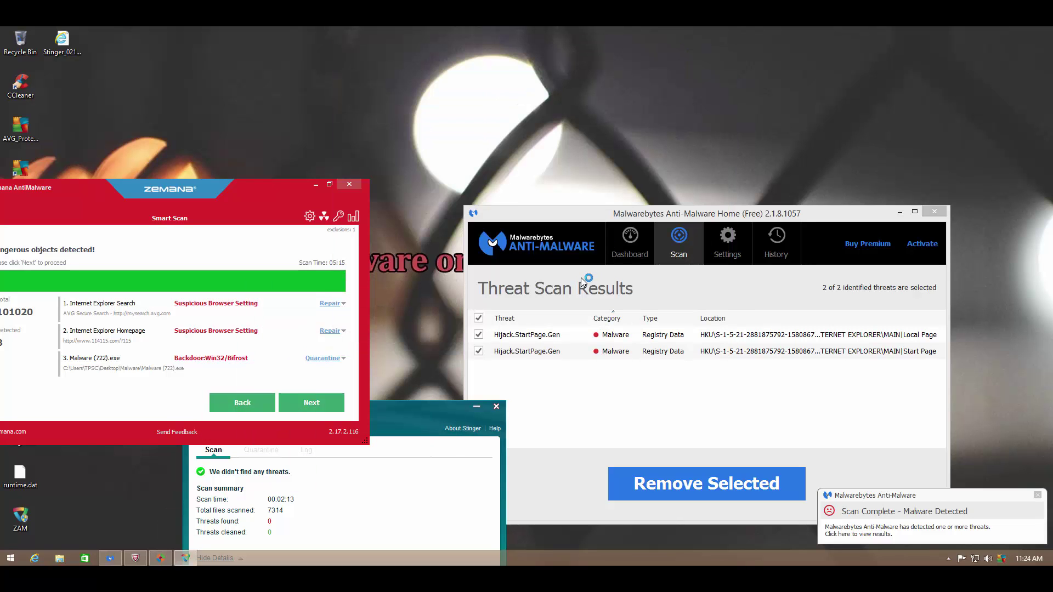
Bring the Malwarebytes and Stinger scan results into clear view, and close Stinger.
left_click_drag(594, 225, 628, 131)
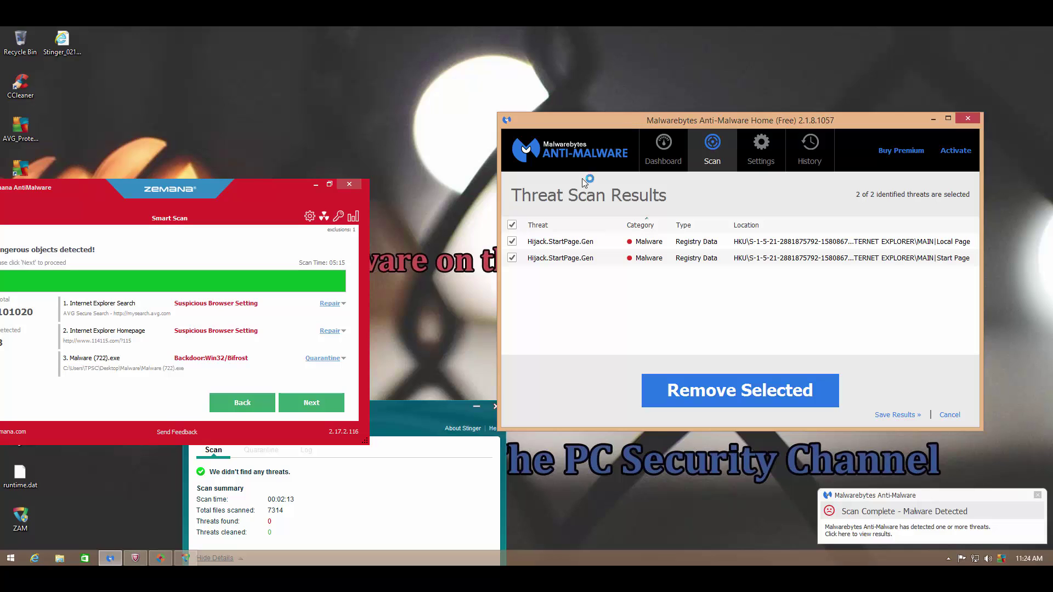
left_click_drag(462, 419, 540, 380)
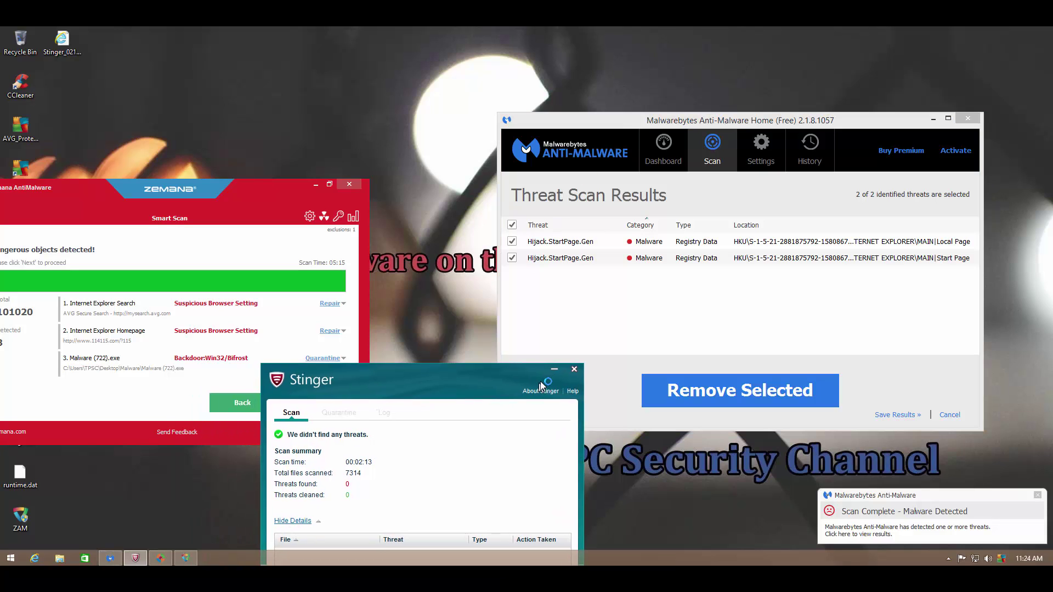
left_click(576, 368)
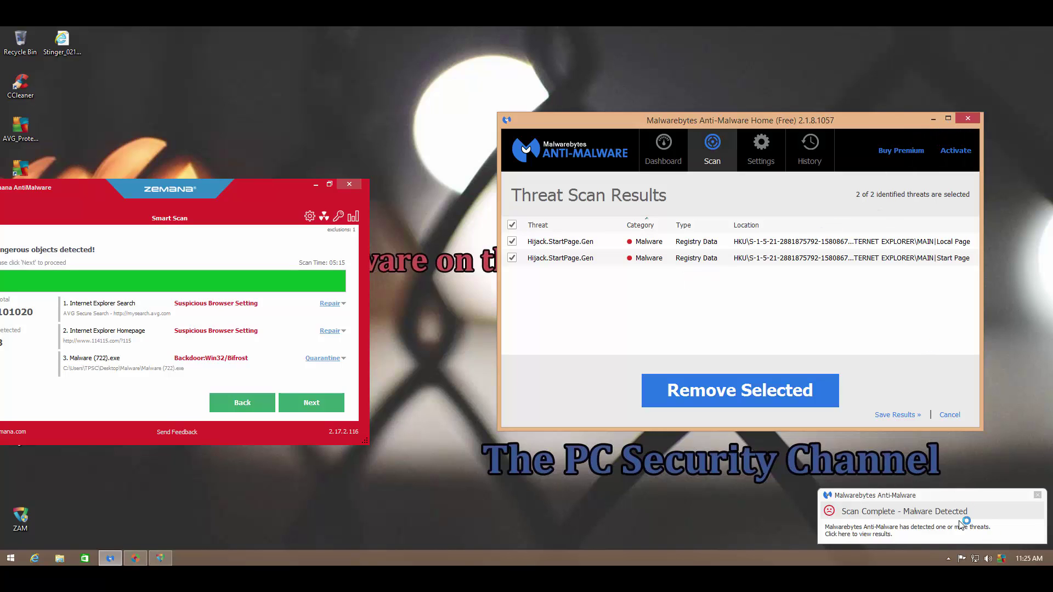
Dismiss the Malwarebytes scan notification and open the AVG interface.
left_click(1037, 495)
double_click(1003, 559)
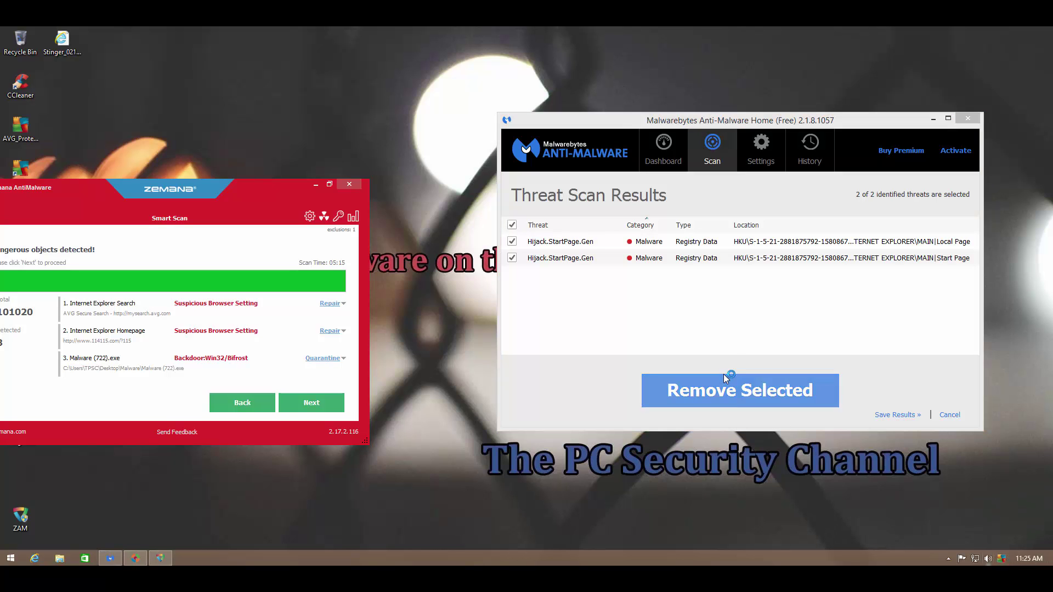